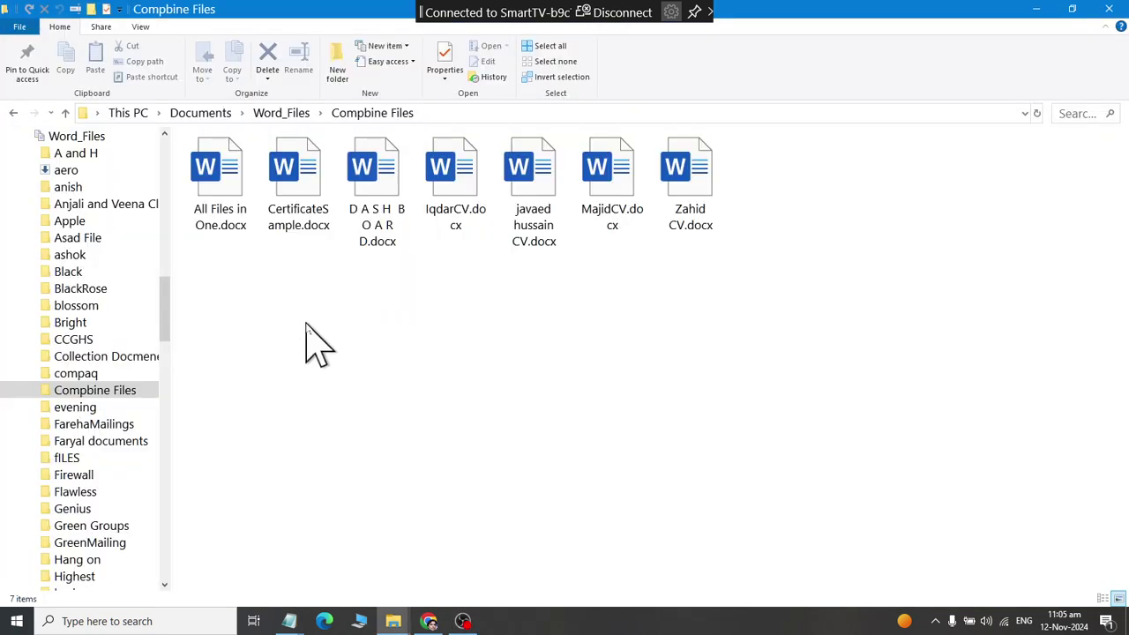
Look over the CV files in Compbine Files, including Zahid CV.docx, then clear the selection.
{"action": "left_click", "coordinate": [290, 233]}
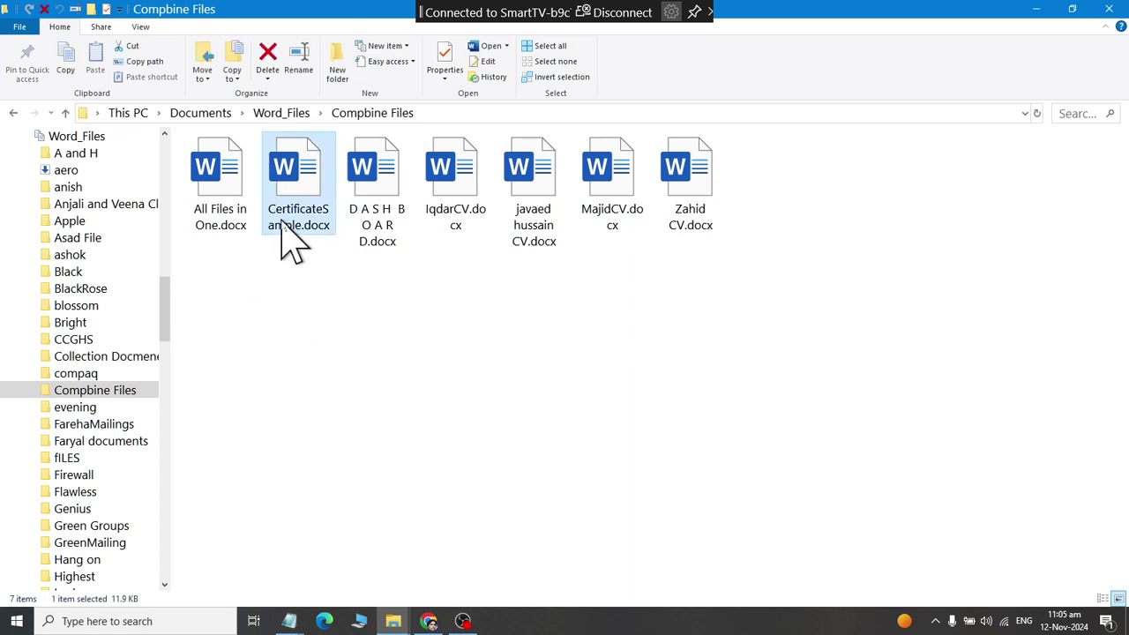
{"action": "left_click", "coordinate": [363, 236]}
{"action": "left_click", "coordinate": [454, 231]}
{"action": "left_click", "coordinate": [542, 239]}
{"action": "left_click", "coordinate": [607, 251]}
{"action": "left_click", "coordinate": [694, 227]}
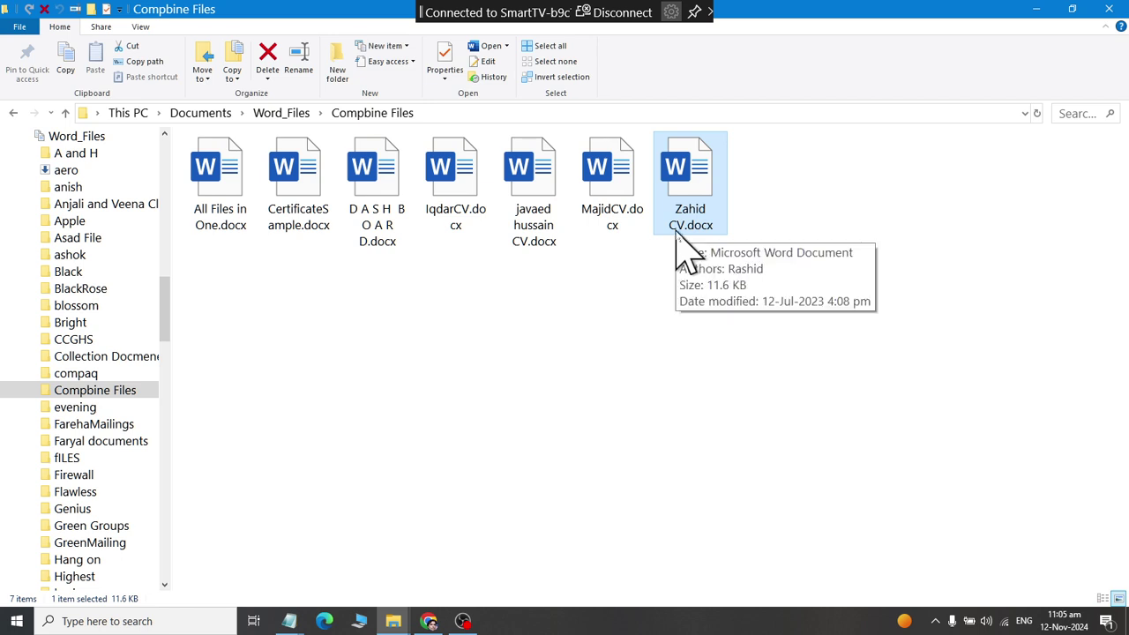
{"action": "left_click", "coordinate": [627, 319]}
Launch Word with winword from the Run box and open Word Art Text two.docx.
{"action": "key", "text": "super+r"}
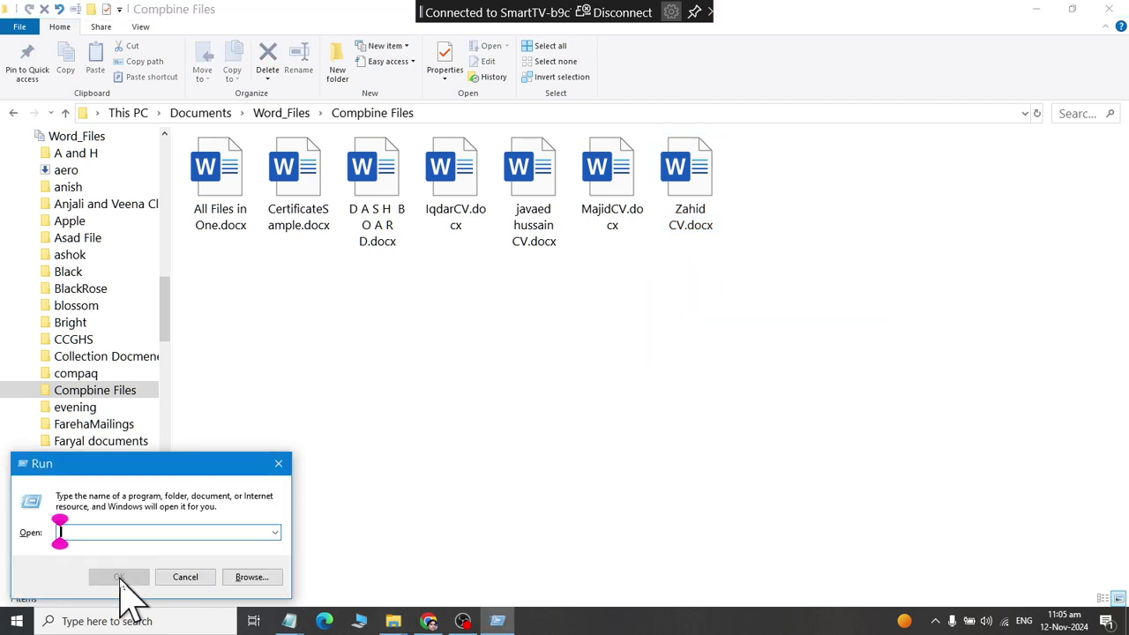
{"action": "type", "text": "winword"}
{"action": "left_click", "coordinate": [122, 579]}
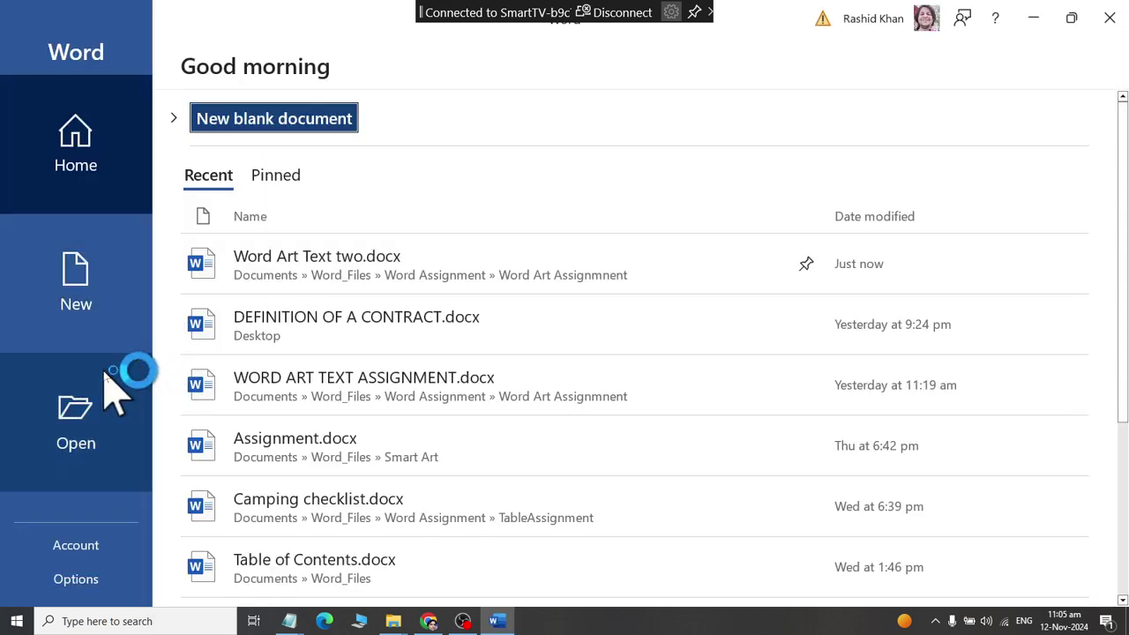
{"action": "left_click", "coordinate": [344, 269]}
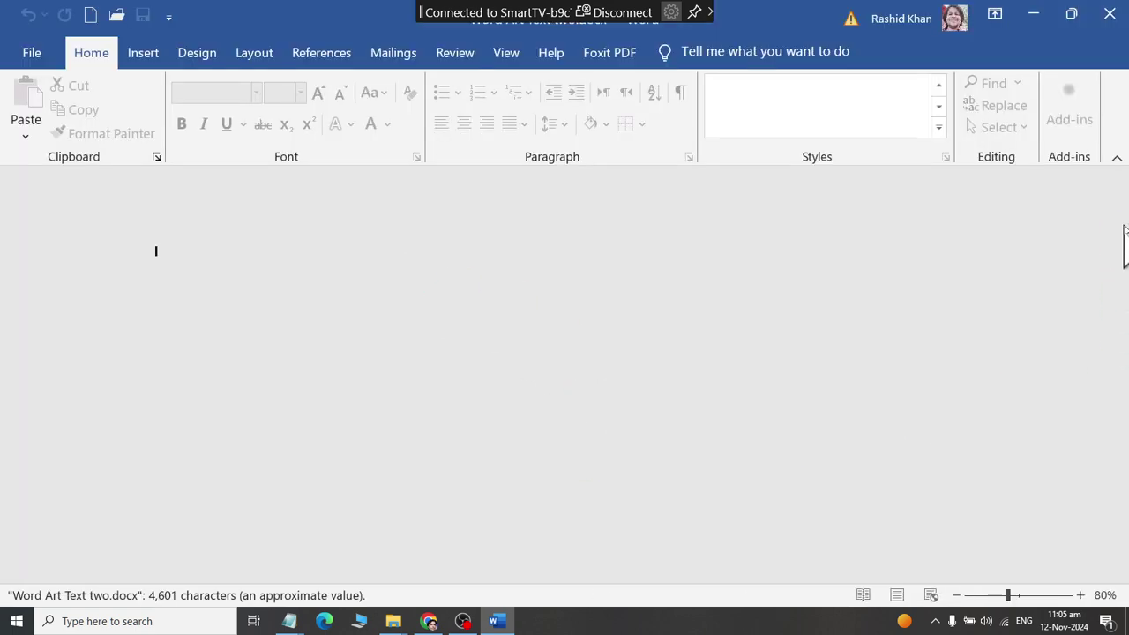
Add a blank page at the end and move the COMPUTERS and WORD ART TEXT ATRISTICS WordArt back up.
{"action": "left_click_drag", "start_coordinate": [1121, 331], "coordinate": [1117, 582]}
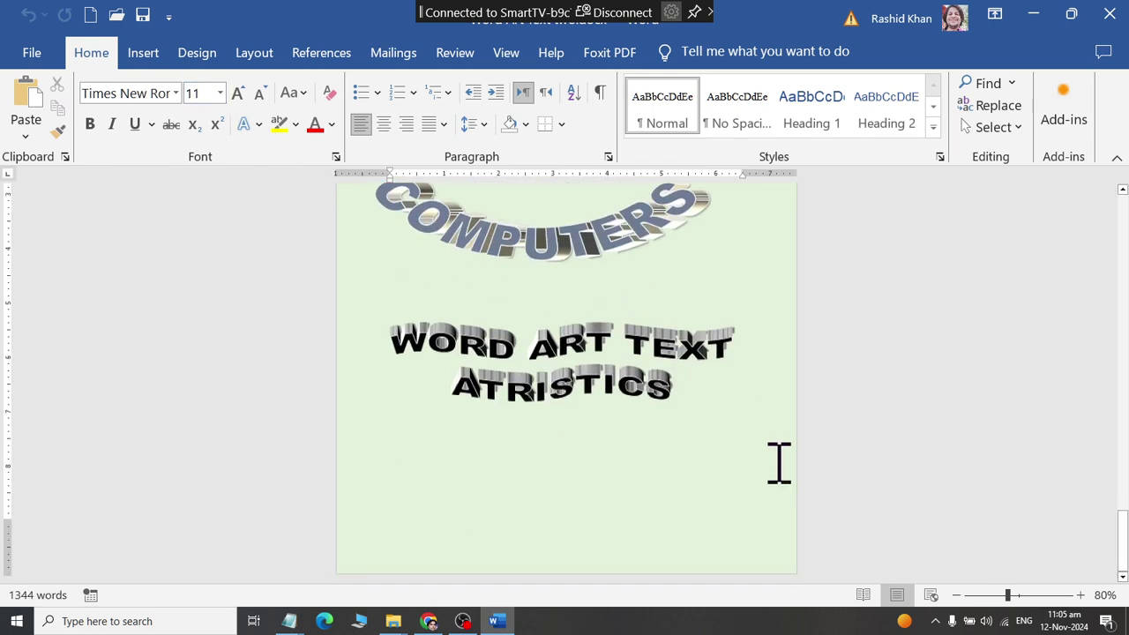
{"action": "left_click", "coordinate": [133, 55]}
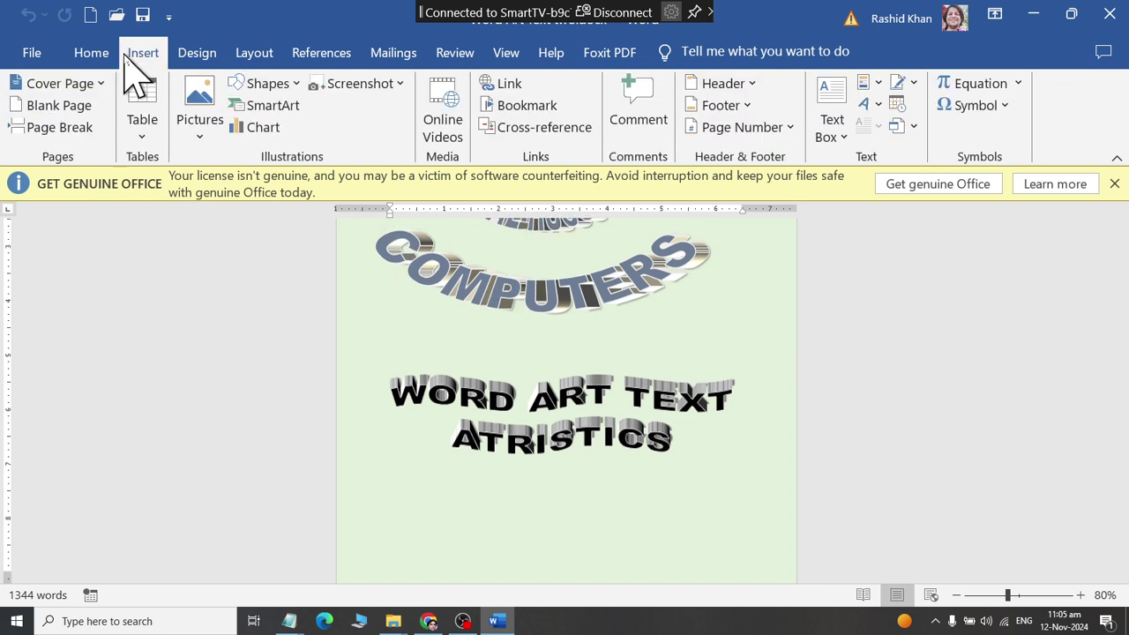
{"action": "left_click", "coordinate": [61, 127]}
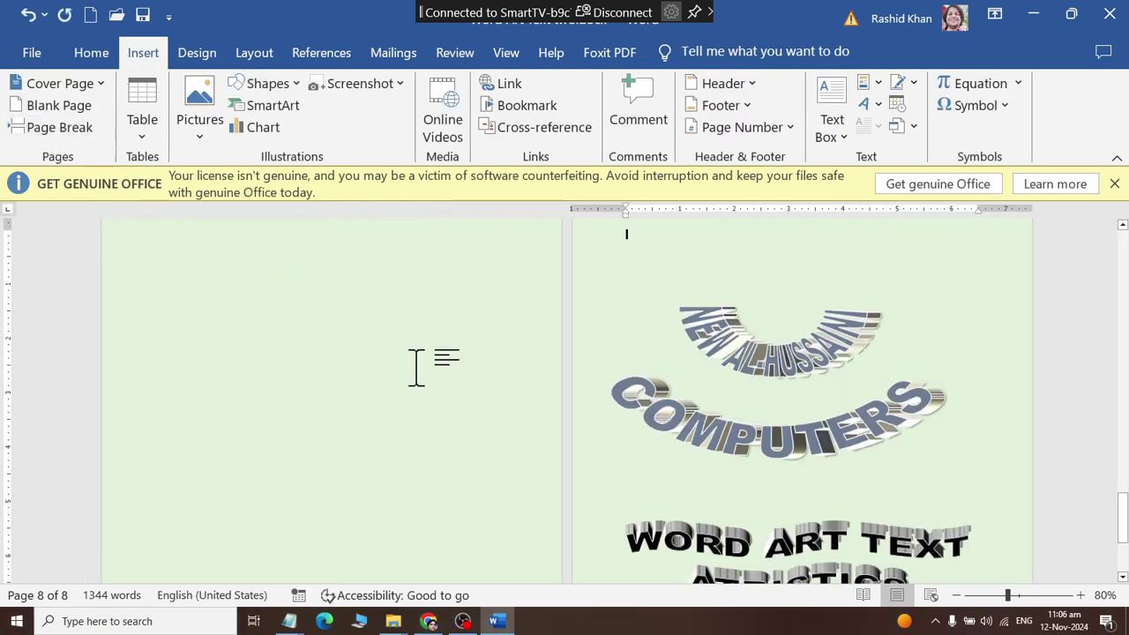
{"action": "left_click", "coordinate": [728, 358]}
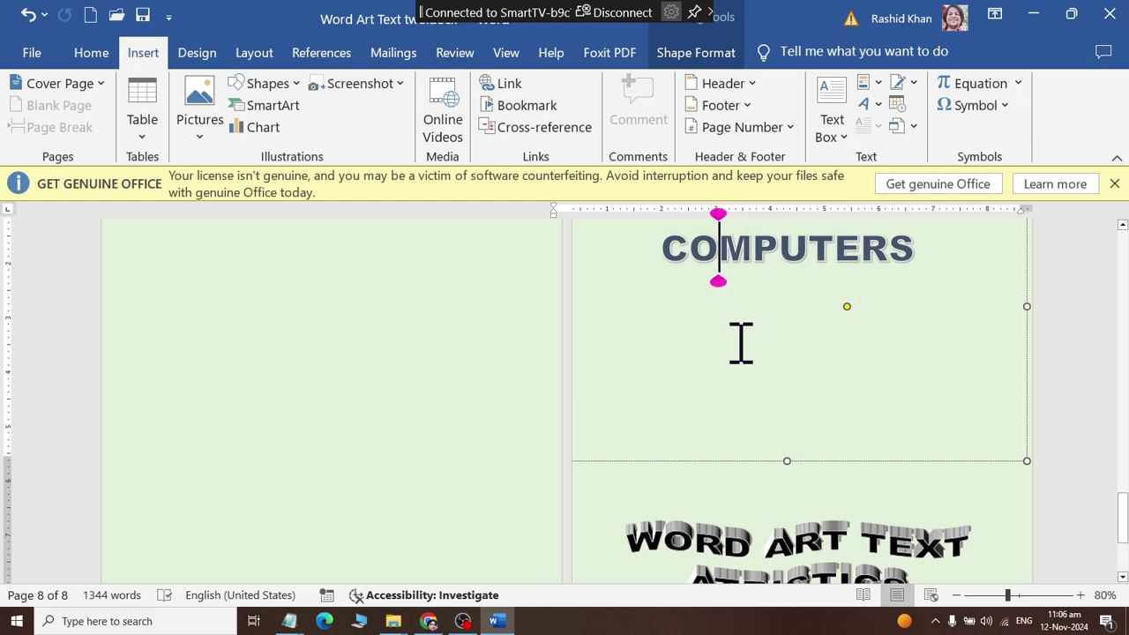
{"action": "left_click_drag", "start_coordinate": [570, 457], "coordinate": [268, 451]}
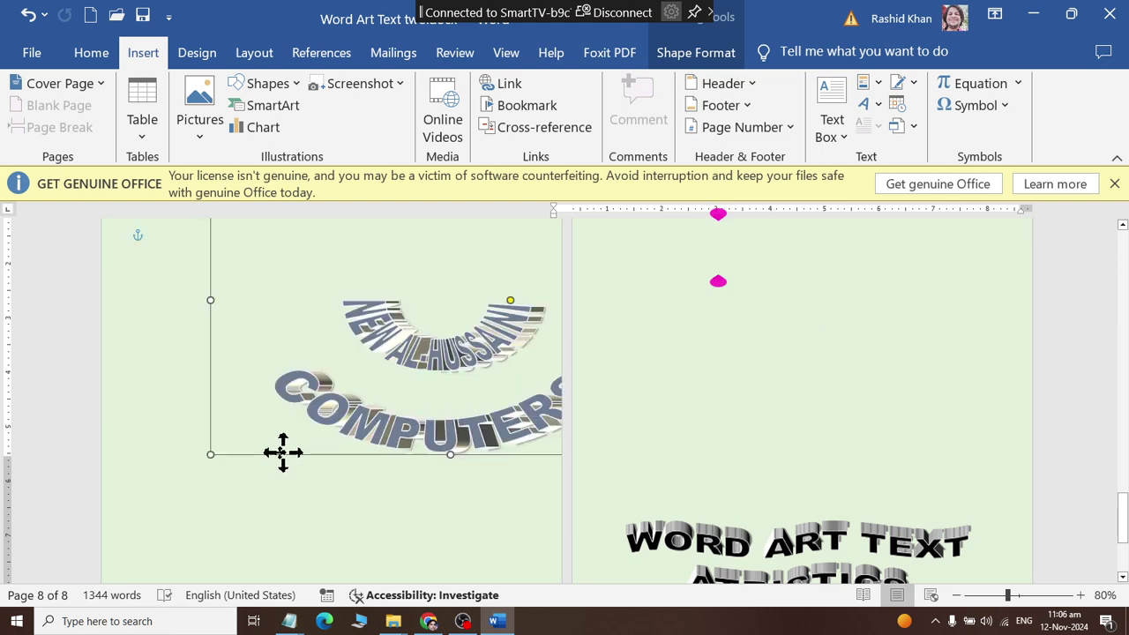
{"action": "left_click", "coordinate": [692, 520]}
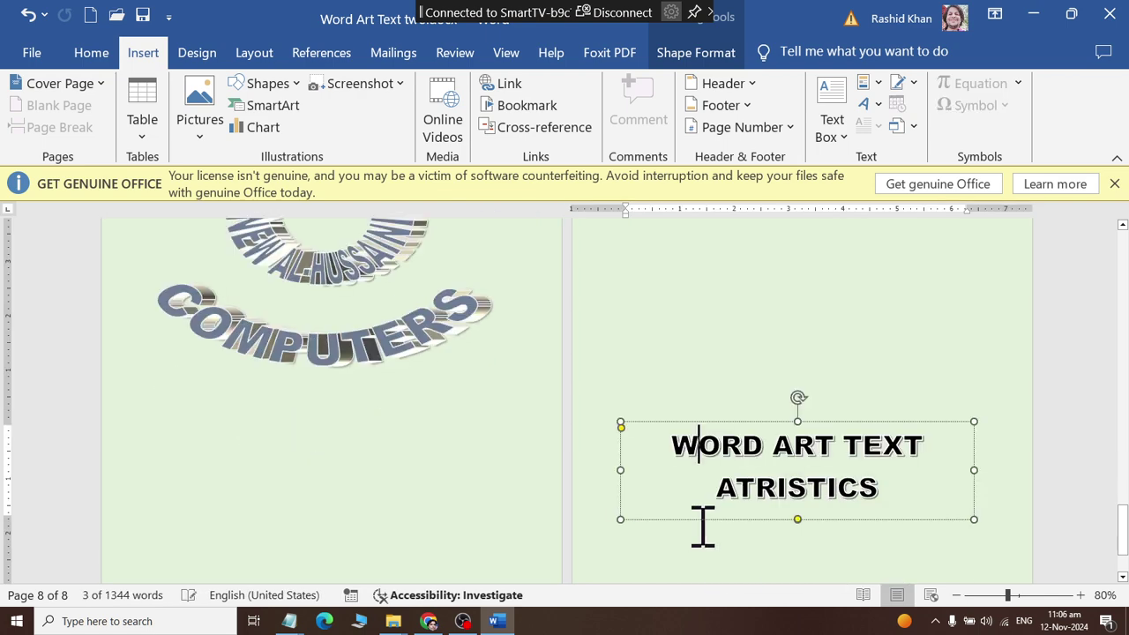
{"action": "mouse_move", "coordinate": [722, 521]}
{"action": "left_mouse_down"}
{"action": "mouse_move", "coordinate": [279, 484]}
{"action": "mouse_move", "coordinate": [285, 512]}
{"action": "left_mouse_up"}
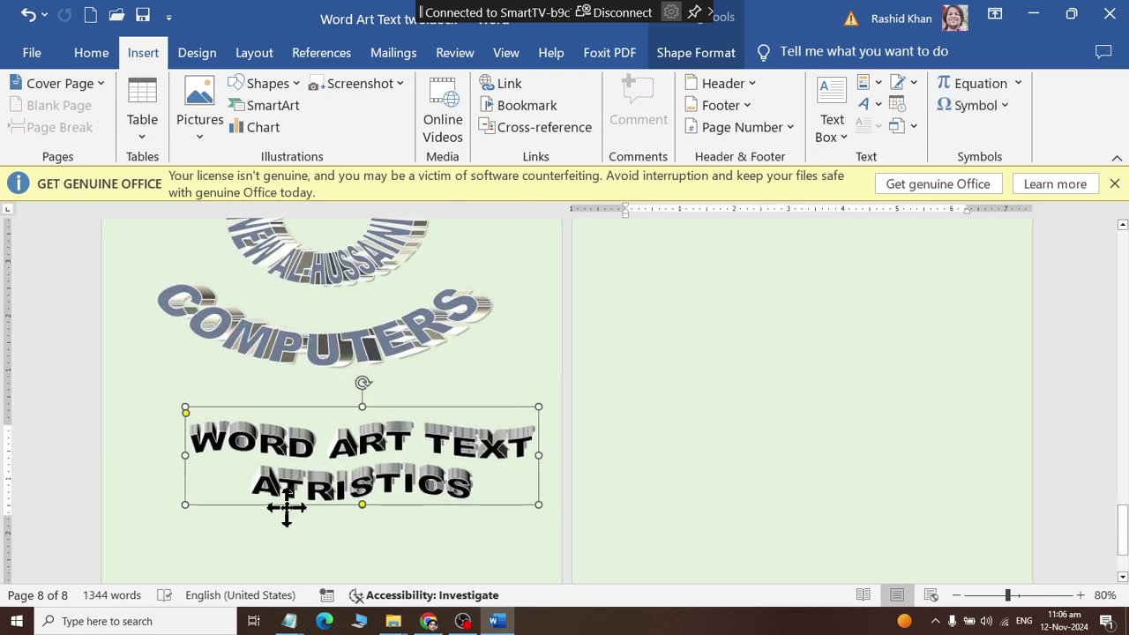
{"action": "left_click", "coordinate": [688, 295]}
{"action": "scroll", "coordinate": [737, 330], "scroll_direction": "up", "scroll_amount": 3}
{"action": "scroll", "coordinate": [761, 330], "scroll_direction": "up", "scroll_amount": 5, "text": "ctrl"}
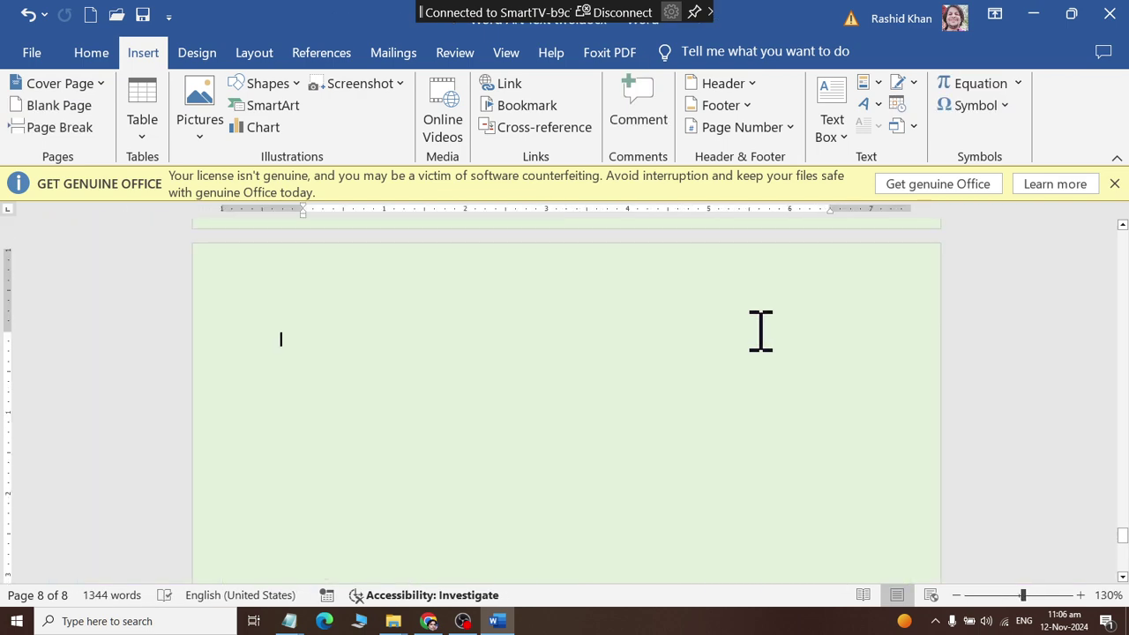
Dismiss the Get Genuine Office bar, put the cursor on blank page 8, and show the Object options.
{"action": "left_click", "coordinate": [1115, 184]}
{"action": "double_click", "coordinate": [394, 27]}
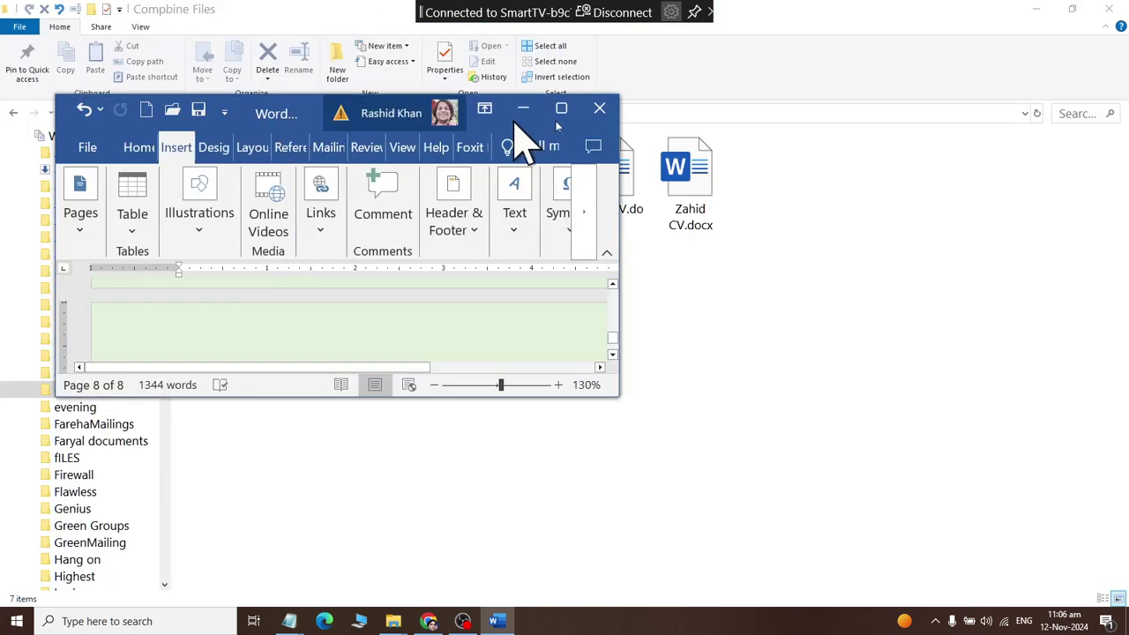
{"action": "left_click", "coordinate": [561, 108]}
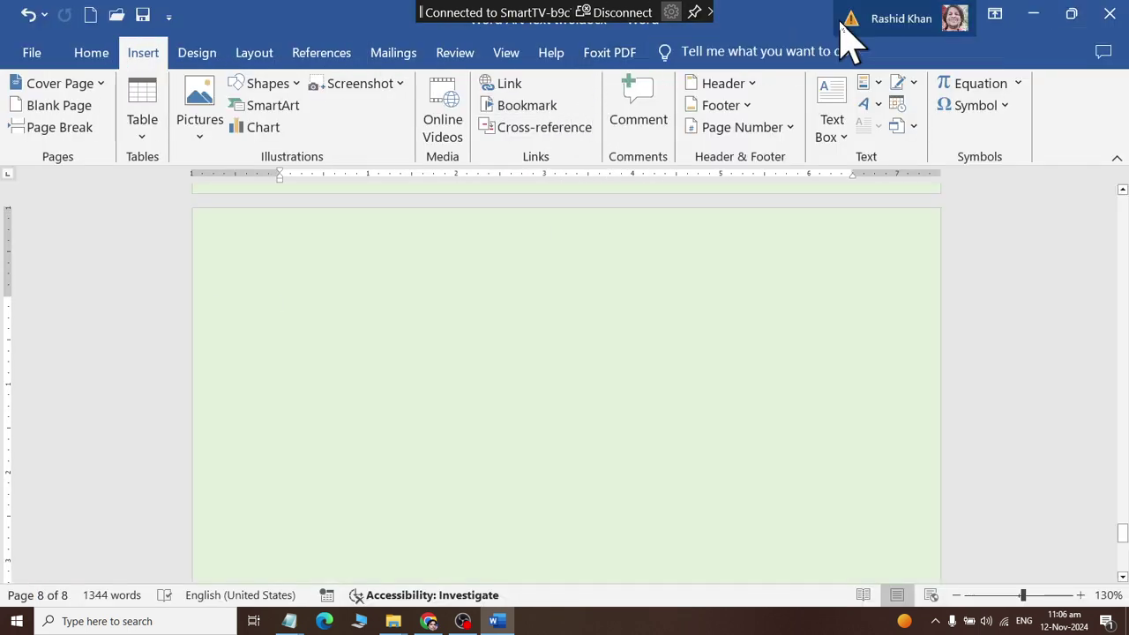
{"action": "left_click", "coordinate": [695, 12]}
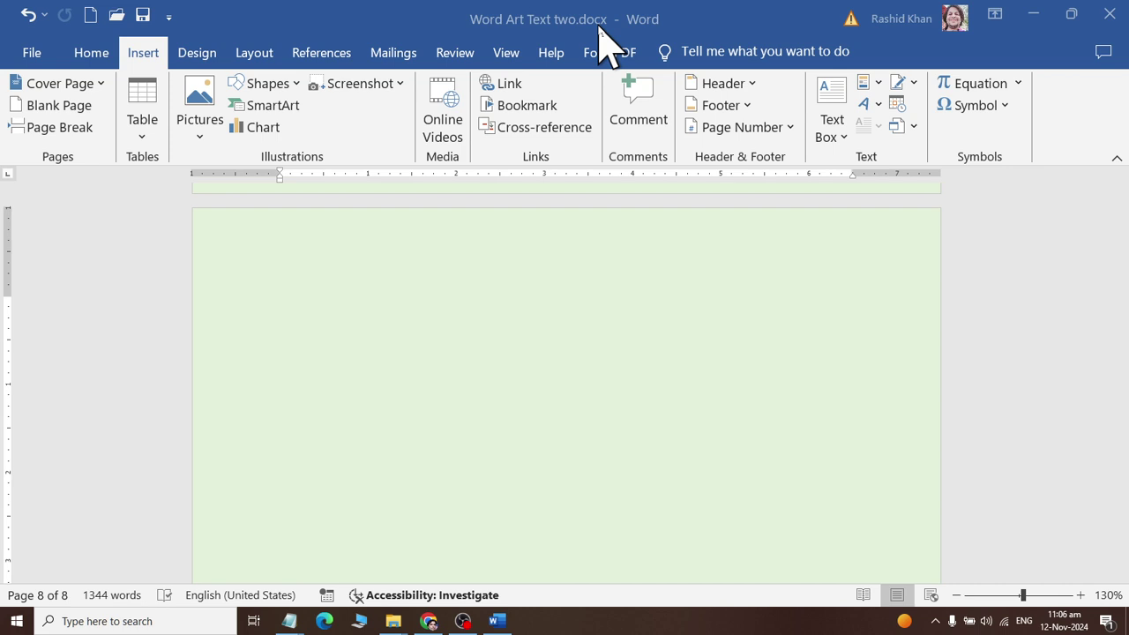
{"action": "left_click", "coordinate": [280, 302]}
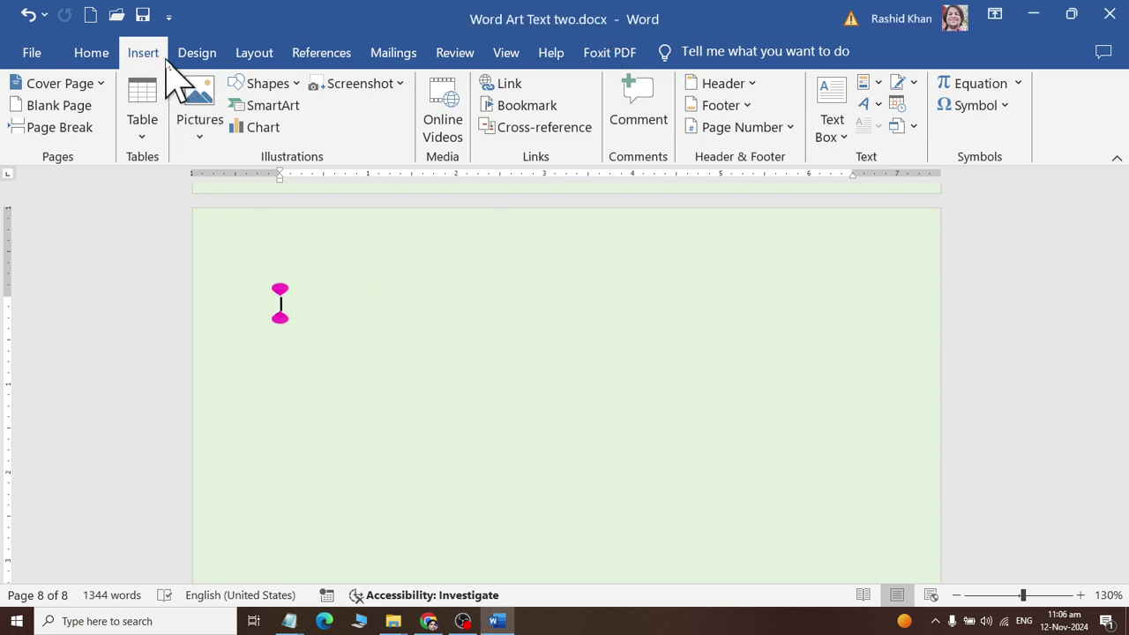
{"action": "left_click", "coordinate": [914, 128]}
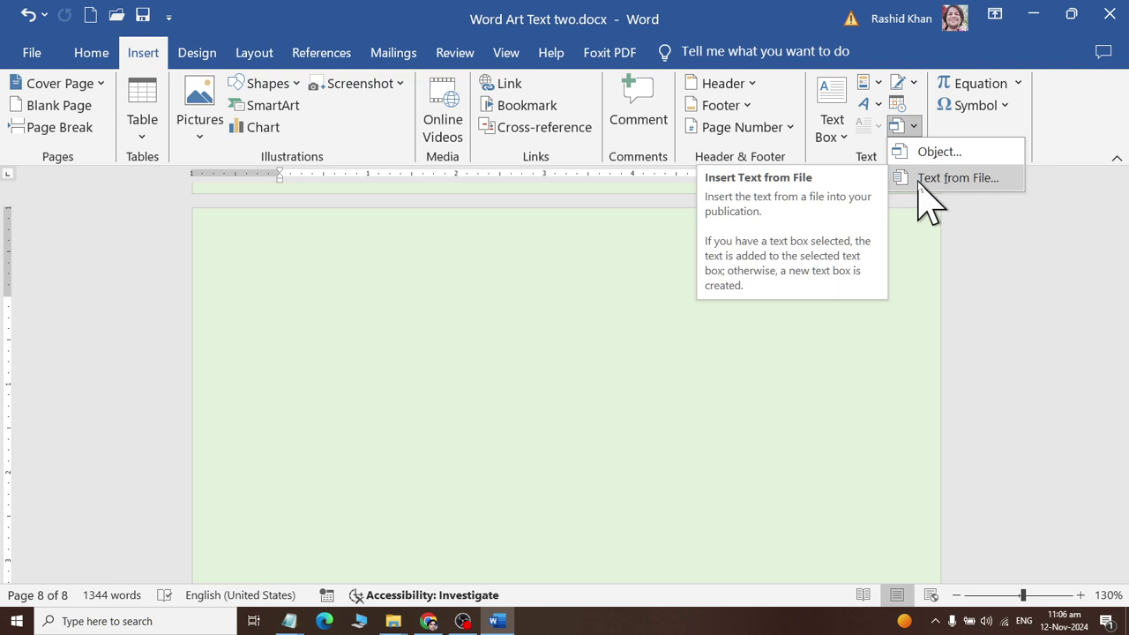
Choose Text from File and browse from Documents into the Word_Files folder.
{"action": "left_click", "coordinate": [922, 190]}
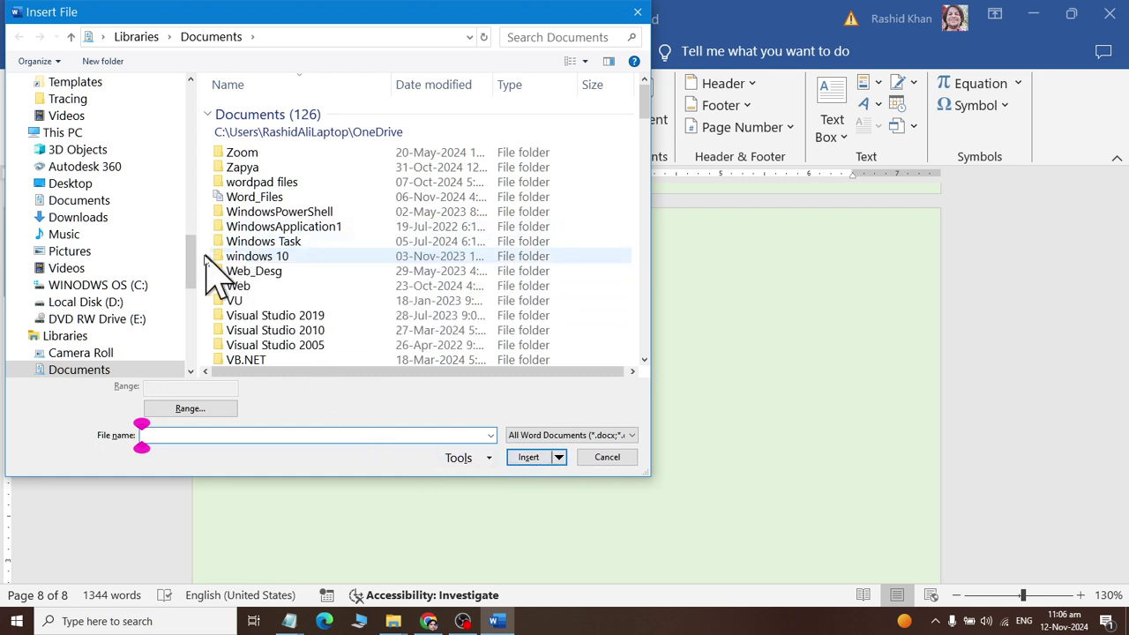
{"action": "left_click", "coordinate": [66, 208]}
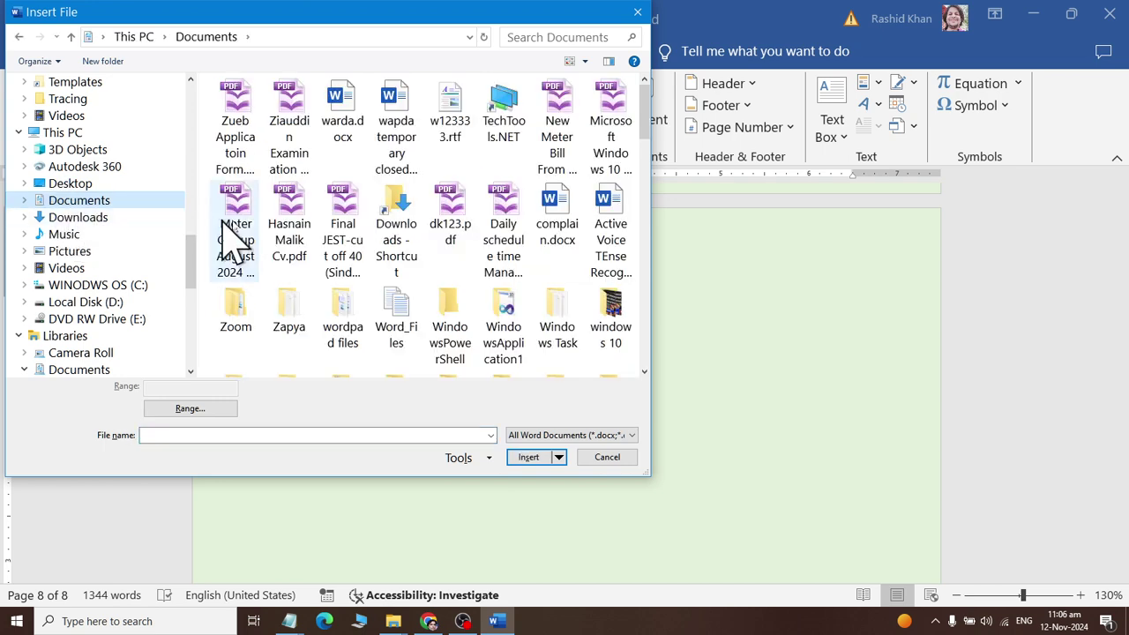
{"action": "left_click", "coordinate": [236, 231]}
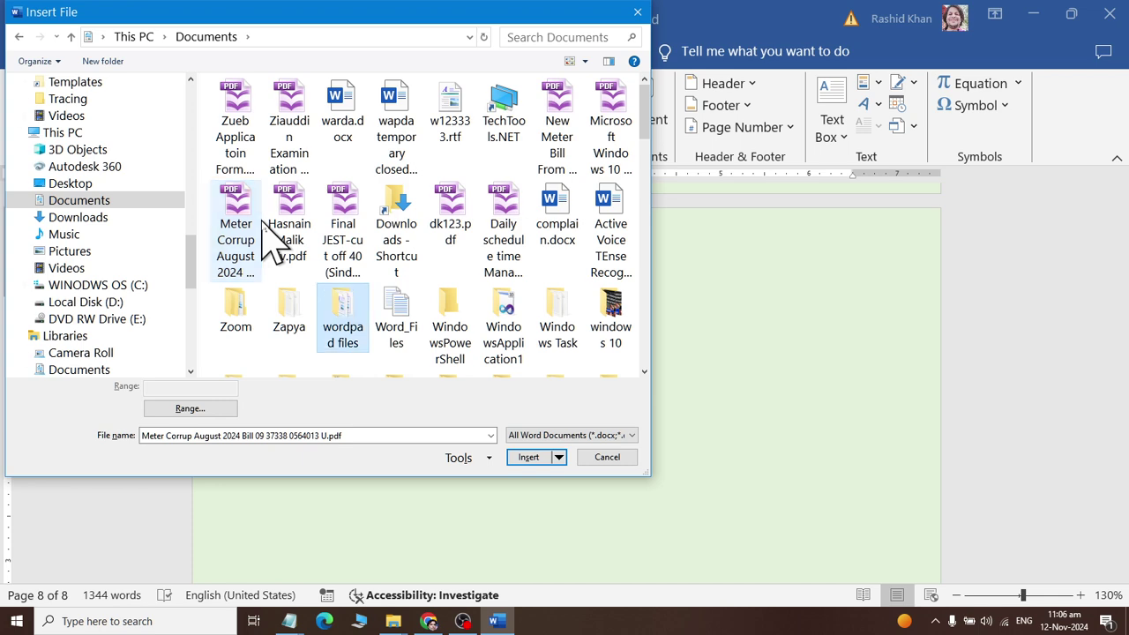
{"action": "type", "text": "tasbiha"}
{"action": "key", "text": "Return"}
{"action": "key", "text": "alt+Left"}
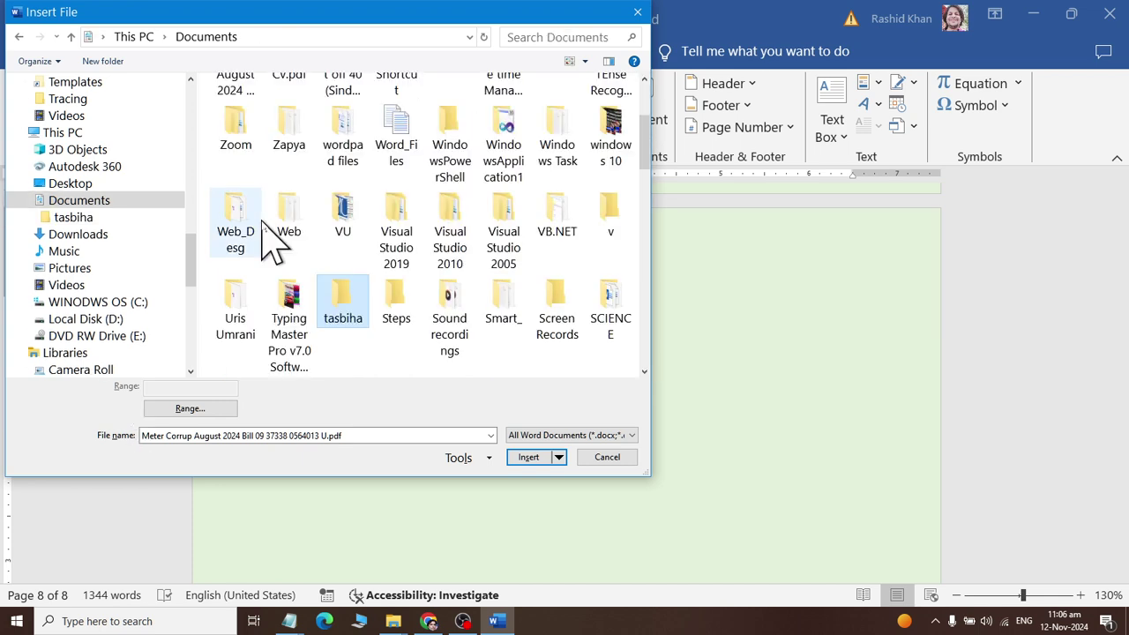
{"action": "key", "text": "Down"}
{"action": "key", "text": "Down"}
{"action": "key", "text": "Up"}
{"action": "key", "text": "Up"}
{"action": "key", "text": "Up"}
{"action": "key", "text": "Right"}
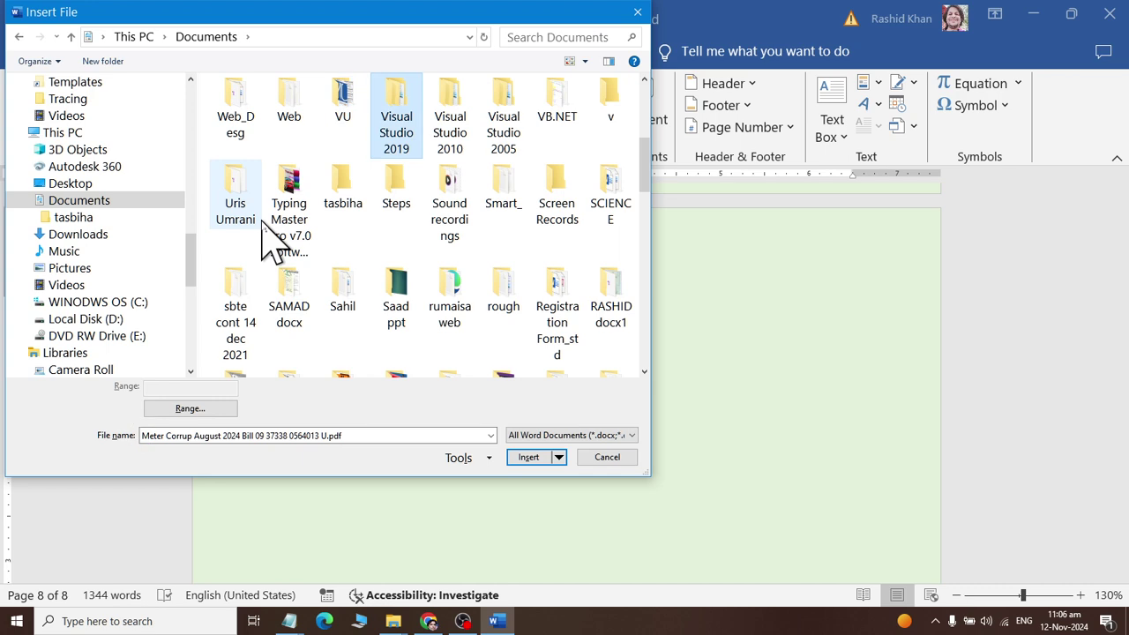
{"action": "scroll", "coordinate": [264, 232], "scroll_direction": "up", "scroll_amount": 1}
{"action": "key", "text": "Up"}
{"action": "key", "text": "Return"}
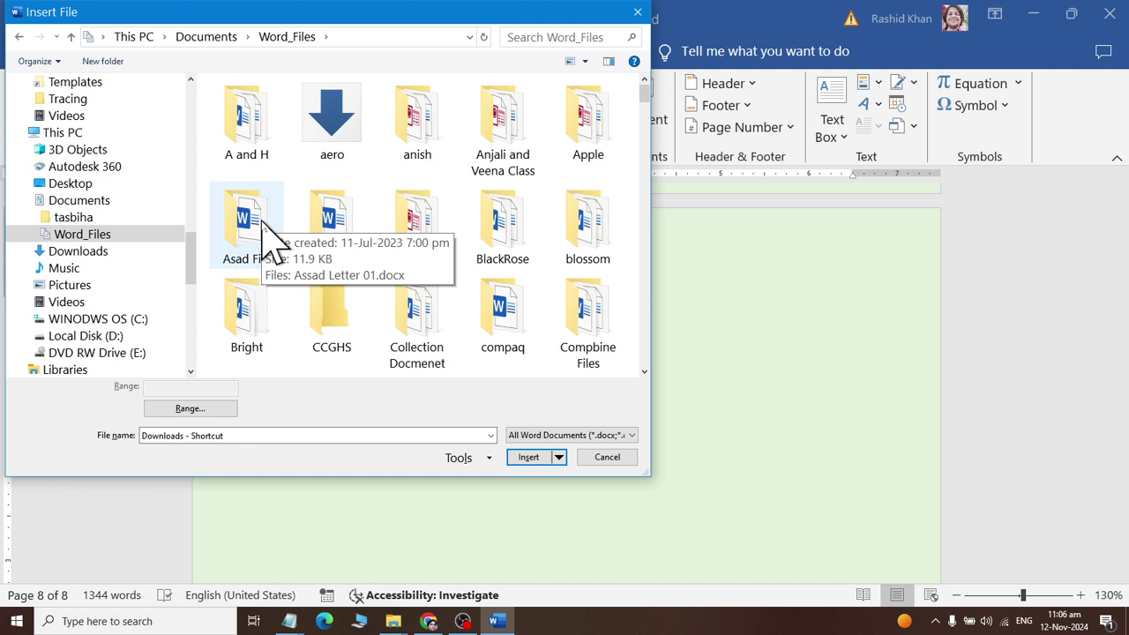
Go into the Compbine Files folder and insert IqdarCV.docx.
{"action": "type", "text": "comp"}
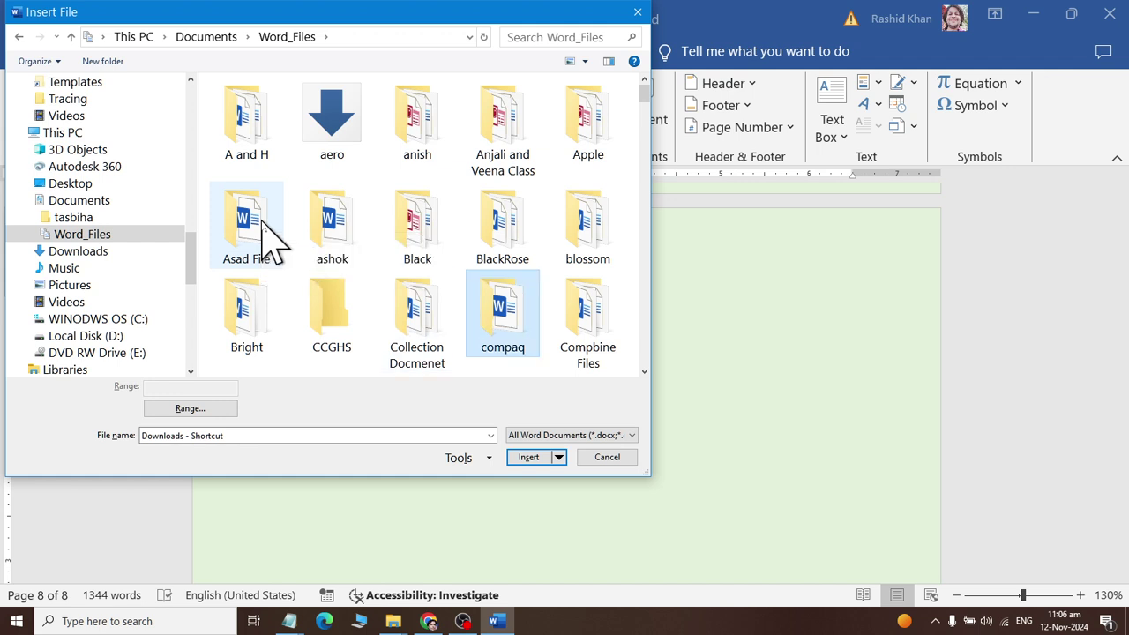
{"action": "key", "text": "Return"}
{"action": "key", "text": "BackSpace"}
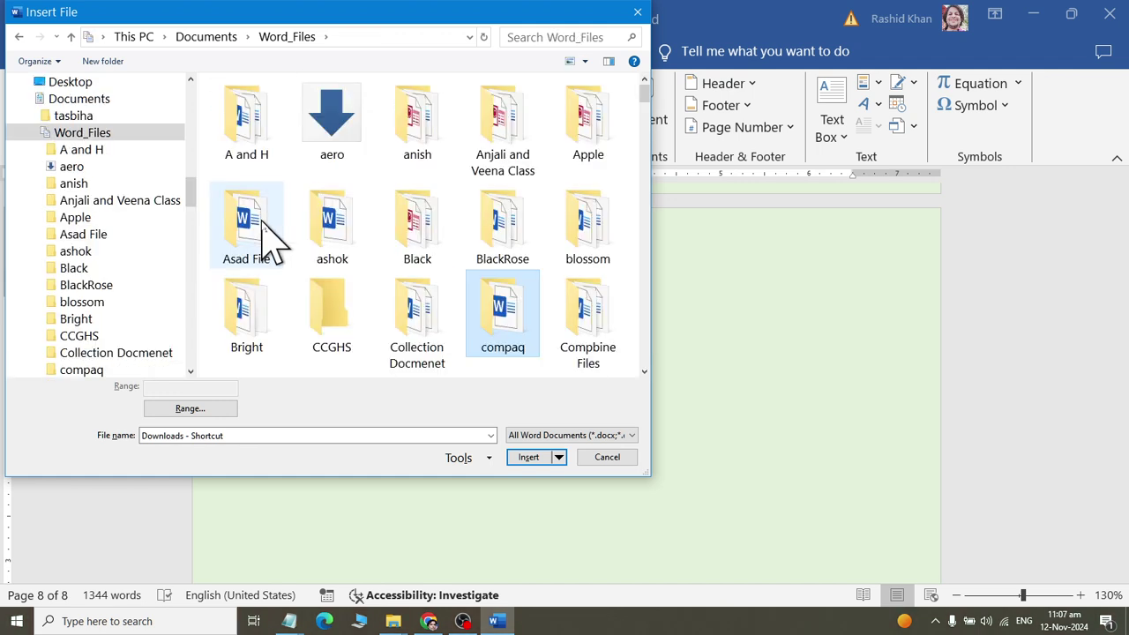
{"action": "key", "text": "Right"}
{"action": "key", "text": "Return"}
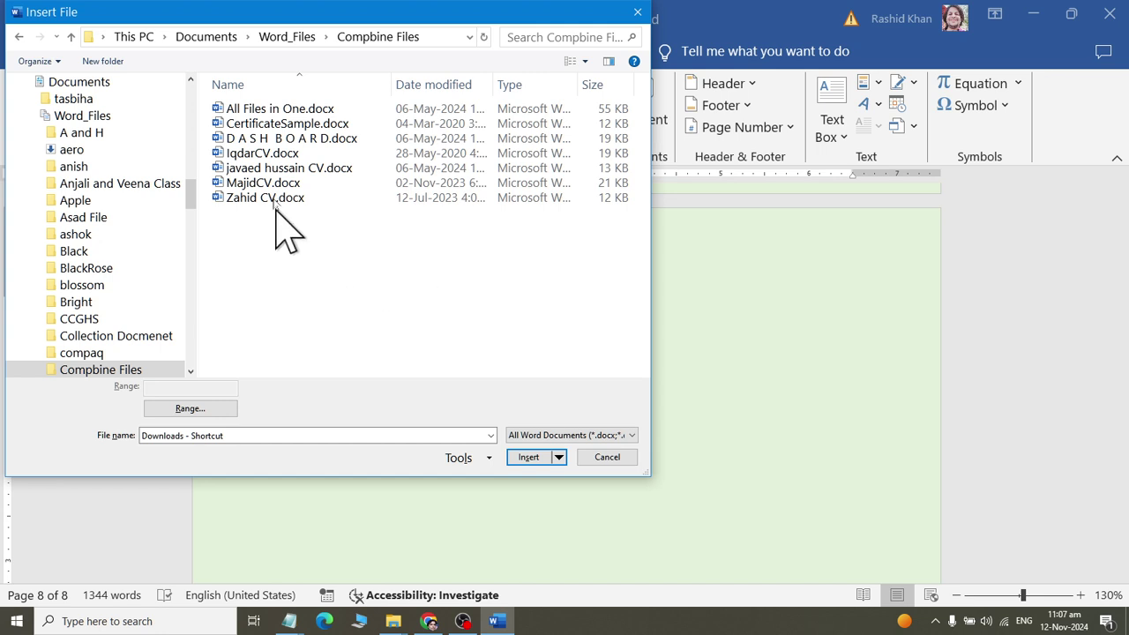
{"action": "left_click", "coordinate": [267, 128]}
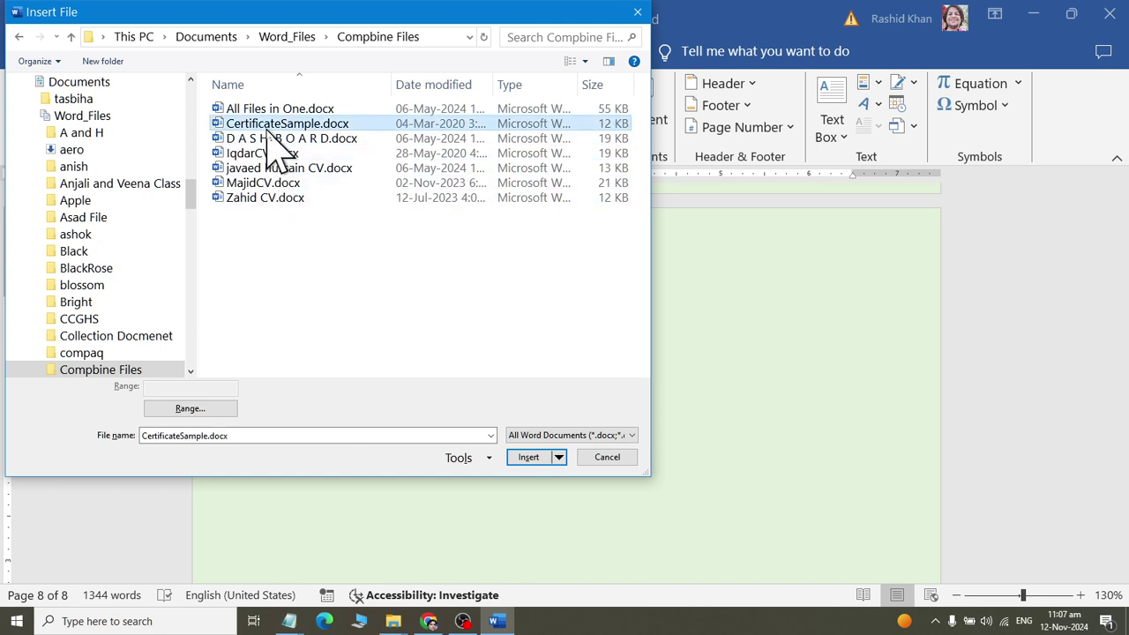
{"action": "left_click", "coordinate": [267, 156]}
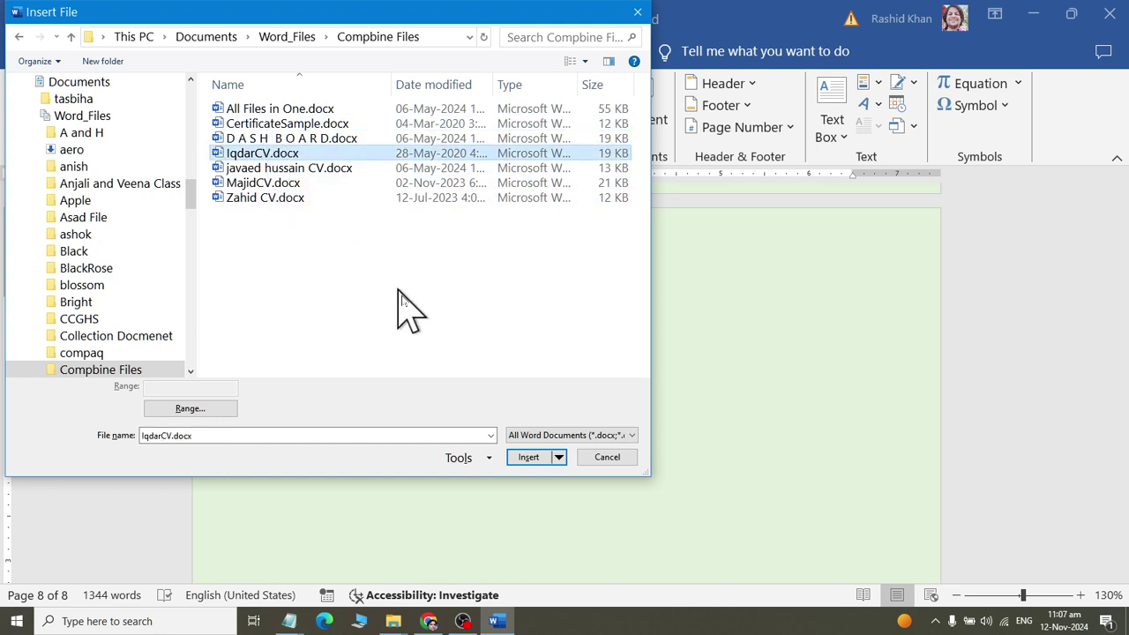
{"action": "left_click", "coordinate": [532, 457]}
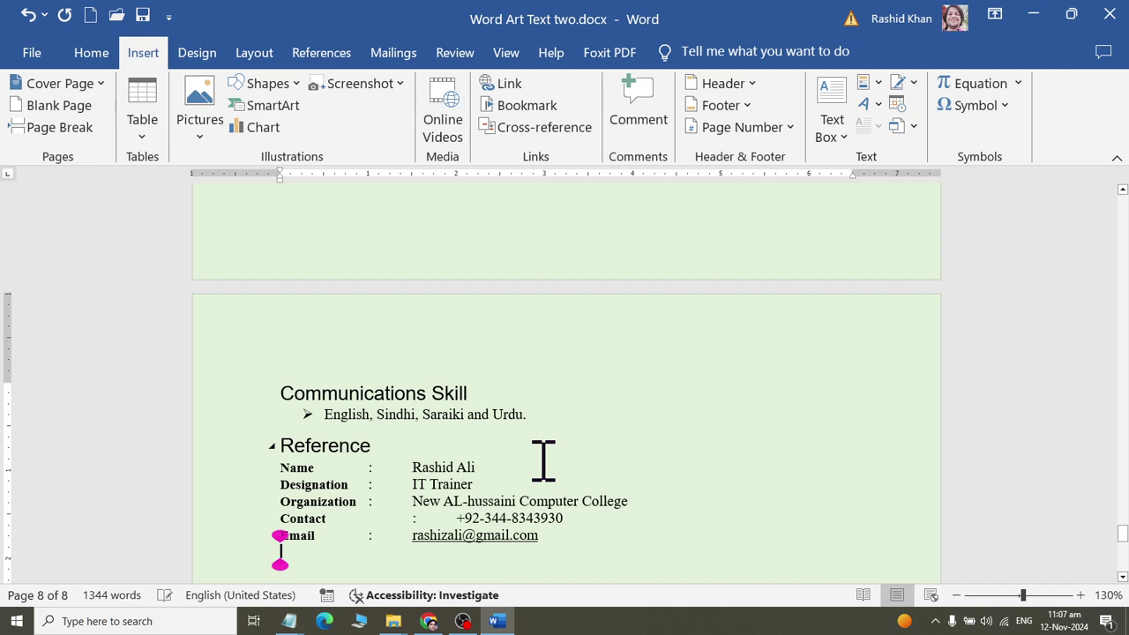
Review the inserted Iqdar CV and add a page break after its Reference section.
{"action": "scroll", "coordinate": [543, 459], "scroll_direction": "up", "scroll_amount": 5}
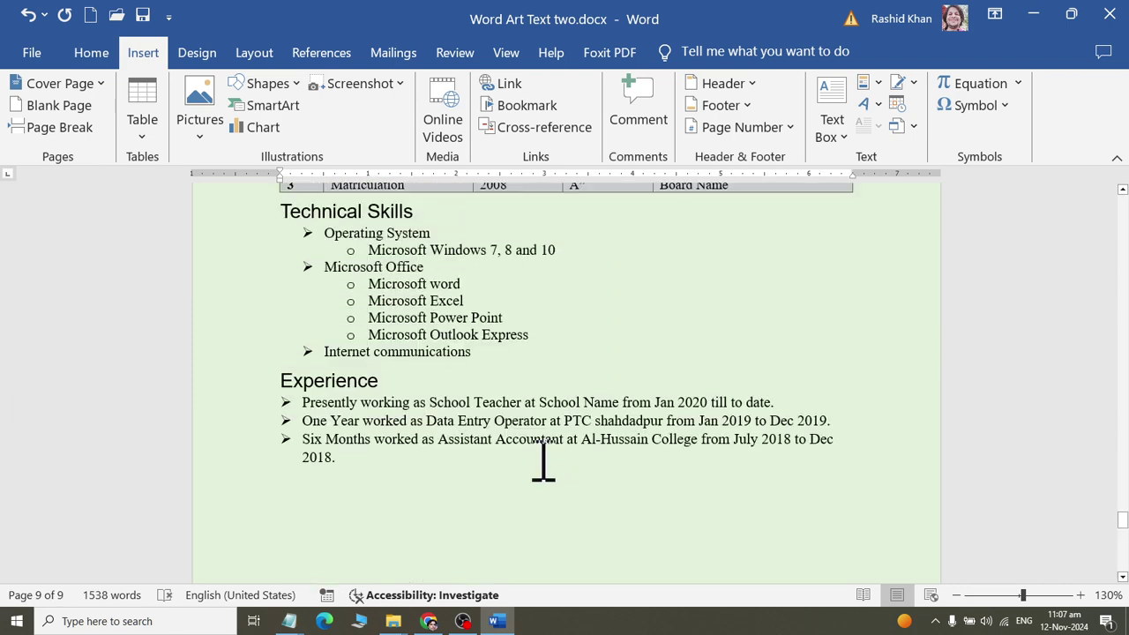
{"action": "scroll", "coordinate": [543, 459], "scroll_direction": "up", "scroll_amount": 4}
{"action": "scroll", "coordinate": [543, 459], "scroll_direction": "up", "scroll_amount": 3}
{"action": "scroll", "coordinate": [544, 459], "scroll_direction": "up", "scroll_amount": 1}
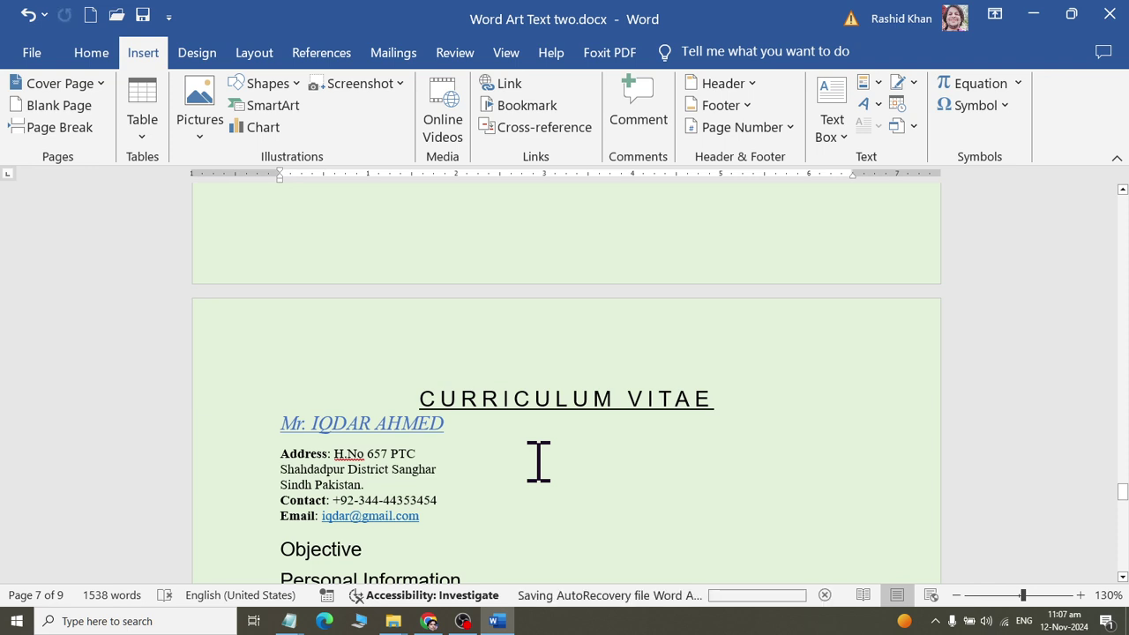
{"action": "scroll", "coordinate": [539, 461], "scroll_direction": "down", "scroll_amount": 2}
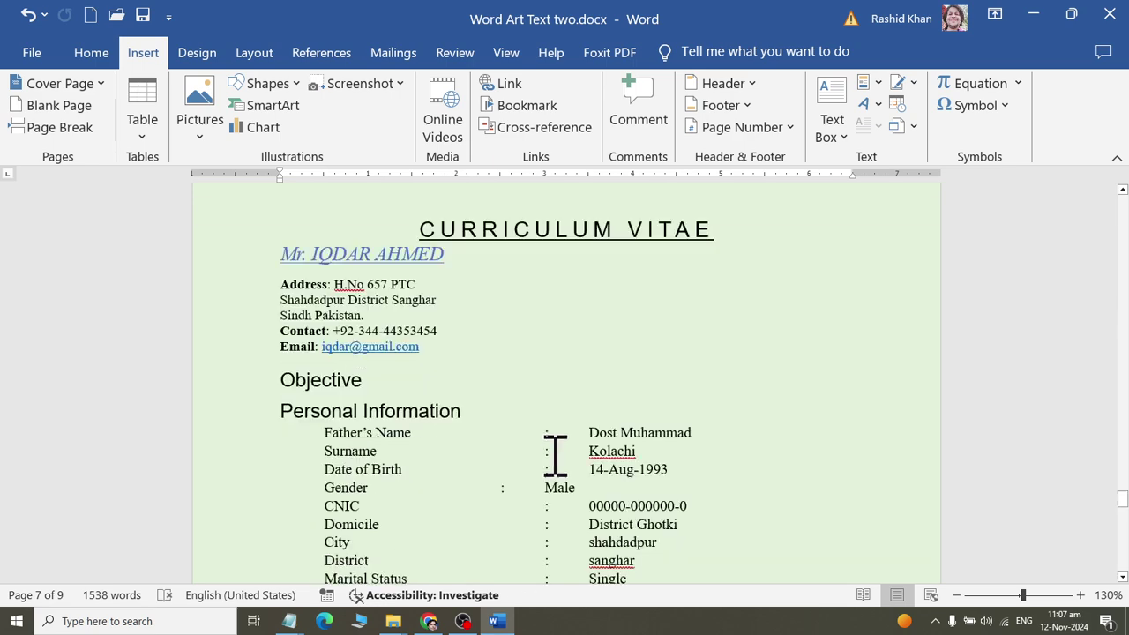
{"action": "scroll", "coordinate": [539, 461], "scroll_direction": "down", "scroll_amount": 3}
{"action": "scroll", "coordinate": [539, 460], "scroll_direction": "down", "scroll_amount": 3}
{"action": "scroll", "coordinate": [539, 461], "scroll_direction": "down", "scroll_amount": 2}
{"action": "scroll", "coordinate": [329, 394], "scroll_direction": "down", "scroll_amount": 3}
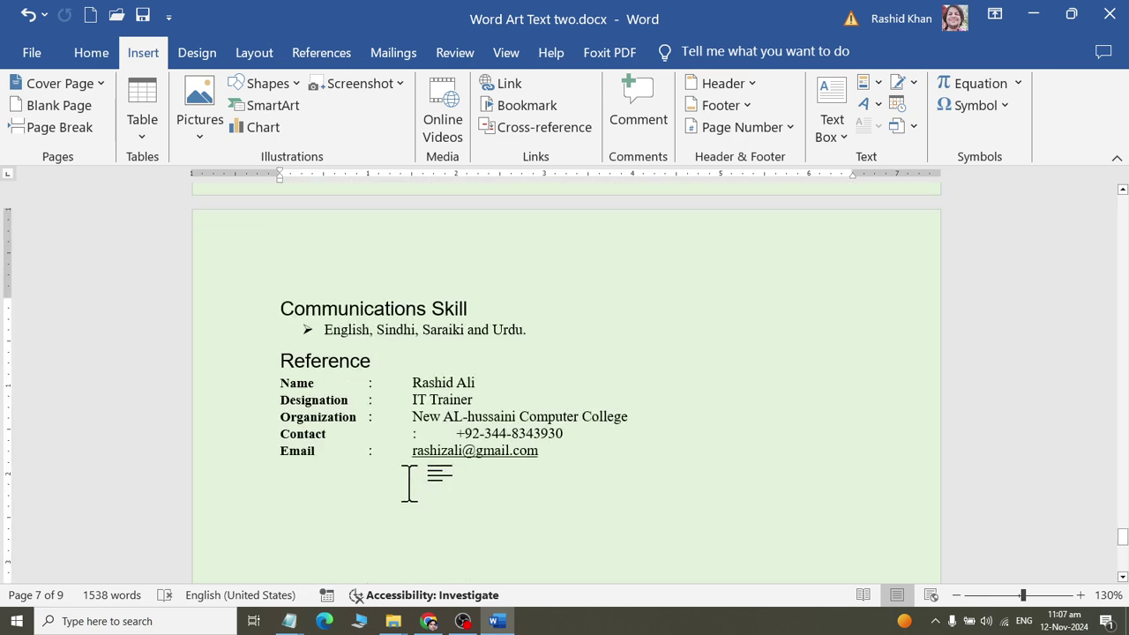
{"action": "scroll", "coordinate": [329, 421], "scroll_direction": "down", "scroll_amount": 2}
{"action": "left_click", "coordinate": [88, 127]}
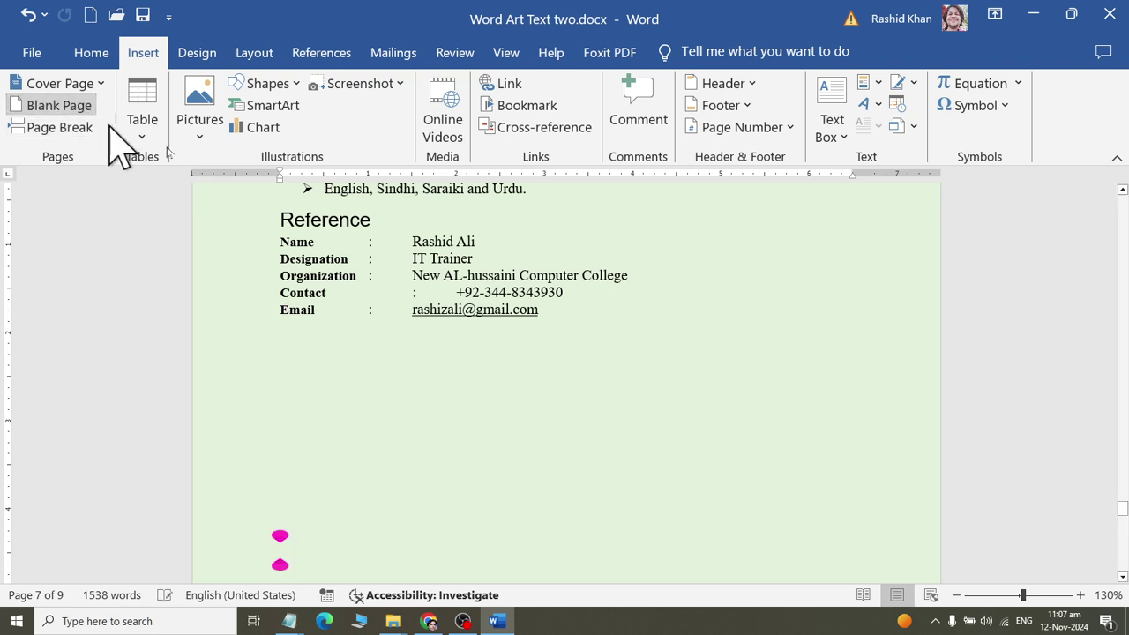
{"action": "left_click", "coordinate": [914, 126]}
{"action": "left_click", "coordinate": [917, 178]}
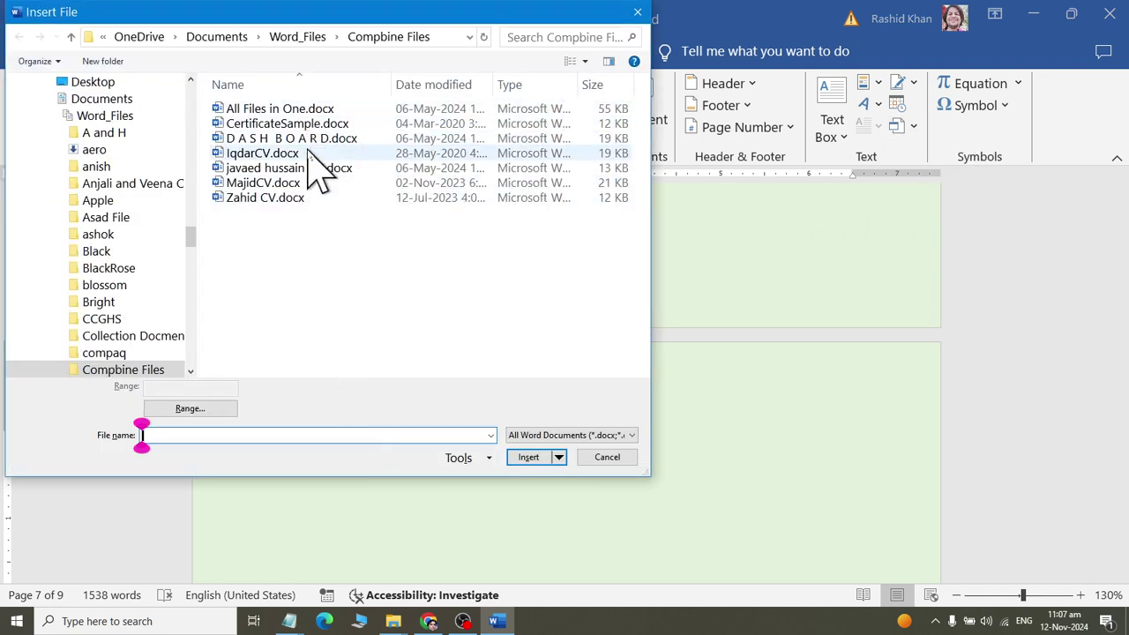
{"action": "left_click", "coordinate": [313, 169]}
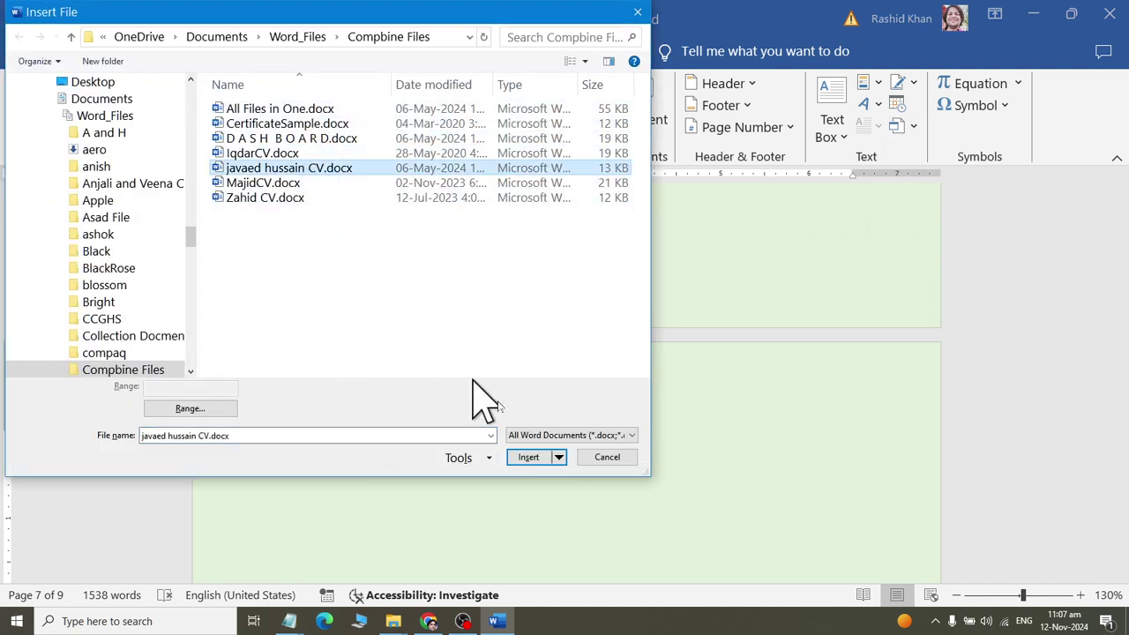
{"action": "left_click", "coordinate": [529, 458]}
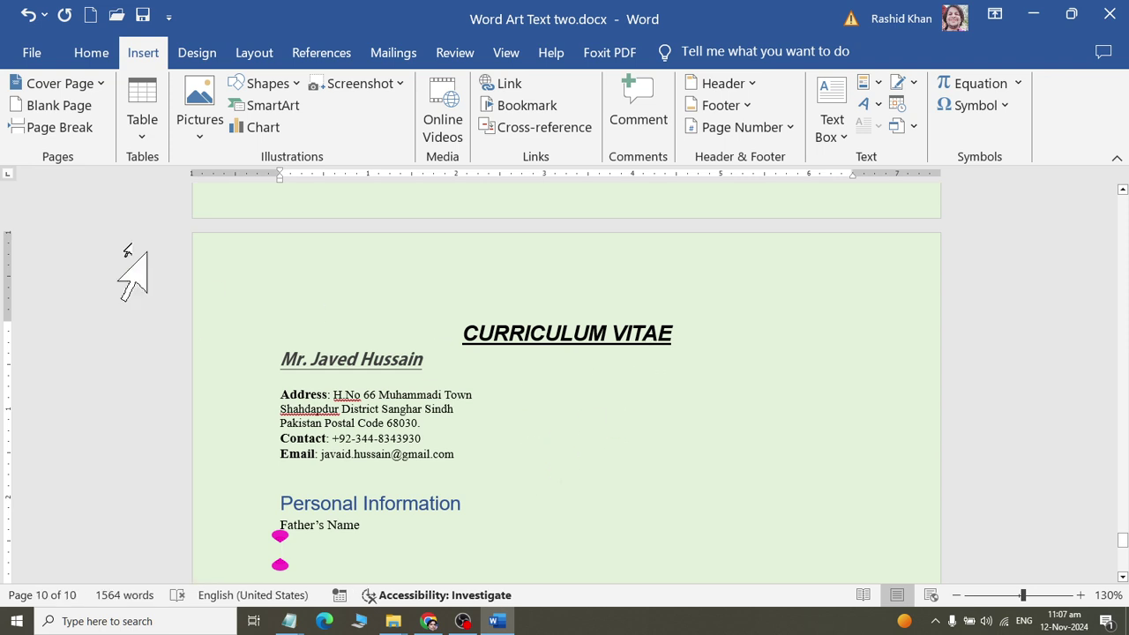
{"action": "left_click", "coordinate": [39, 105]}
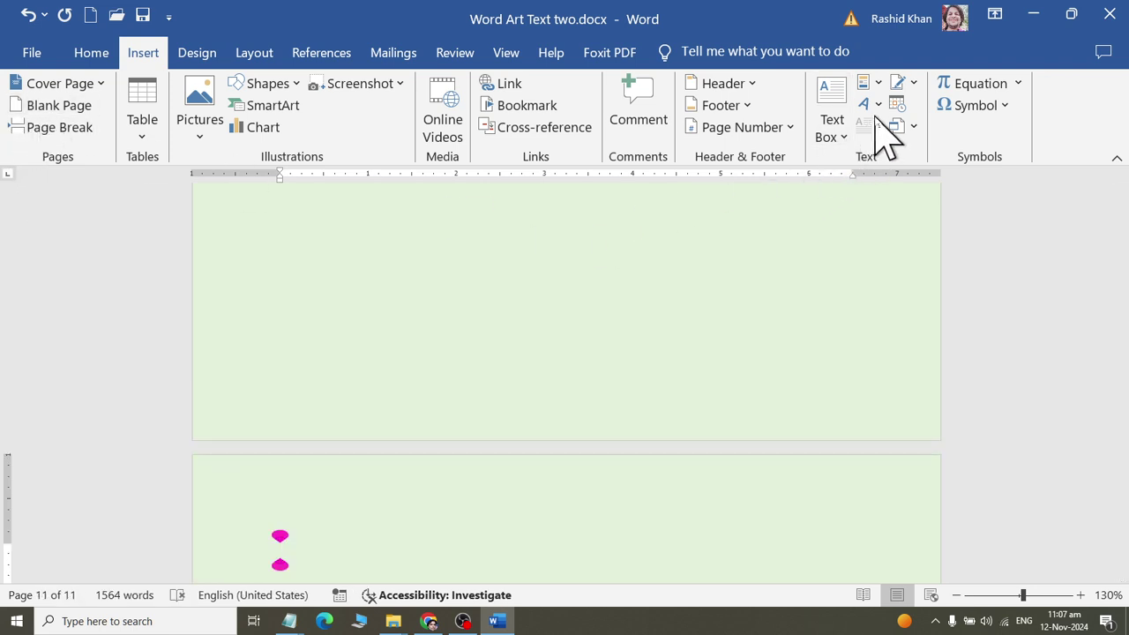
{"action": "left_click", "coordinate": [916, 127]}
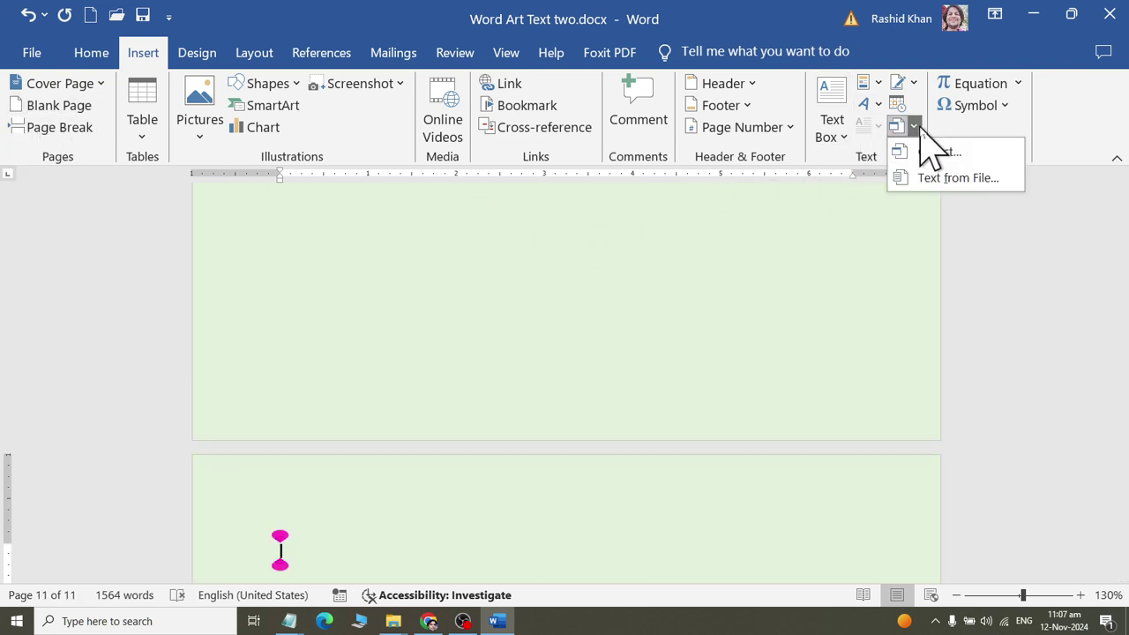
Insert MajidCV.docx text on the new page, check it, and save the 12-page document.
{"action": "left_click", "coordinate": [914, 180]}
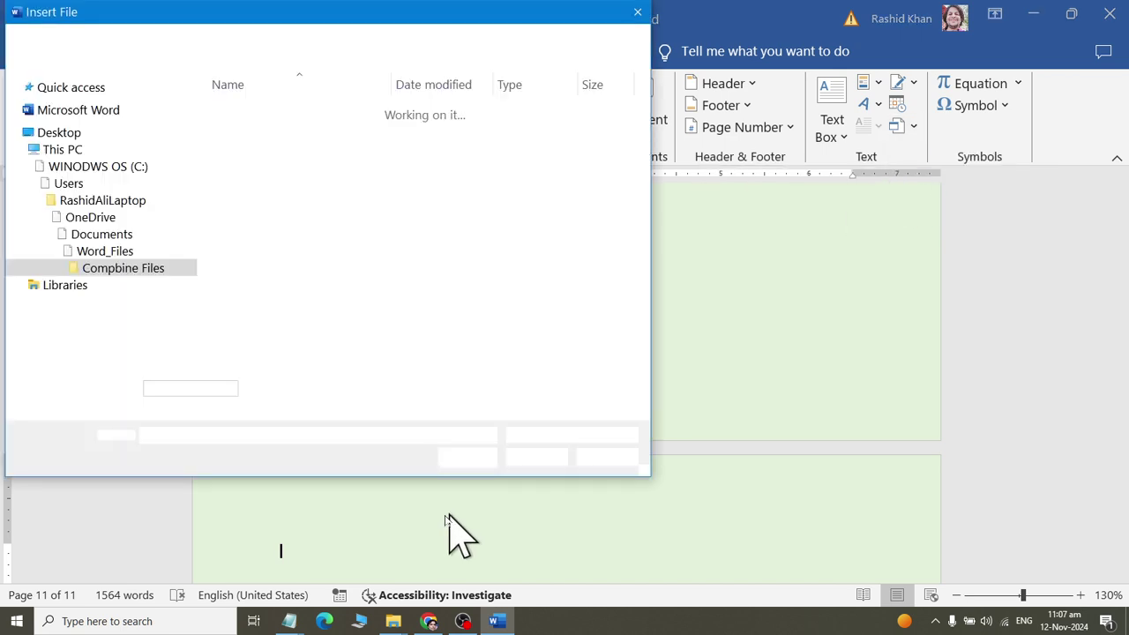
{"action": "left_click", "coordinate": [265, 183]}
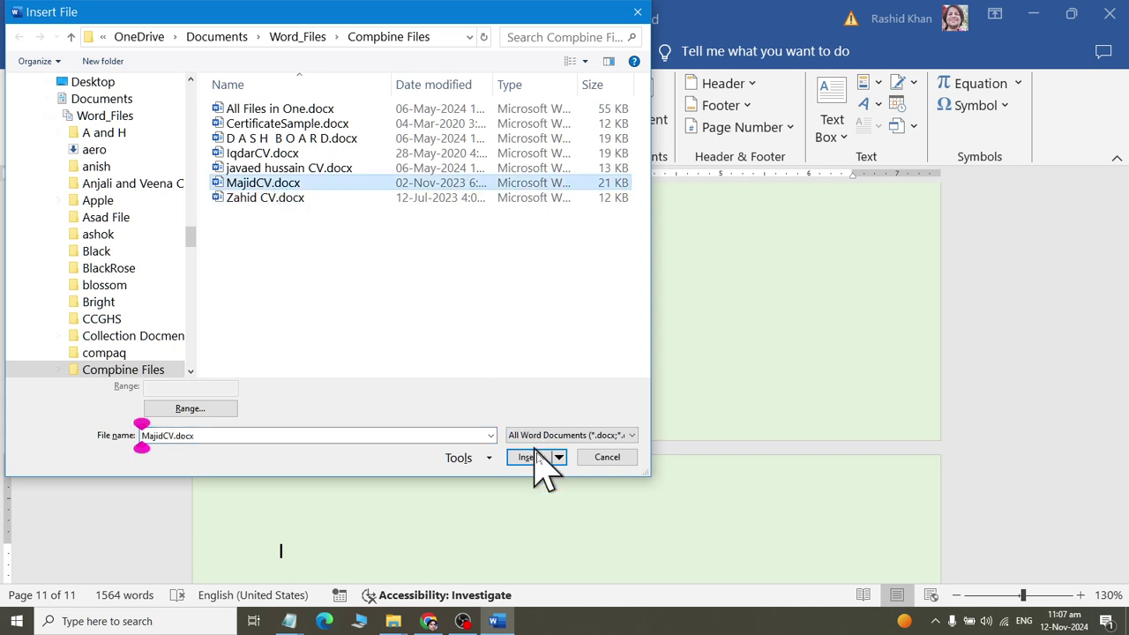
{"action": "left_click", "coordinate": [534, 456]}
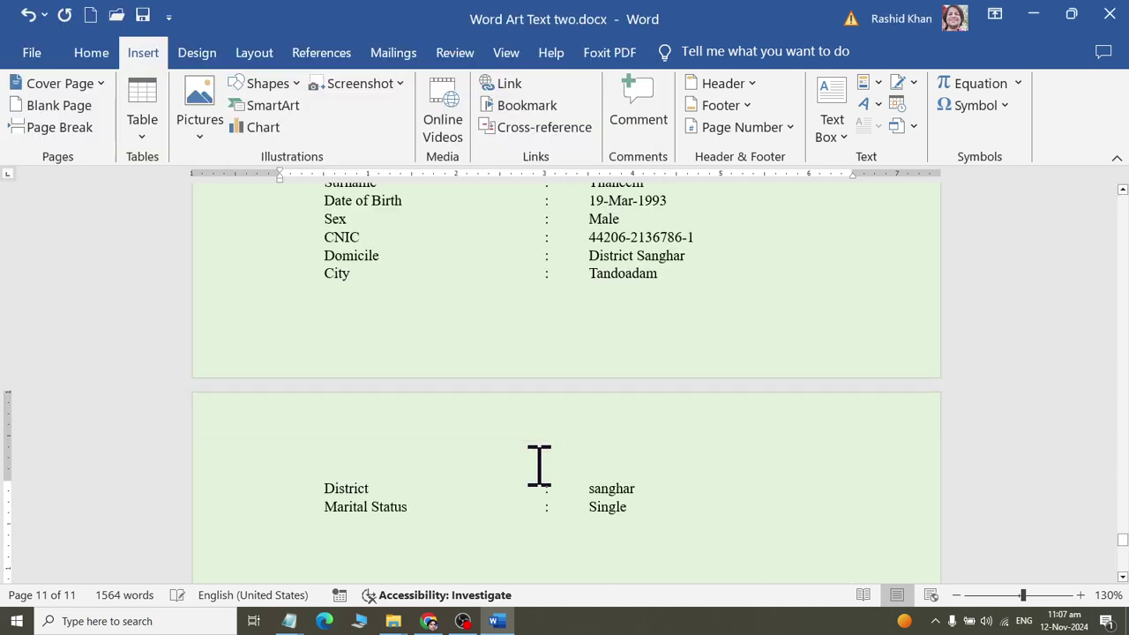
{"action": "scroll", "coordinate": [540, 459], "scroll_direction": "up", "scroll_amount": 5}
{"action": "scroll", "coordinate": [540, 459], "scroll_direction": "up", "scroll_amount": 3}
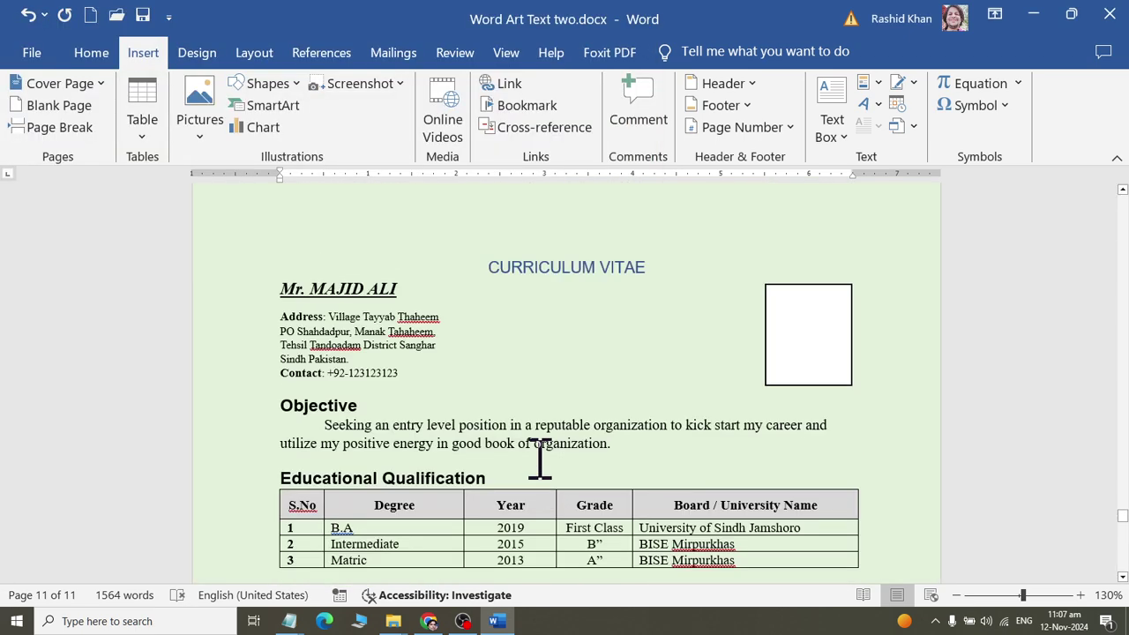
{"action": "scroll", "coordinate": [540, 459], "scroll_direction": "up", "scroll_amount": 3}
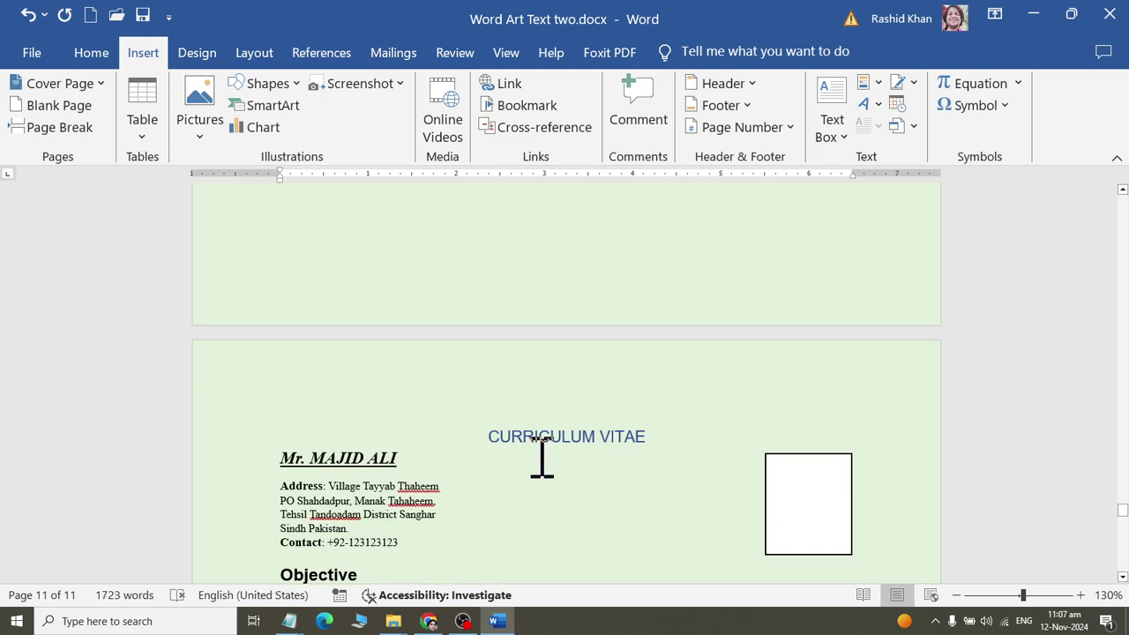
{"action": "scroll", "coordinate": [542, 457], "scroll_direction": "up", "scroll_amount": 1}
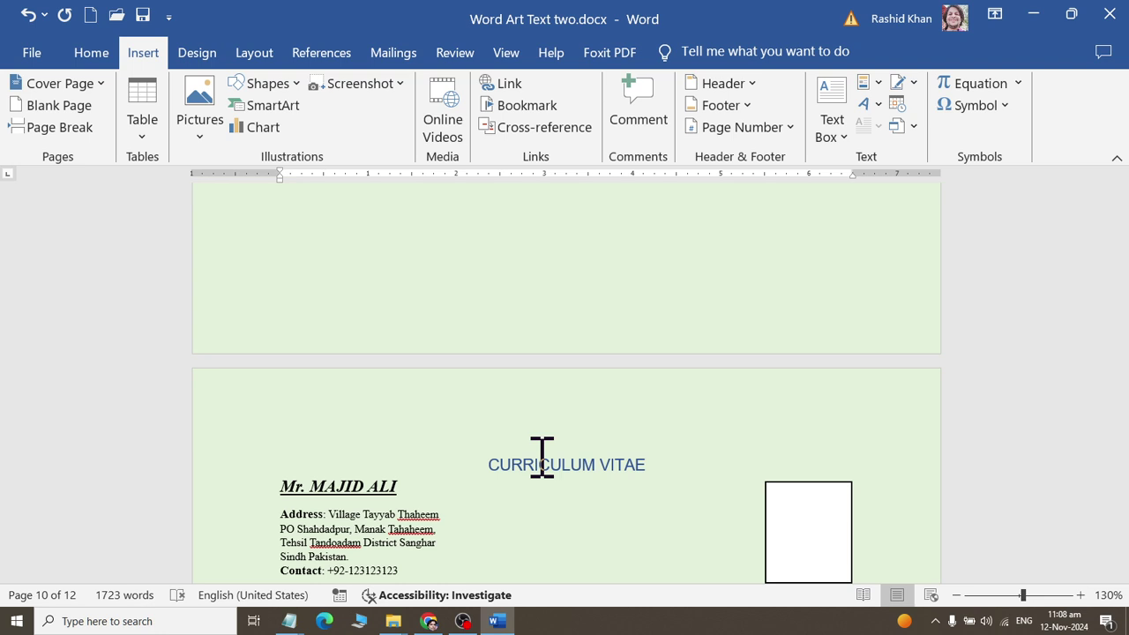
{"action": "left_click", "coordinate": [142, 15]}
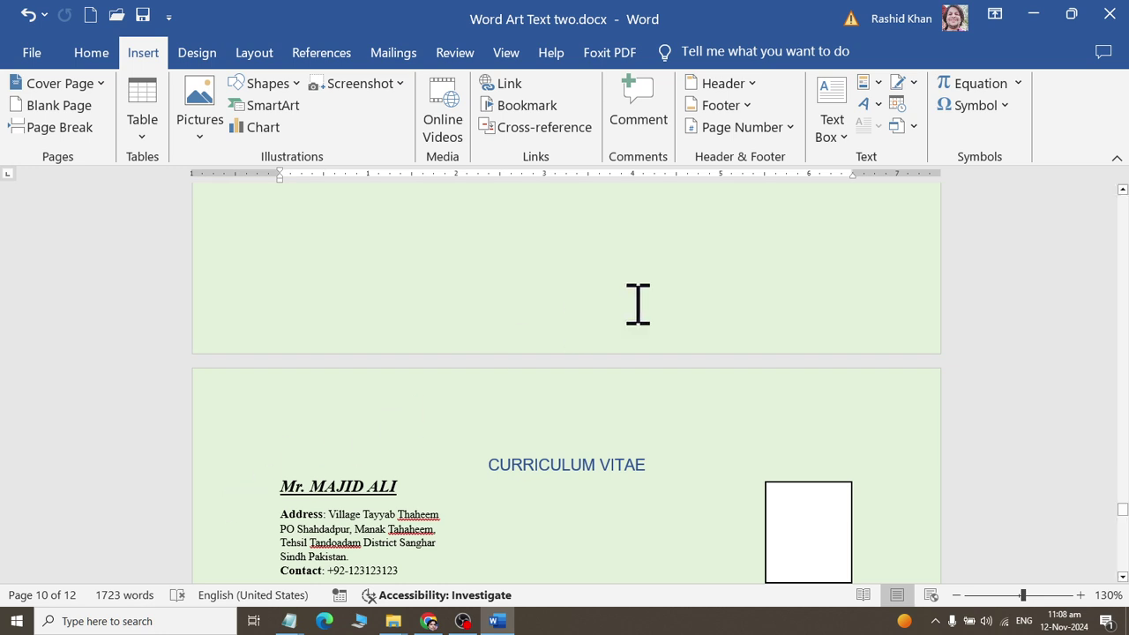
Close Word and relaunch it by running winword from the Run box.
{"action": "left_click", "coordinate": [1109, 13]}
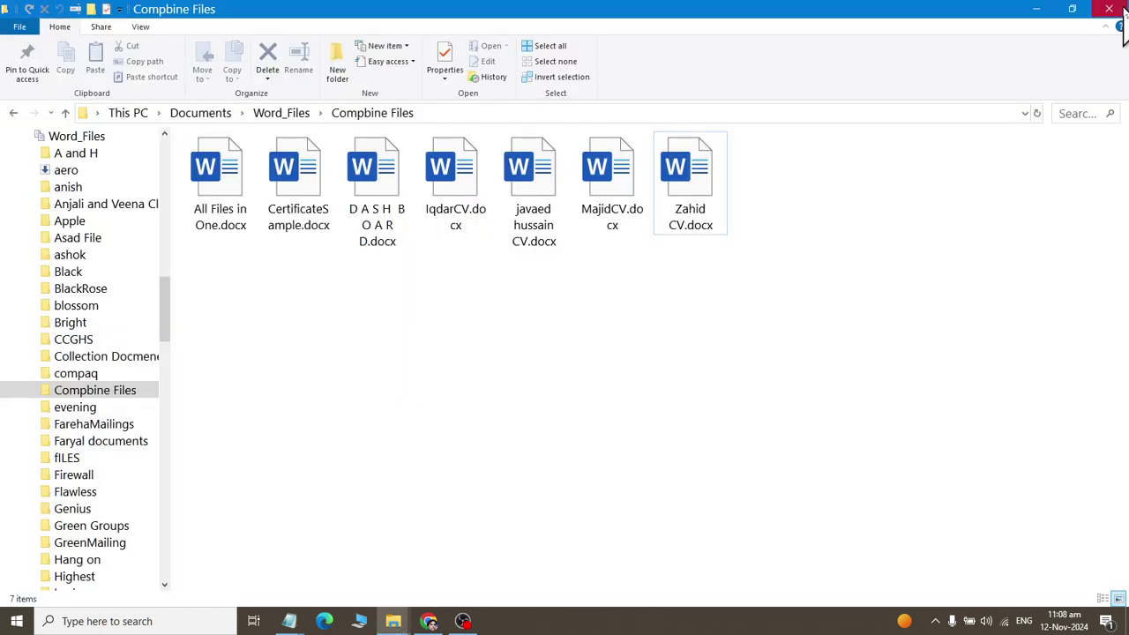
{"action": "left_click_drag", "start_coordinate": [246, 271], "coordinate": [923, 297]}
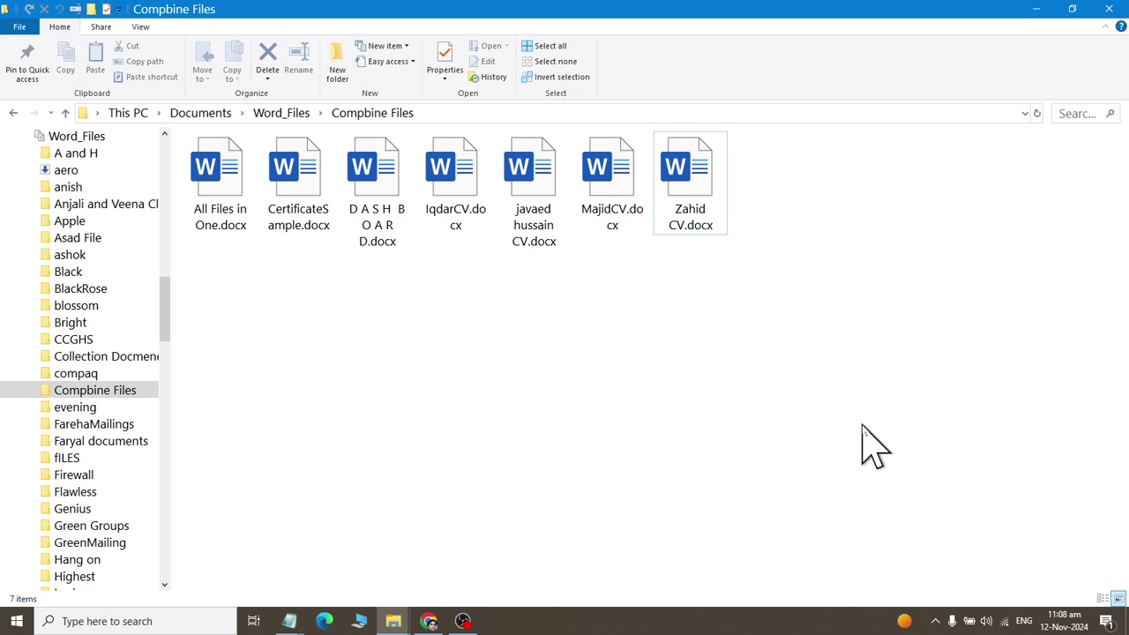
{"action": "key", "text": "super+r"}
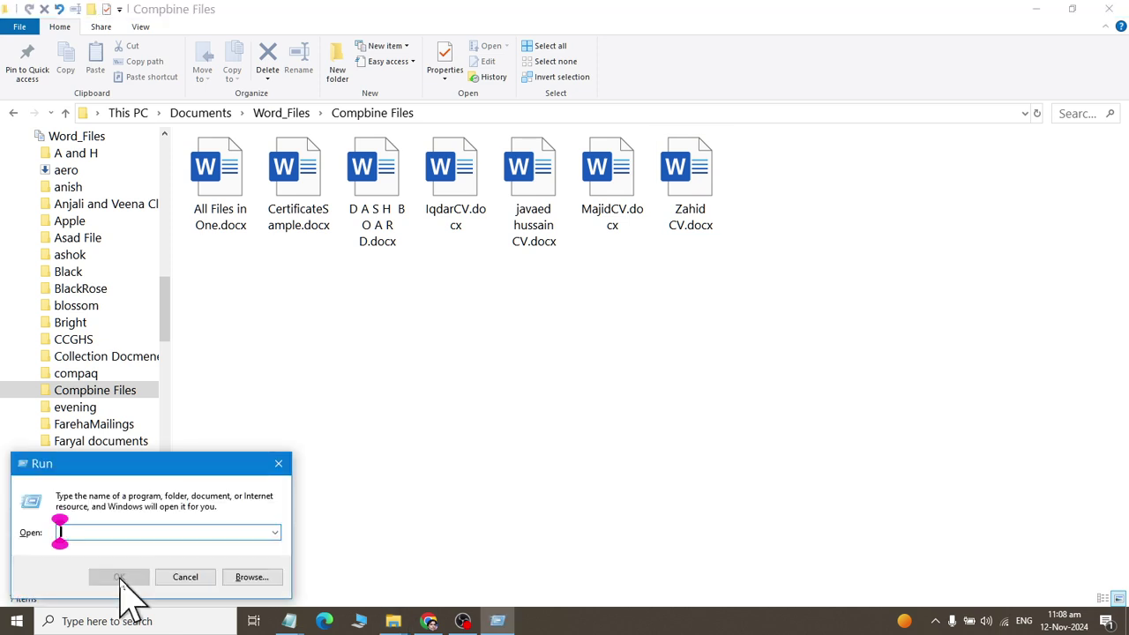
{"action": "type", "text": "winword"}
{"action": "left_click", "coordinate": [123, 579]}
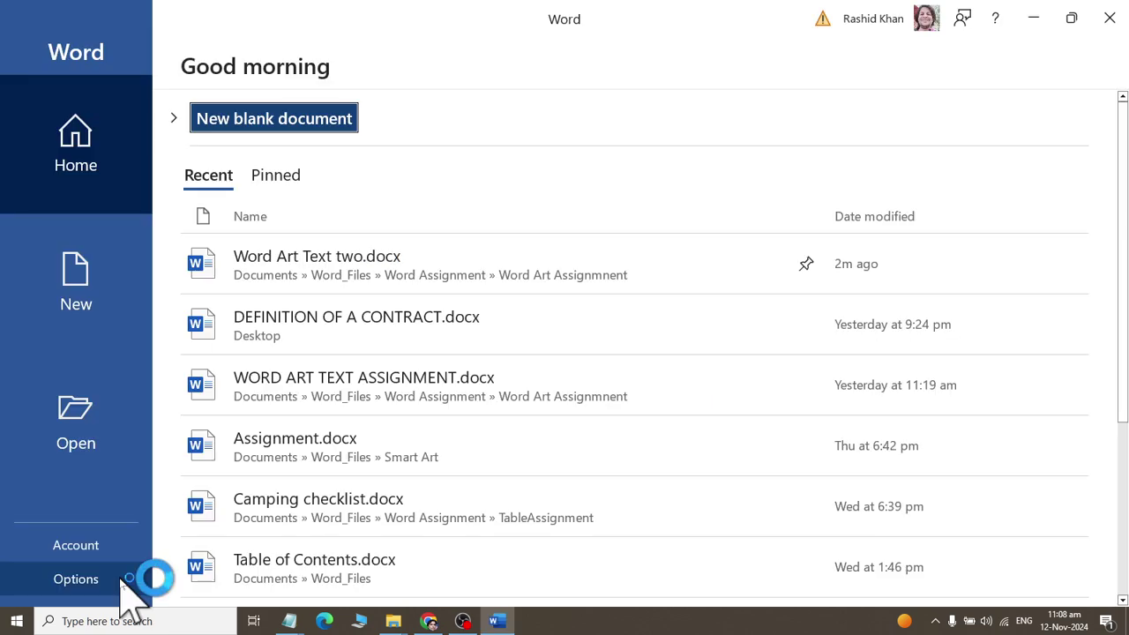
Create a new blank document and choose the Desktop as its save location.
{"action": "left_click", "coordinate": [97, 315]}
{"action": "left_click", "coordinate": [249, 287]}
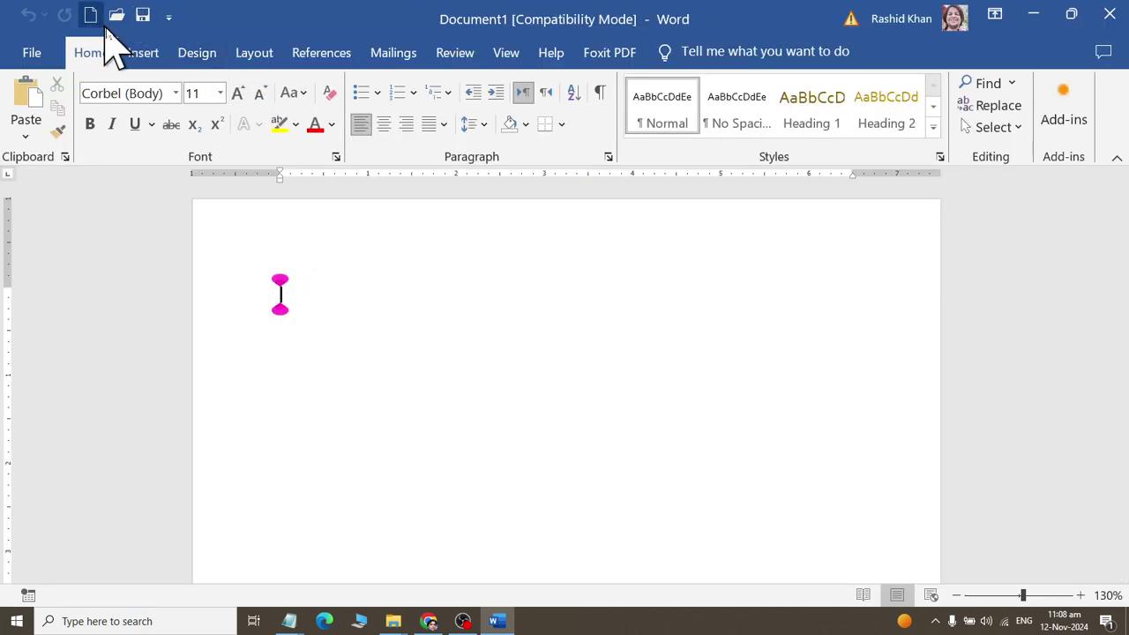
{"action": "left_click", "coordinate": [142, 15]}
{"action": "left_click", "coordinate": [445, 429]}
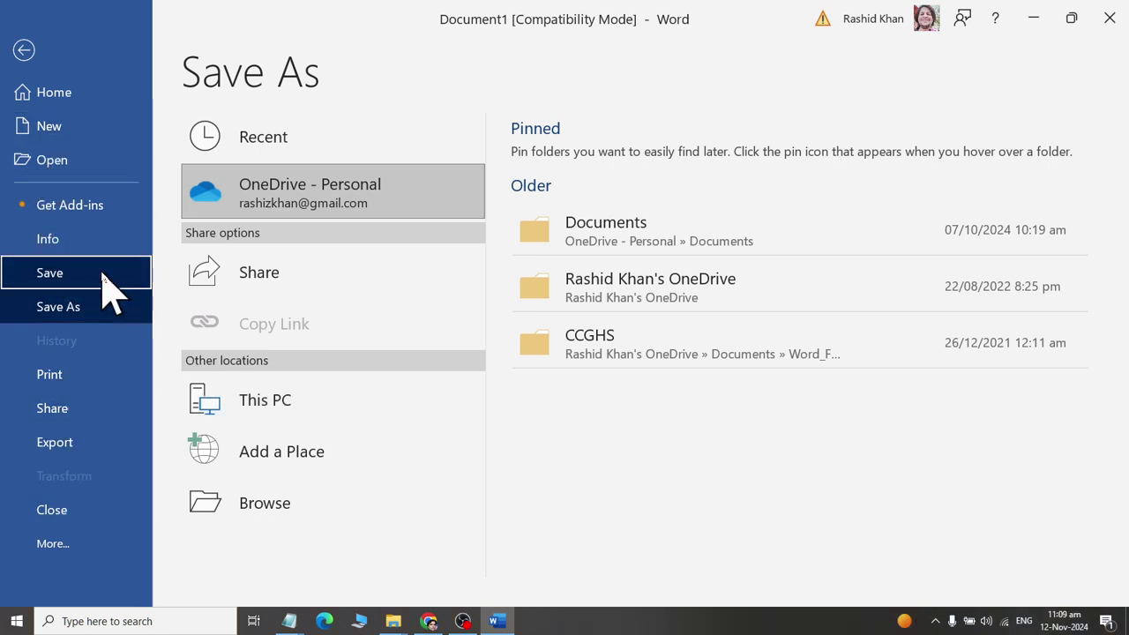
{"action": "left_click", "coordinate": [310, 206]}
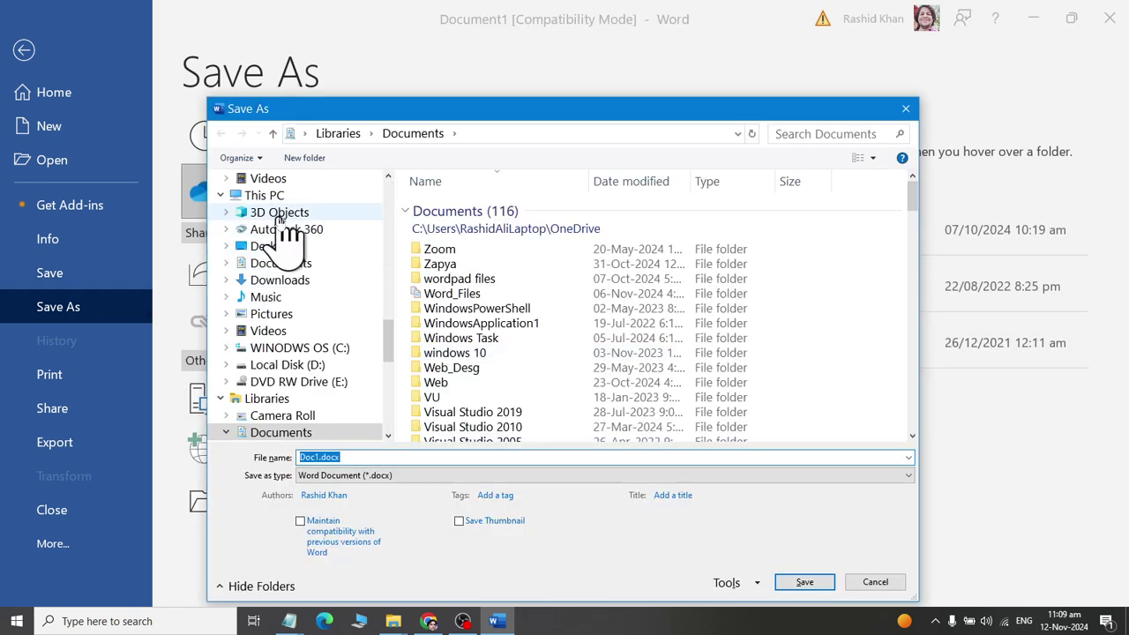
{"action": "left_click", "coordinate": [274, 247]}
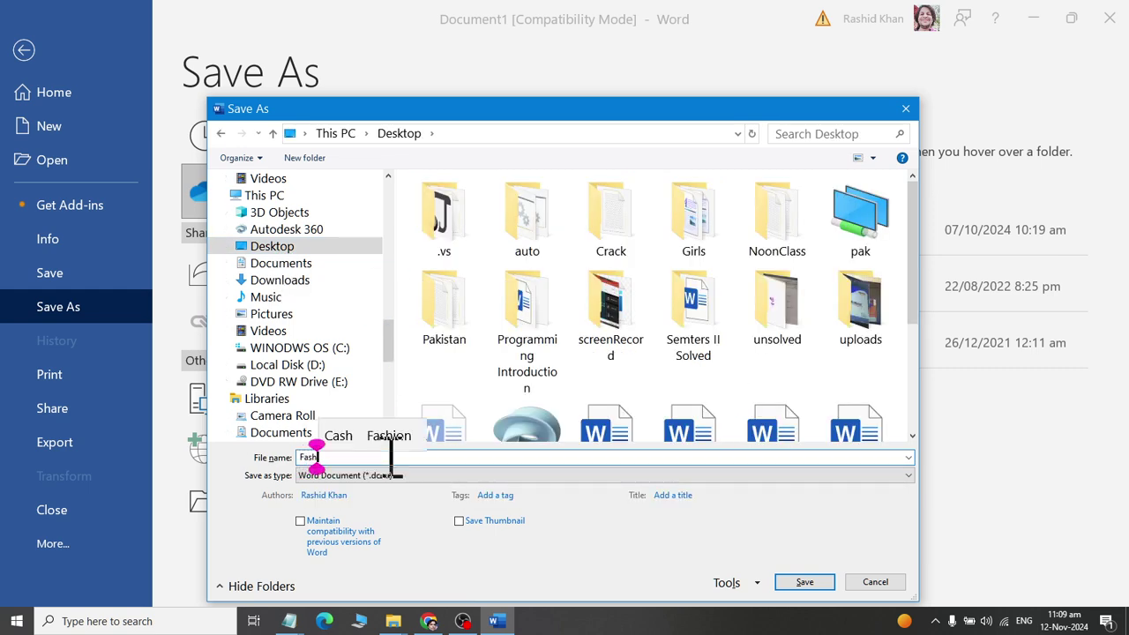
Save it as Dashboard, replacing the existing file and accepting the format upgrade.
{"action": "type", "text": "as"}
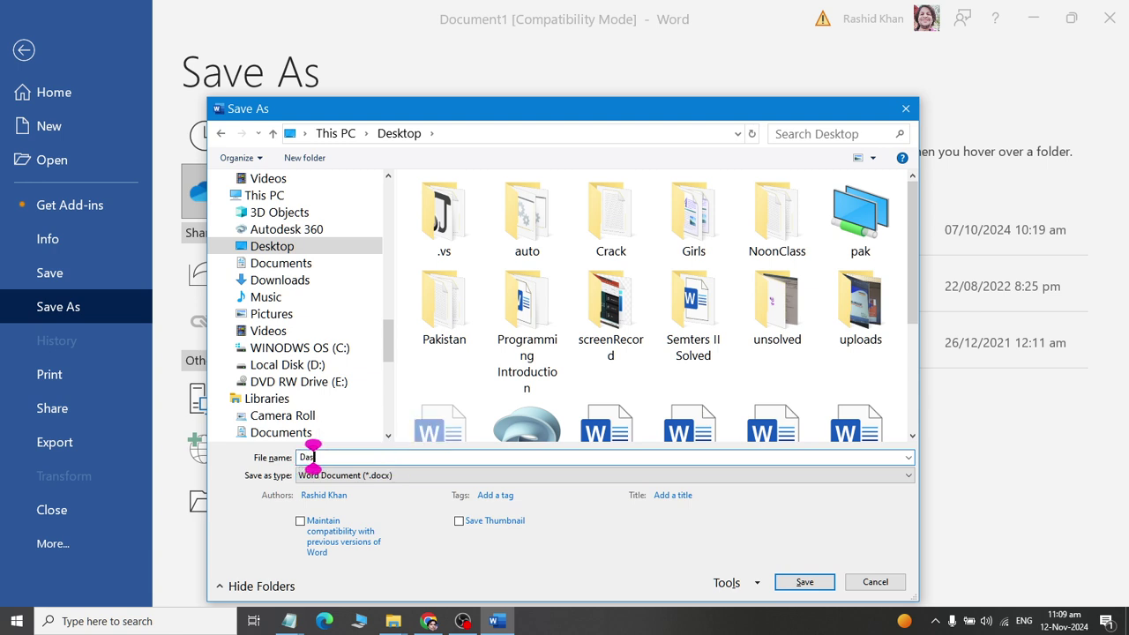
{"action": "type", "text": "hboar"}
{"action": "key", "text": "BackSpace"}
{"action": "key", "text": "BackSpace"}
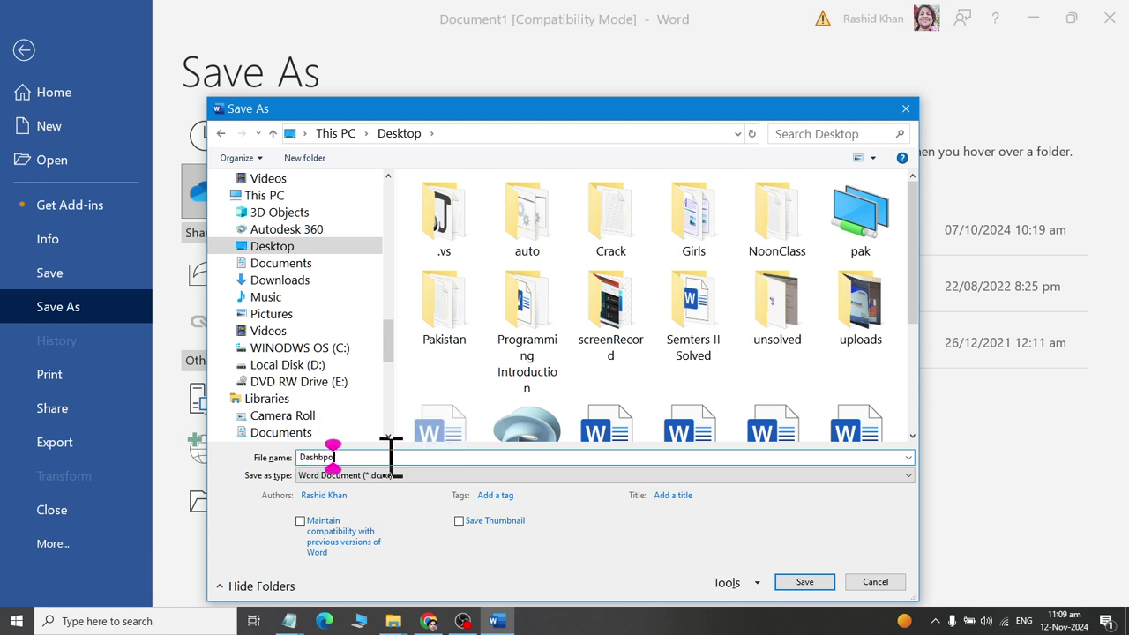
{"action": "type", "text": "ard"}
{"action": "key", "text": "Return"}
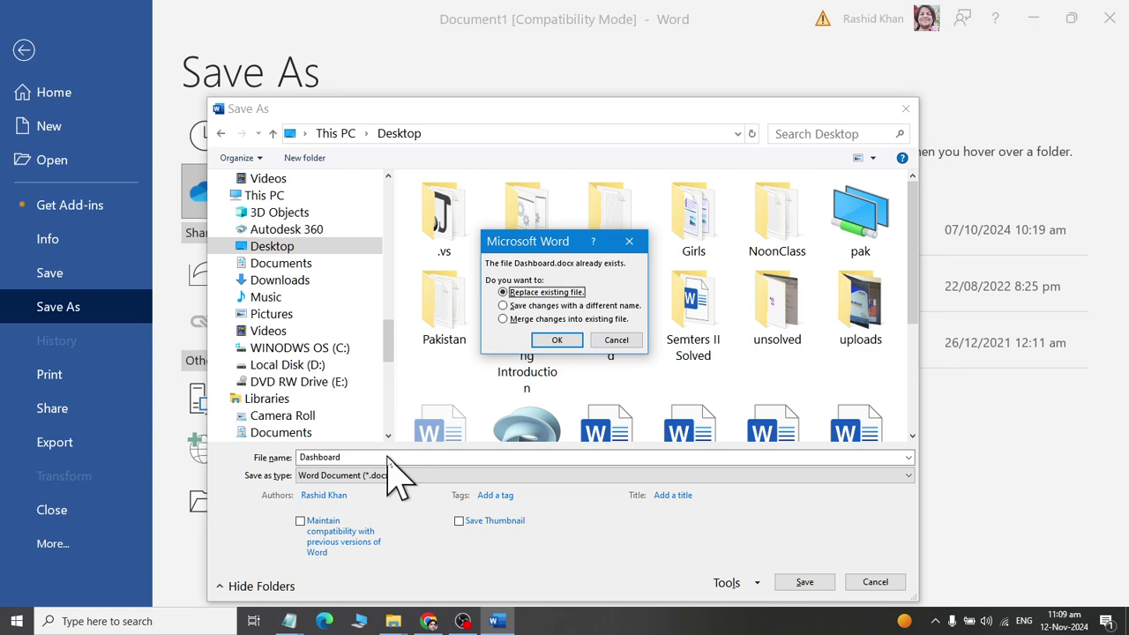
{"action": "left_click", "coordinate": [557, 344]}
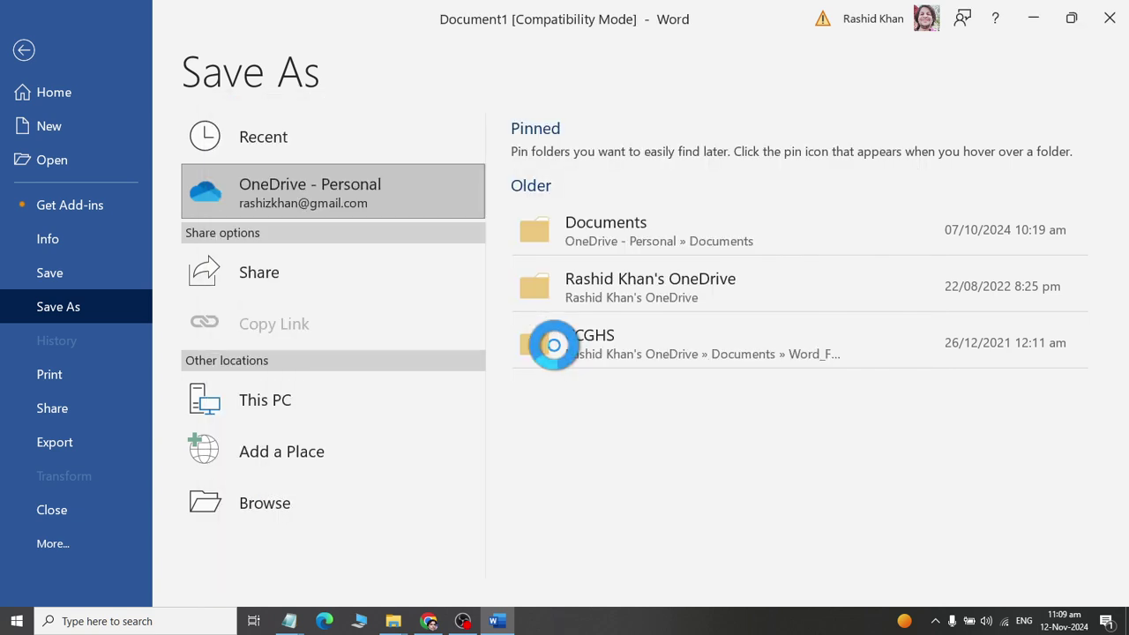
{"action": "left_click", "coordinate": [584, 369]}
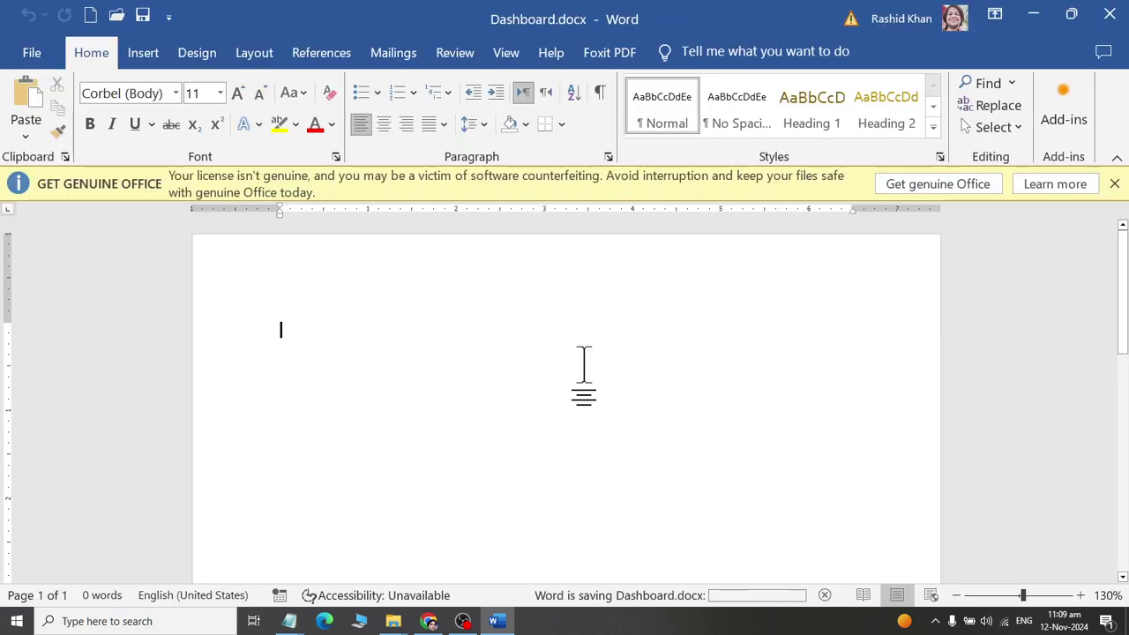
Type DASHBOARD at the top of the page and format it as a centred Title.
{"action": "left_click", "coordinate": [1114, 184]}
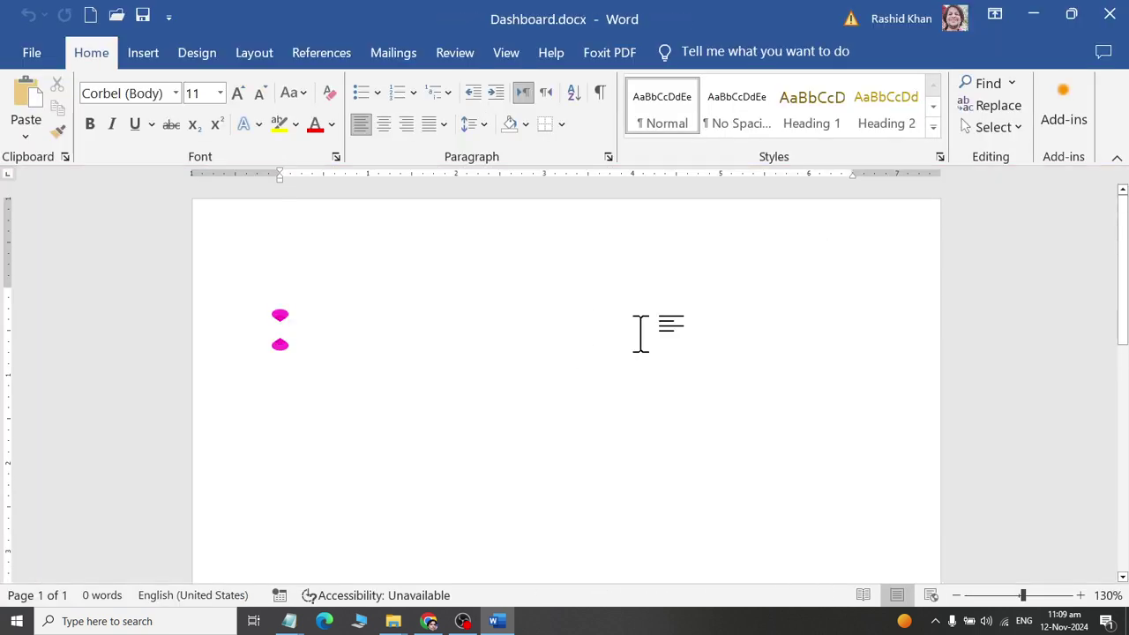
{"action": "scroll", "coordinate": [641, 333], "scroll_direction": "up", "scroll_amount": 2, "text": "ctrl"}
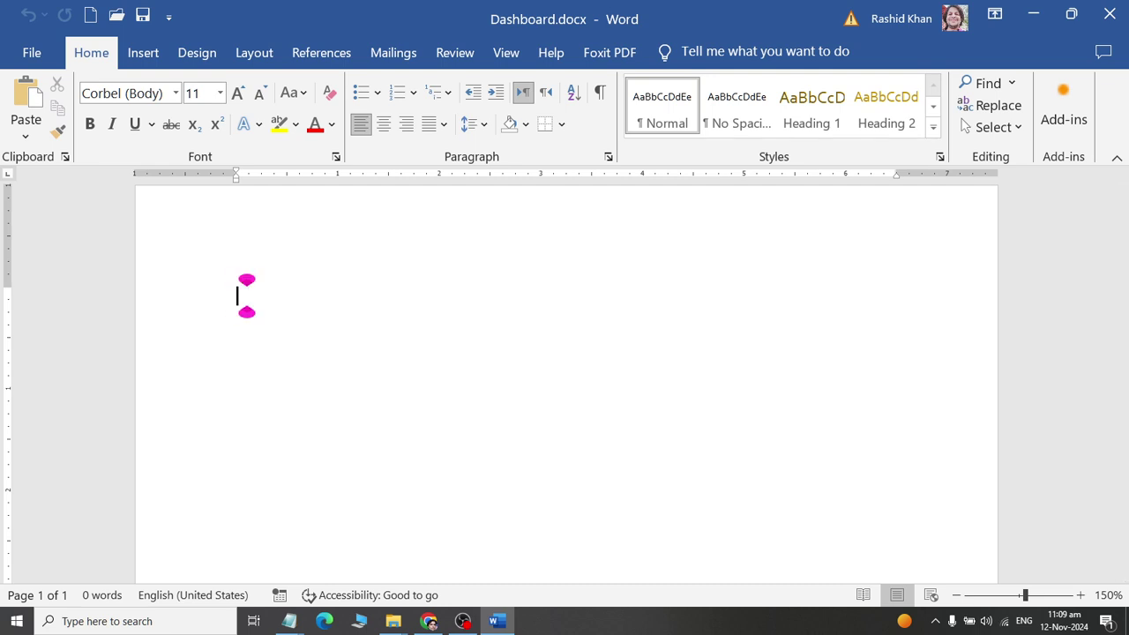
{"action": "type", "text": "DASHBOA"}
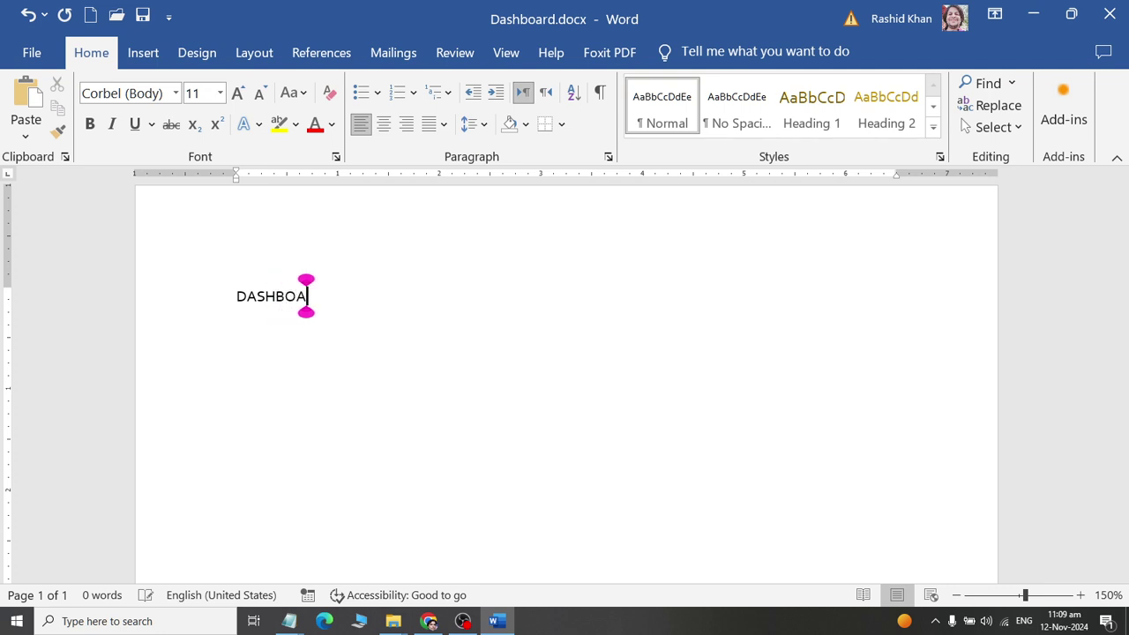
{"action": "type", "text": "RD"}
{"action": "double_click", "coordinate": [200, 302]}
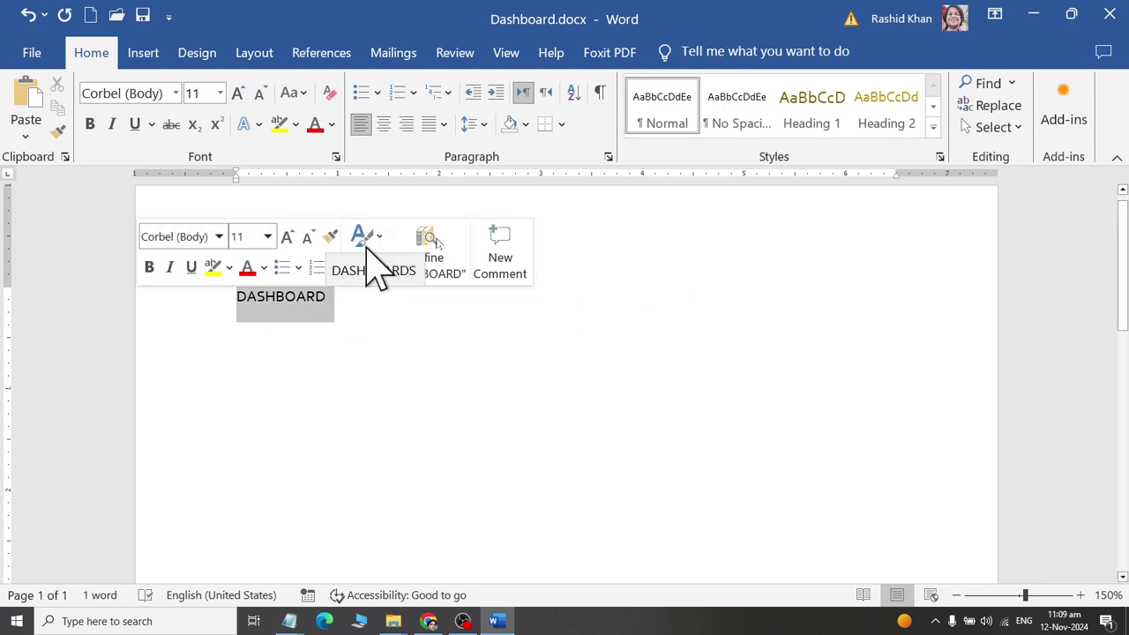
{"action": "left_click", "coordinate": [932, 128]}
{"action": "left_click", "coordinate": [784, 158]}
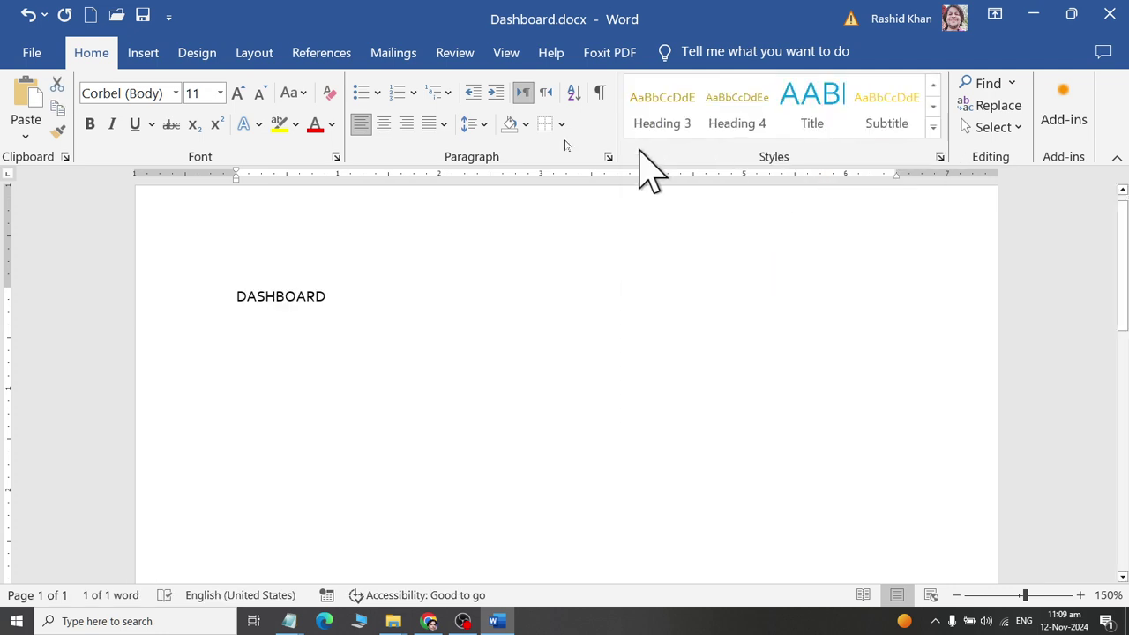
{"action": "left_click", "coordinate": [379, 125]}
Add an empty Normal-style line beneath the title, keeping DASHBOARD centred.
{"action": "left_click", "coordinate": [802, 358]}
{"action": "key", "text": "Return"}
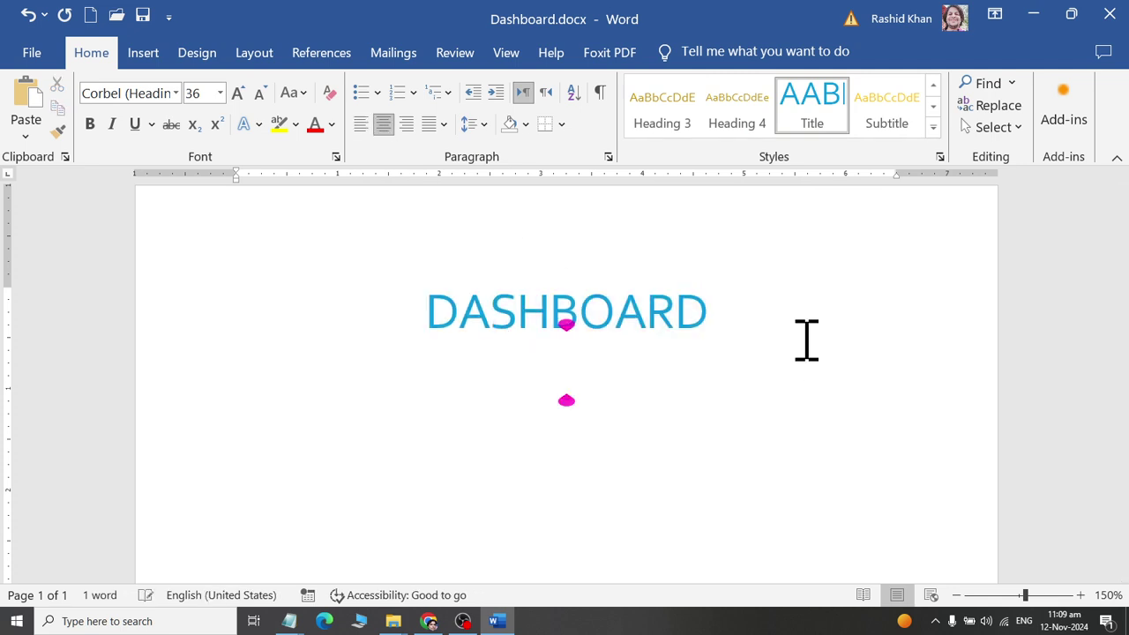
{"action": "left_click", "coordinate": [361, 124]}
{"action": "left_click", "coordinate": [932, 126]}
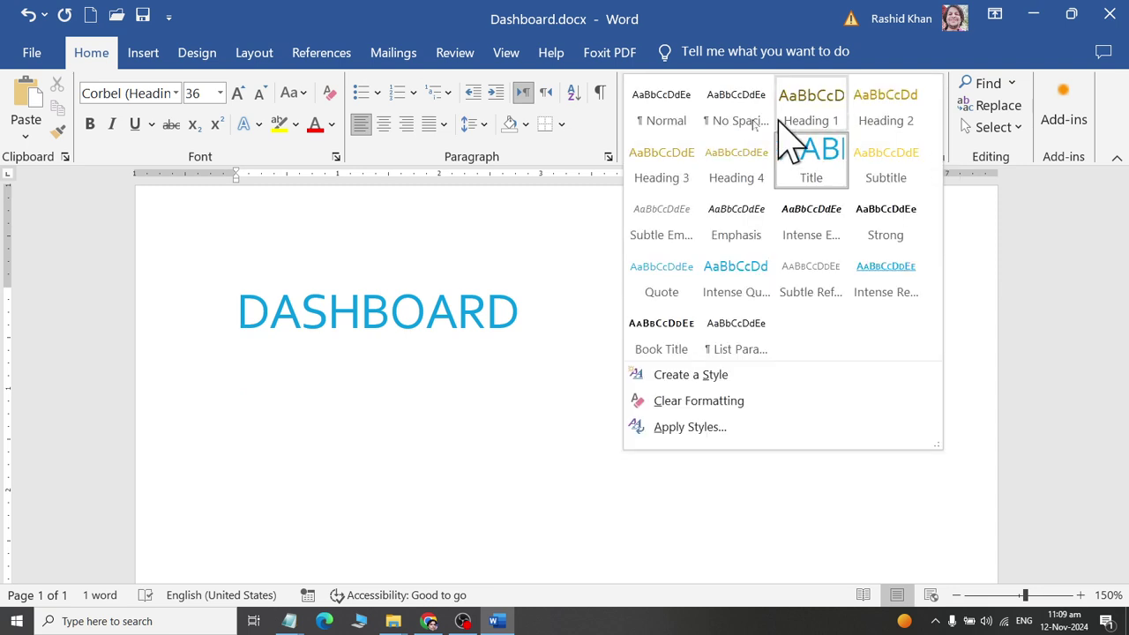
{"action": "left_click", "coordinate": [664, 113]}
{"action": "key", "text": "ctrl+z"}
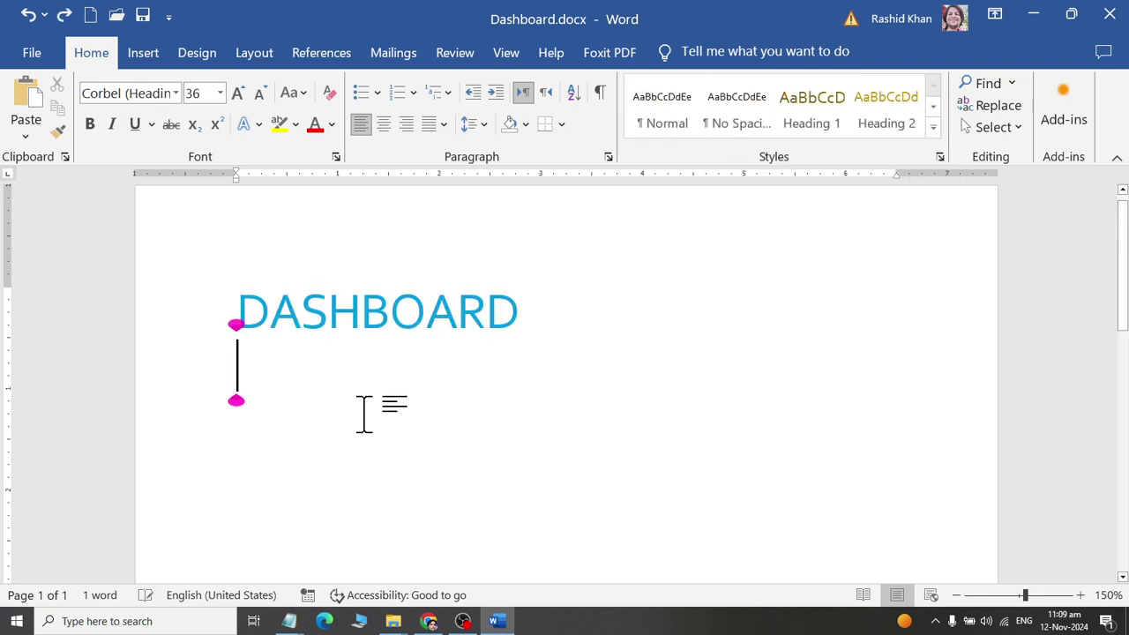
{"action": "left_click", "coordinate": [235, 401]}
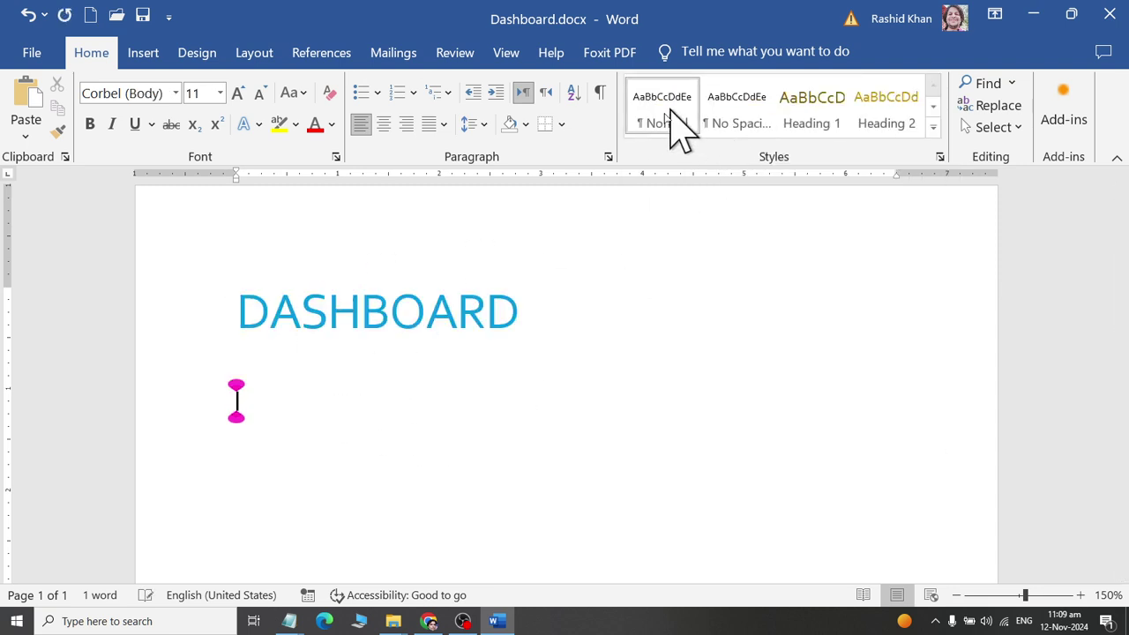
{"action": "left_click", "coordinate": [420, 313]}
{"action": "left_click", "coordinate": [384, 124]}
{"action": "left_click", "coordinate": [285, 396]}
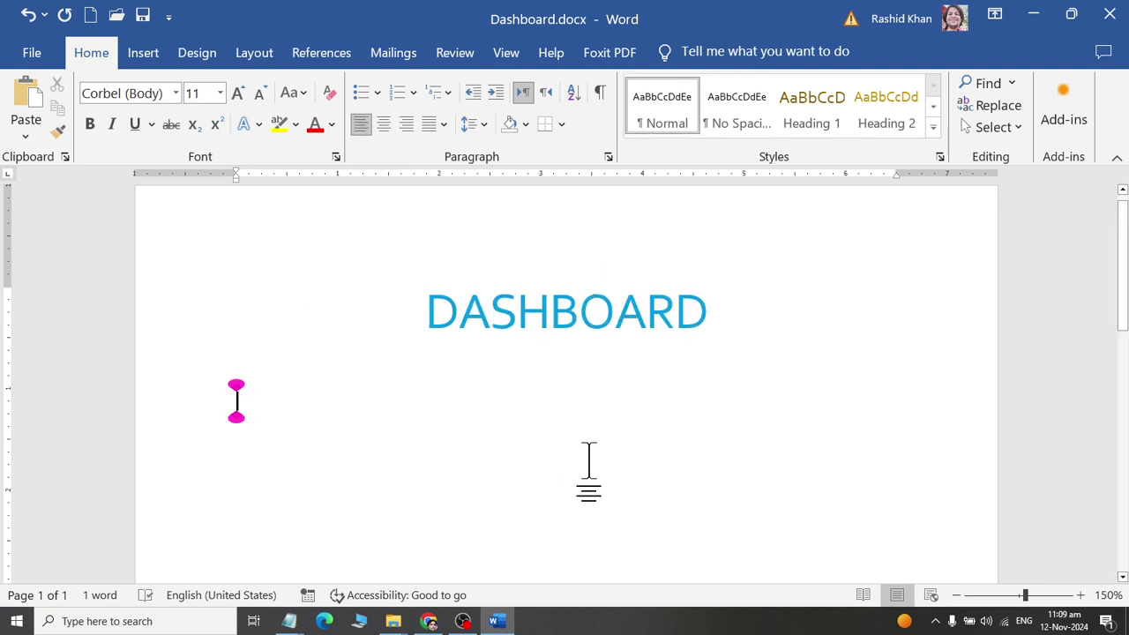
Open Insert > Object on the Create from File tab and browse for a file.
{"action": "left_click", "coordinate": [146, 54]}
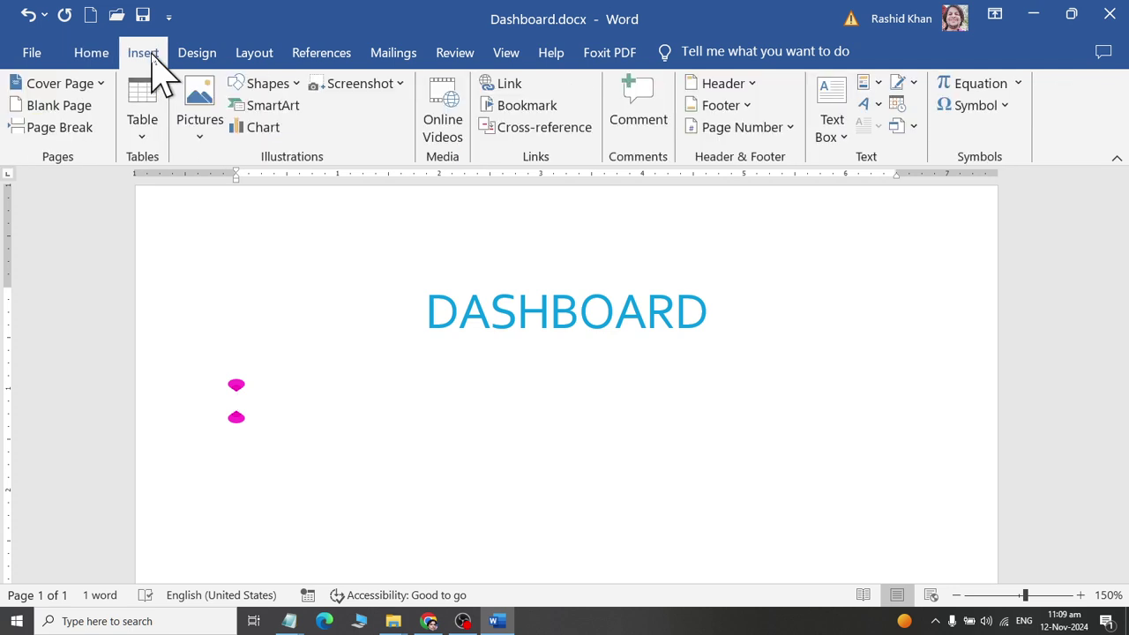
{"action": "left_click", "coordinate": [915, 128]}
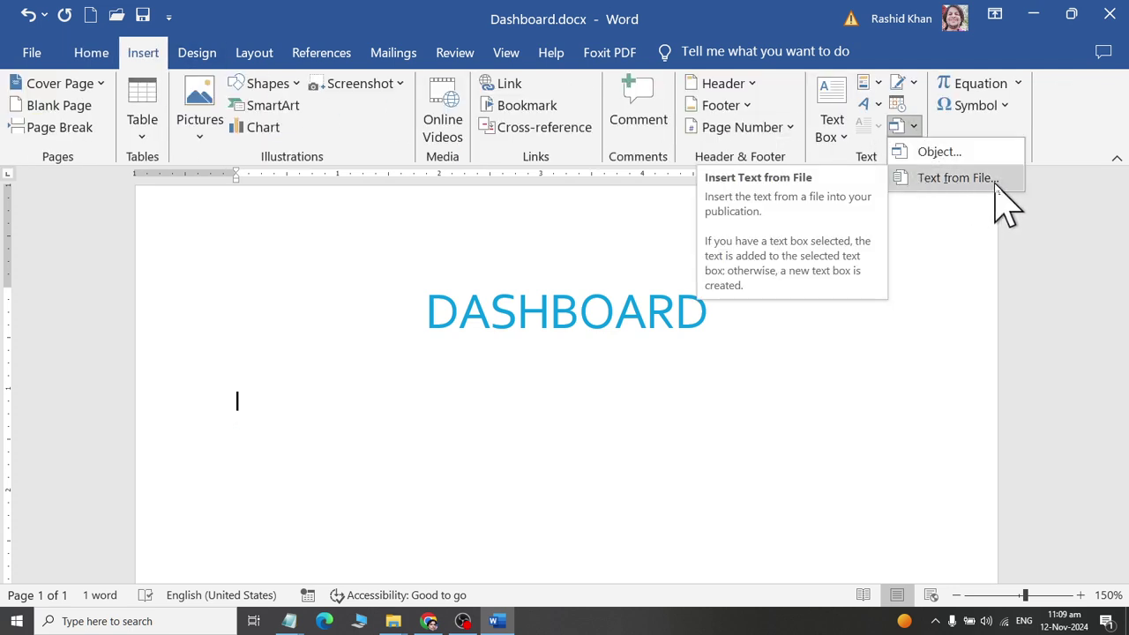
{"action": "left_click", "coordinate": [995, 152]}
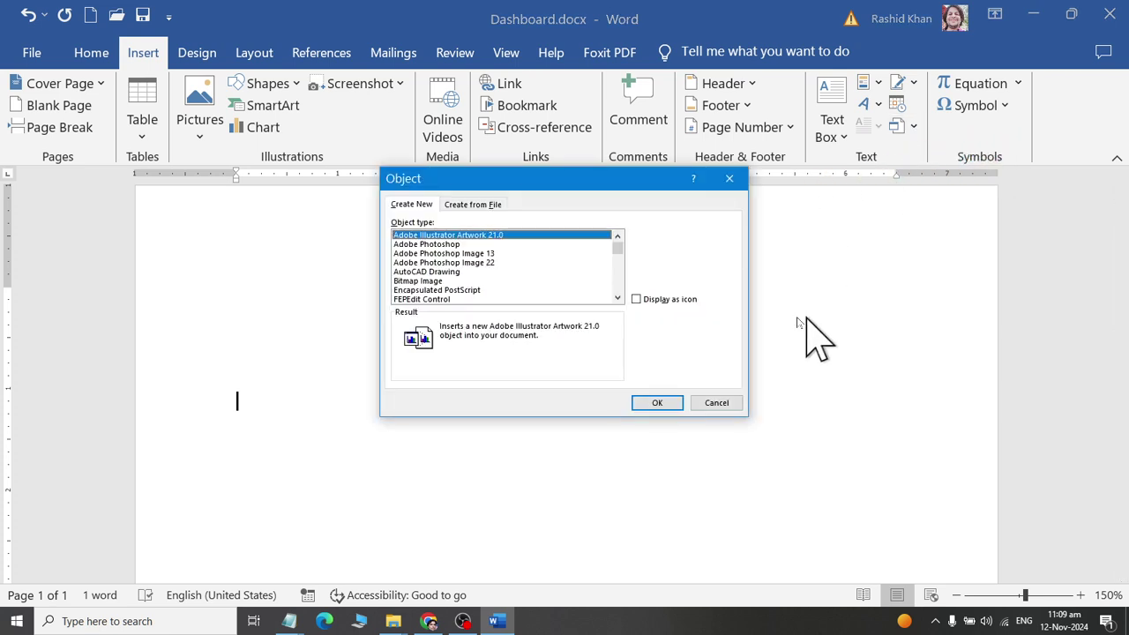
{"action": "left_click", "coordinate": [469, 208]}
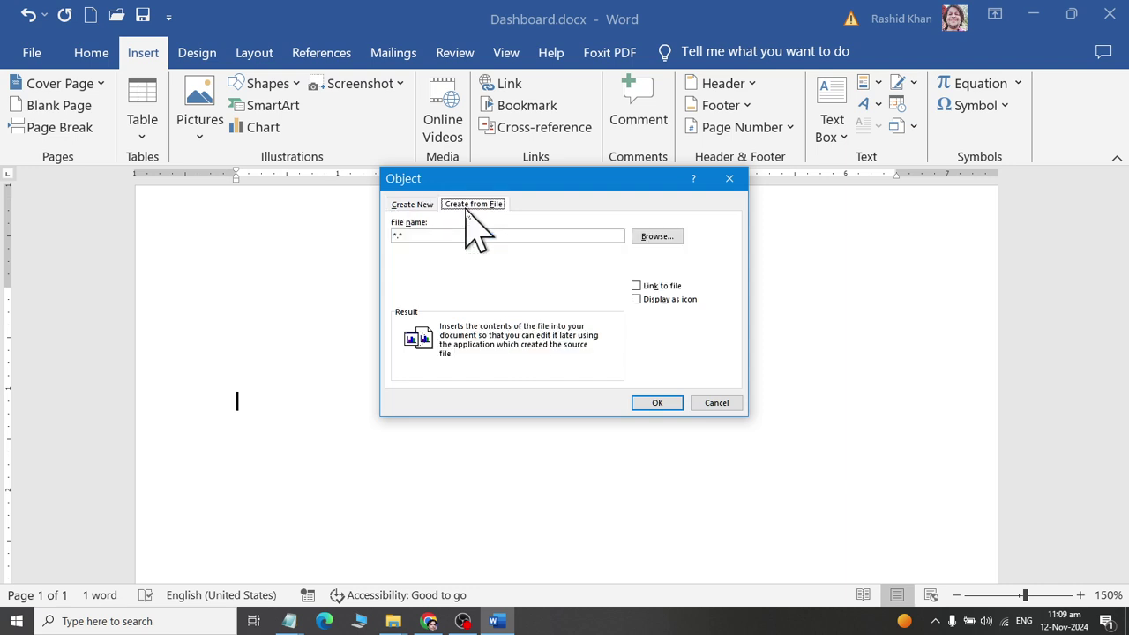
{"action": "left_click", "coordinate": [657, 239]}
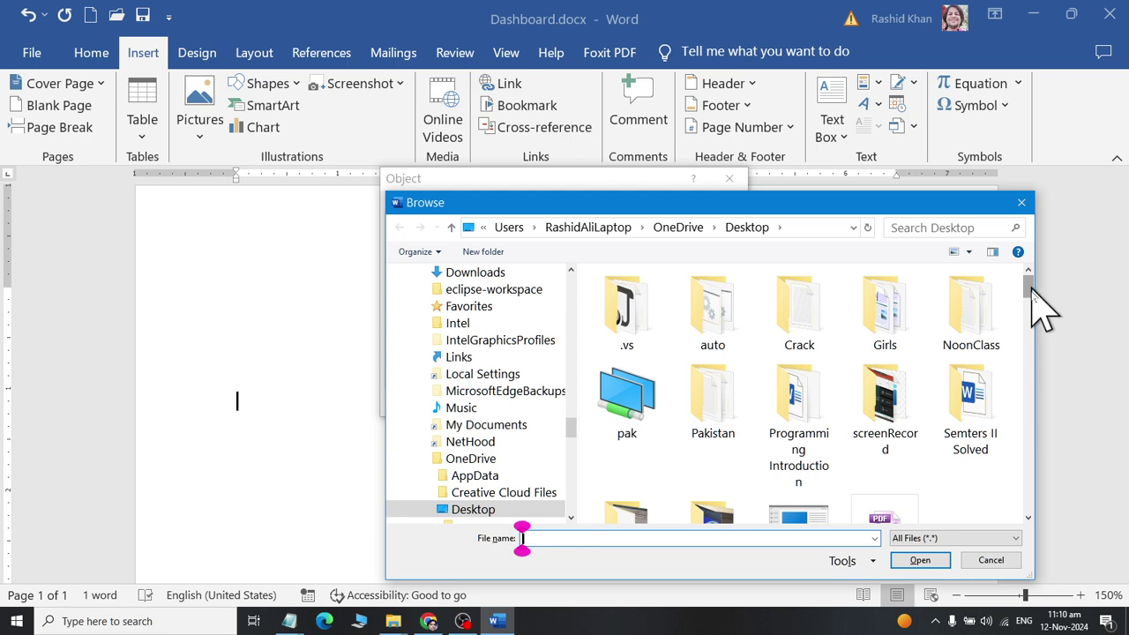
Search the folder pane, collapsing Desktop and opening Downloads.
{"action": "mouse_move", "coordinate": [1032, 295]}
{"action": "left_mouse_down"}
{"action": "mouse_move", "coordinate": [1036, 304]}
{"action": "mouse_move", "coordinate": [912, 315]}
{"action": "left_mouse_up"}
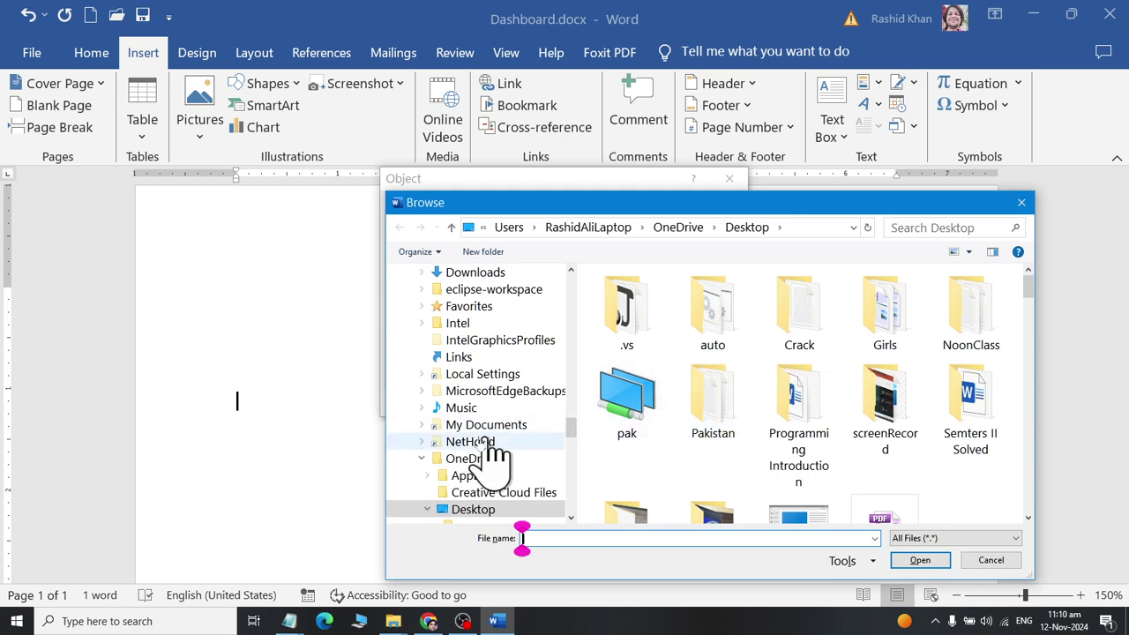
{"action": "scroll", "coordinate": [461, 463], "scroll_direction": "down", "scroll_amount": 2}
{"action": "scroll", "coordinate": [462, 474], "scroll_direction": "down", "scroll_amount": 4}
{"action": "scroll", "coordinate": [479, 424], "scroll_direction": "up", "scroll_amount": 2}
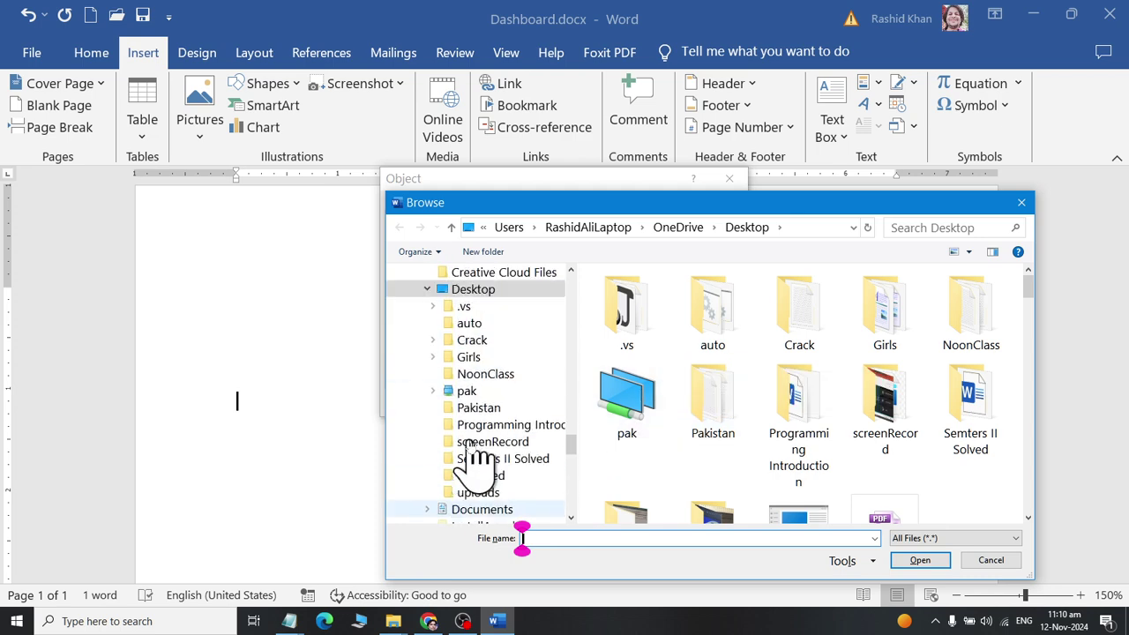
{"action": "scroll", "coordinate": [479, 459], "scroll_direction": "up", "scroll_amount": 2}
{"action": "left_click", "coordinate": [428, 391]}
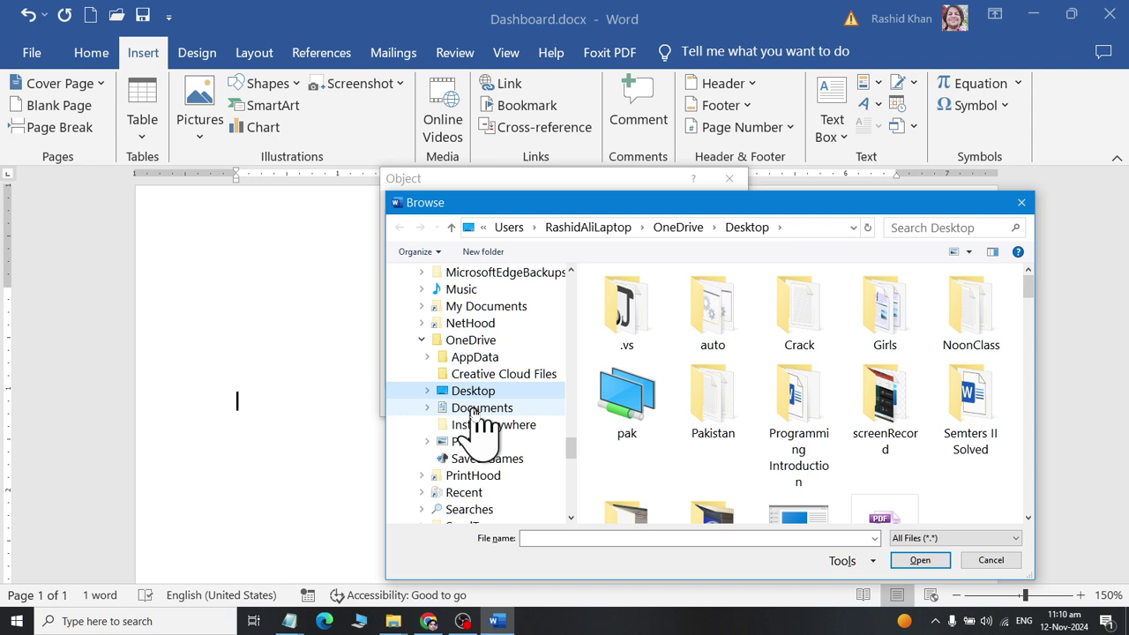
{"action": "scroll", "coordinate": [477, 423], "scroll_direction": "up", "scroll_amount": 2}
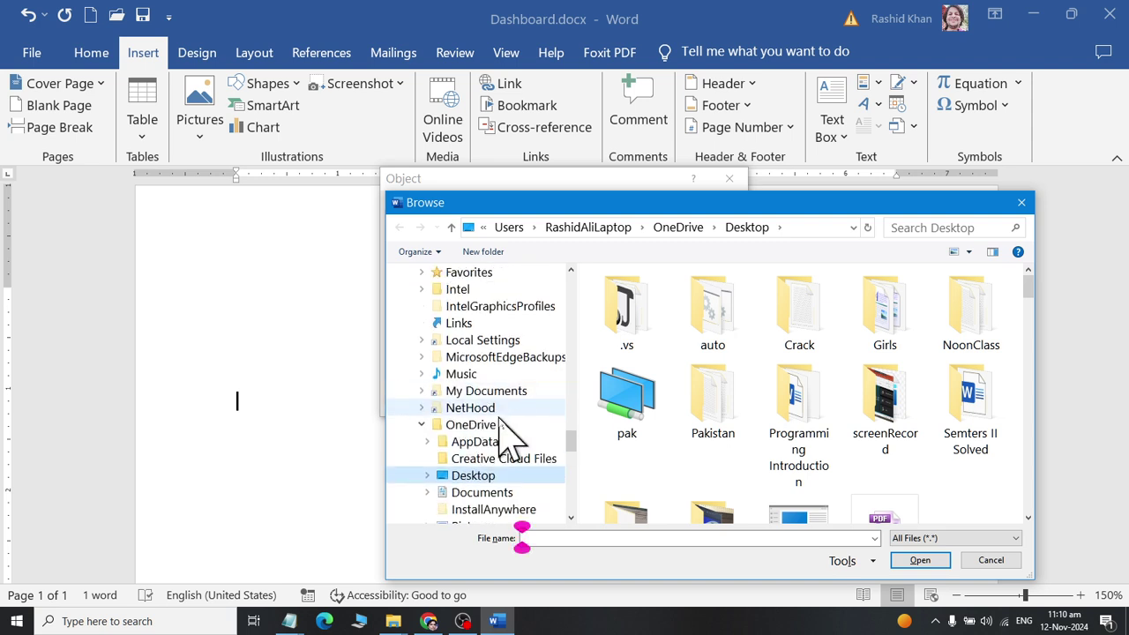
{"action": "scroll", "coordinate": [503, 468], "scroll_direction": "up", "scroll_amount": 2}
{"action": "scroll", "coordinate": [503, 476], "scroll_direction": "up", "scroll_amount": 2}
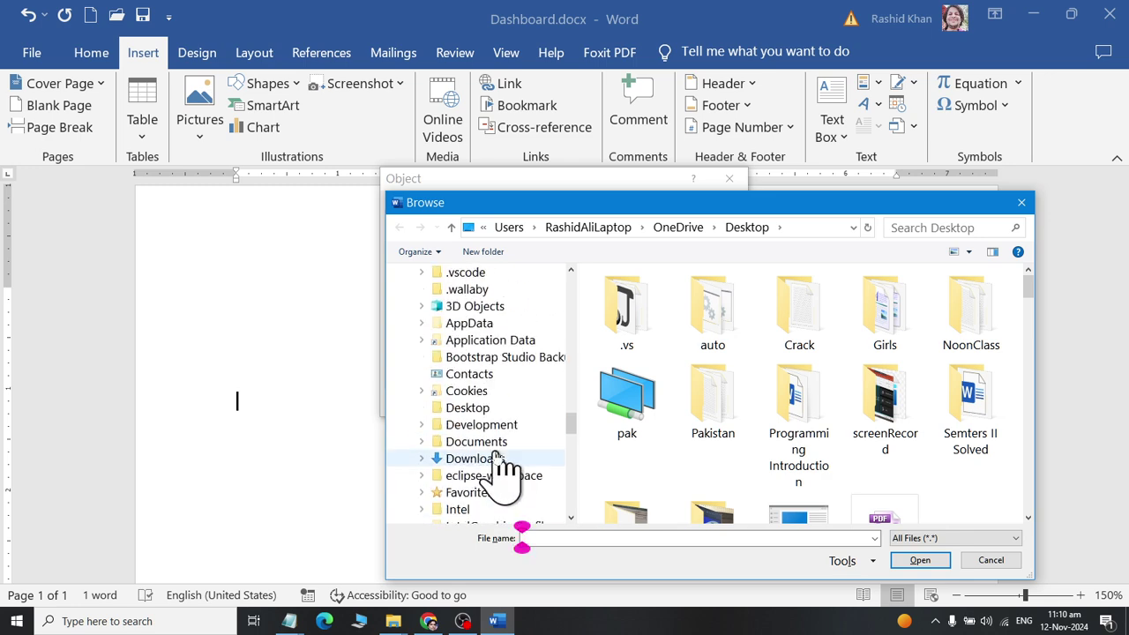
{"action": "left_click", "coordinate": [500, 441]}
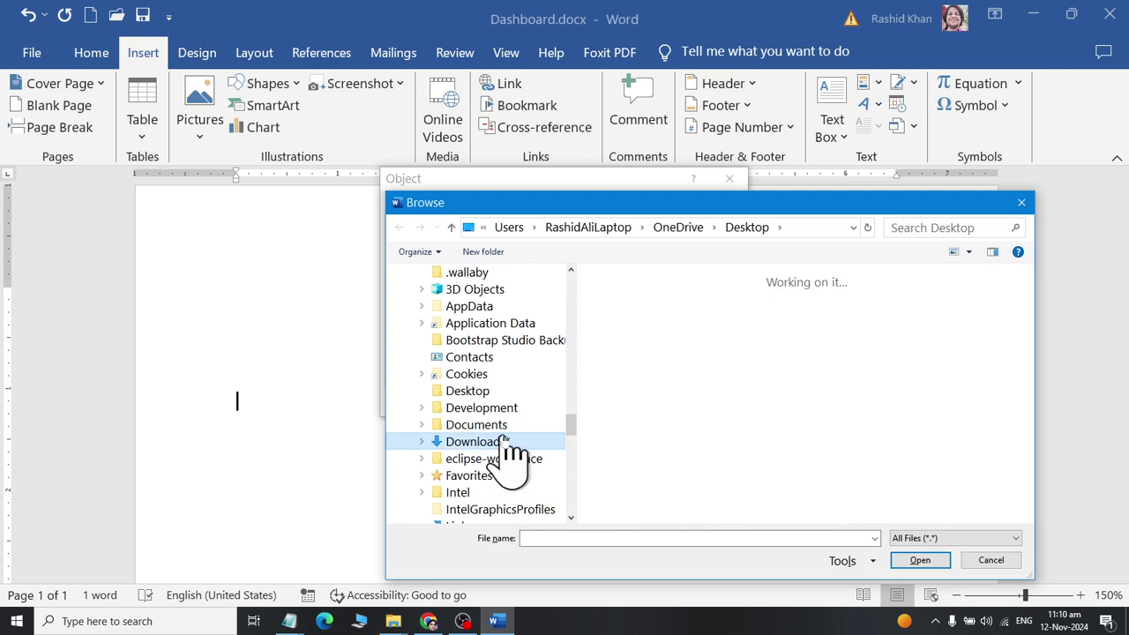
Open the Documents folder, then its Word_Files subfolder.
{"action": "scroll", "coordinate": [525, 389], "scroll_direction": "up", "scroll_amount": 2}
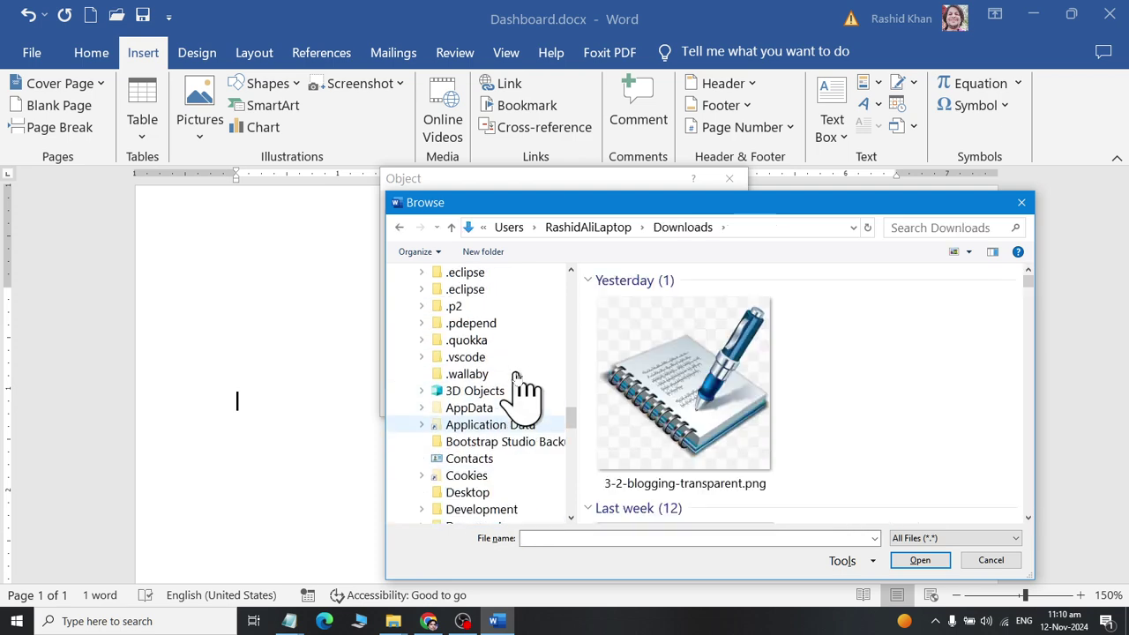
{"action": "scroll", "coordinate": [525, 335], "scroll_direction": "up", "scroll_amount": 4}
{"action": "scroll", "coordinate": [525, 336], "scroll_direction": "up", "scroll_amount": 4}
{"action": "scroll", "coordinate": [525, 371], "scroll_direction": "up", "scroll_amount": 4}
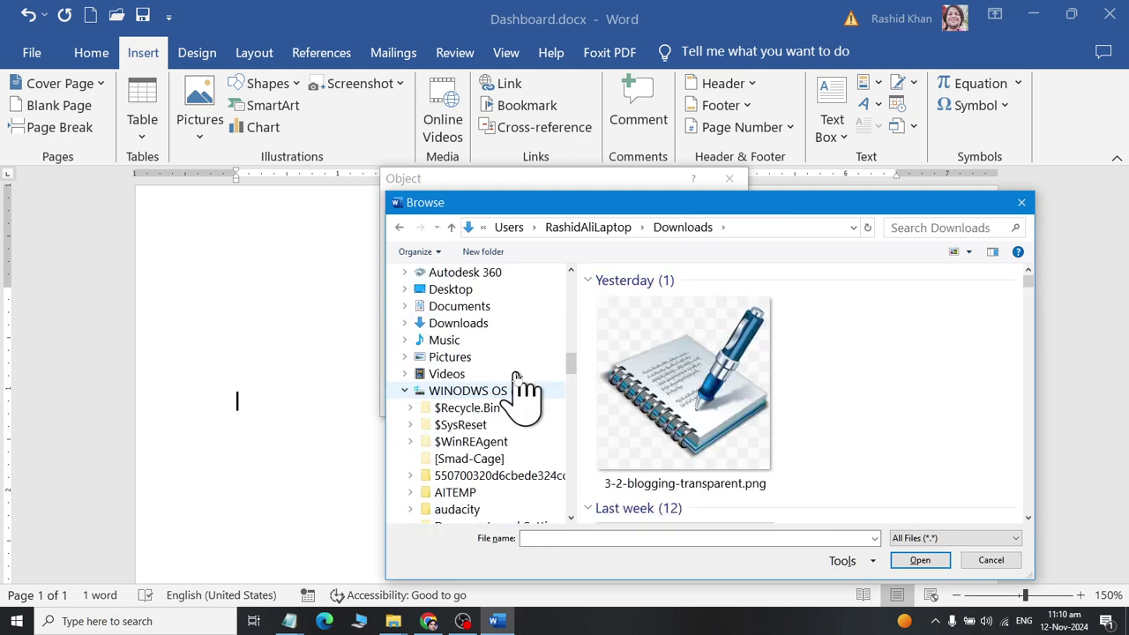
{"action": "left_click", "coordinate": [479, 289]}
{"action": "left_click", "coordinate": [470, 306]}
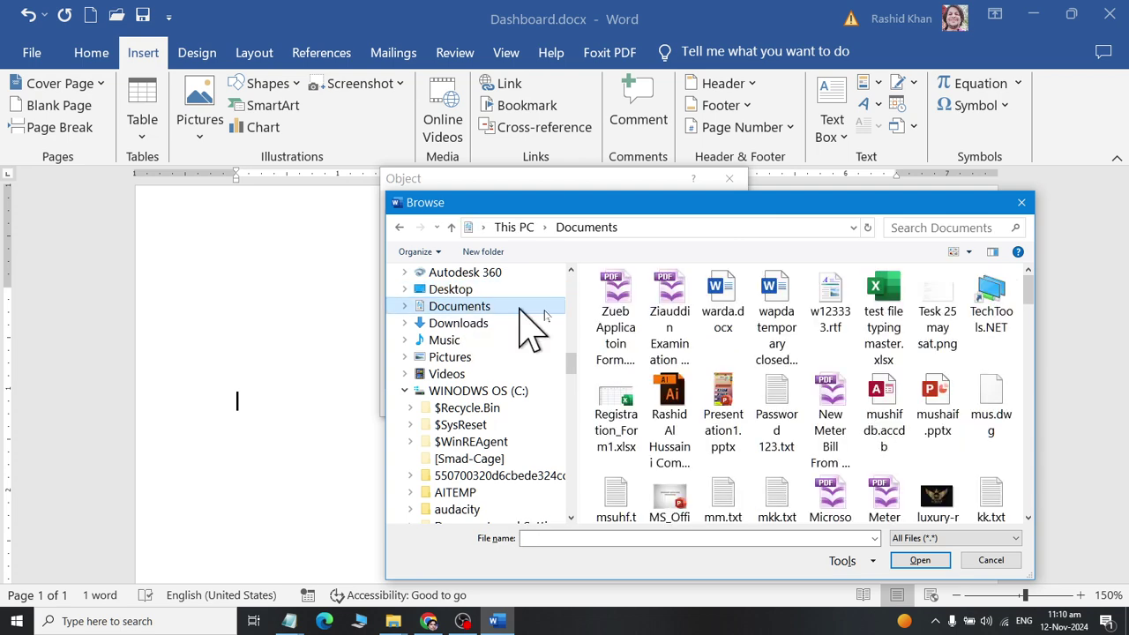
{"action": "left_click", "coordinate": [670, 322]}
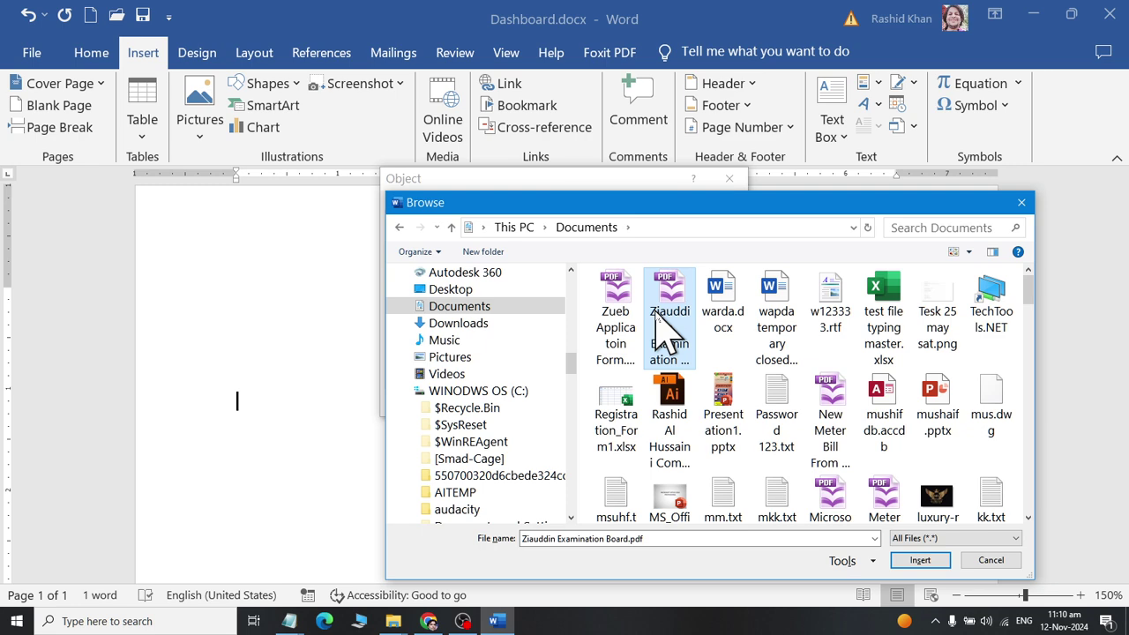
{"action": "key", "text": "w"}
{"action": "key", "text": "o"}
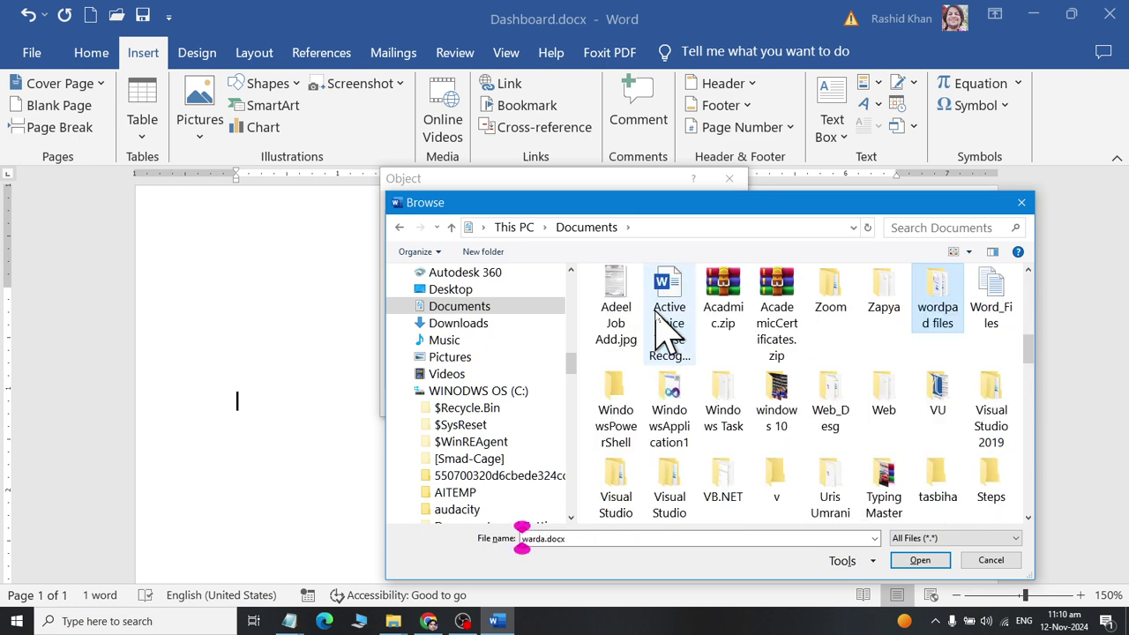
{"action": "key", "text": "Right"}
{"action": "key", "text": "Return"}
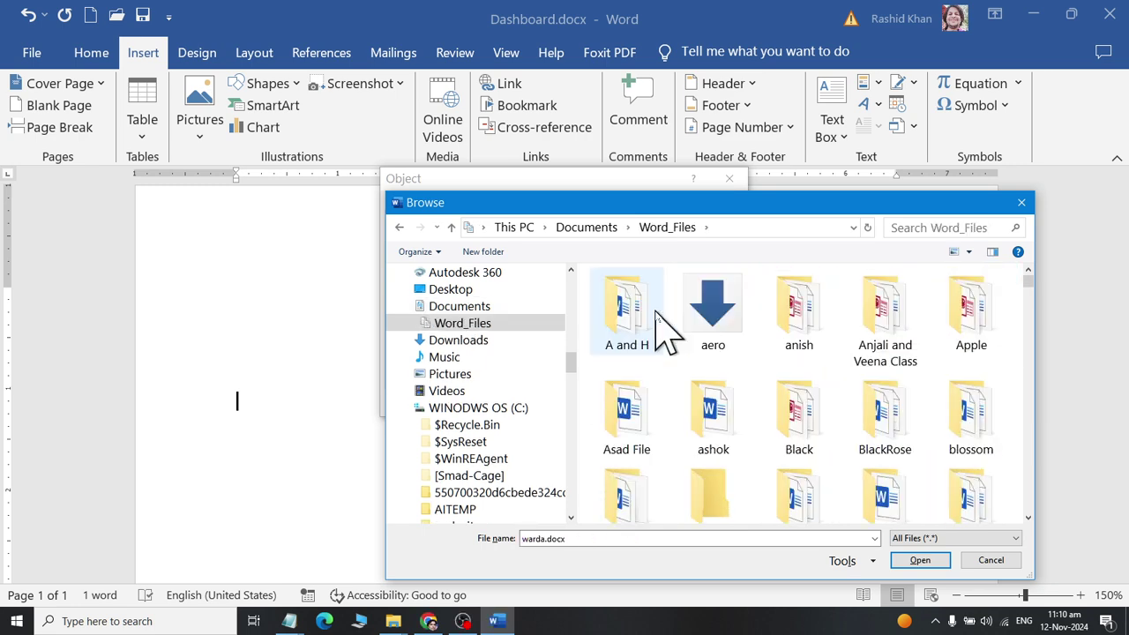
Select Admission Form.docx in Word_Files and insert it as the object file.
{"action": "scroll", "coordinate": [794, 360], "scroll_direction": "down", "scroll_amount": 3}
{"action": "scroll", "coordinate": [815, 360], "scroll_direction": "down", "scroll_amount": 2}
{"action": "scroll", "coordinate": [821, 375], "scroll_direction": "down", "scroll_amount": 3}
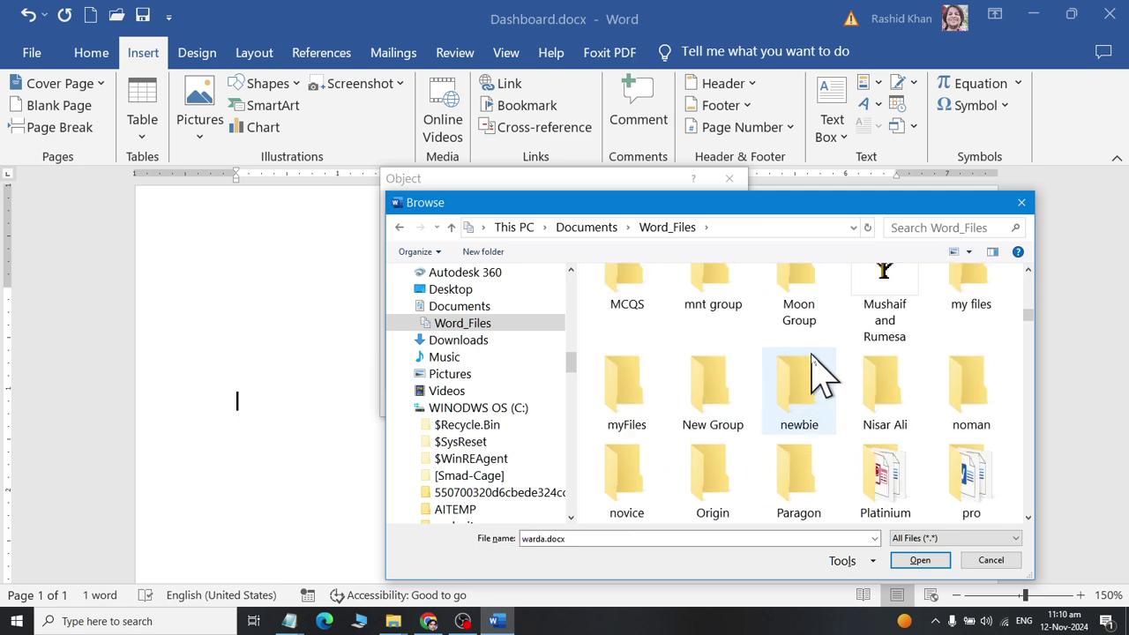
{"action": "scroll", "coordinate": [821, 375], "scroll_direction": "down", "scroll_amount": 3}
{"action": "scroll", "coordinate": [821, 375], "scroll_direction": "down", "scroll_amount": 3}
{"action": "scroll", "coordinate": [821, 375], "scroll_direction": "down", "scroll_amount": 3}
{"action": "scroll", "coordinate": [820, 375], "scroll_direction": "down", "scroll_amount": 3}
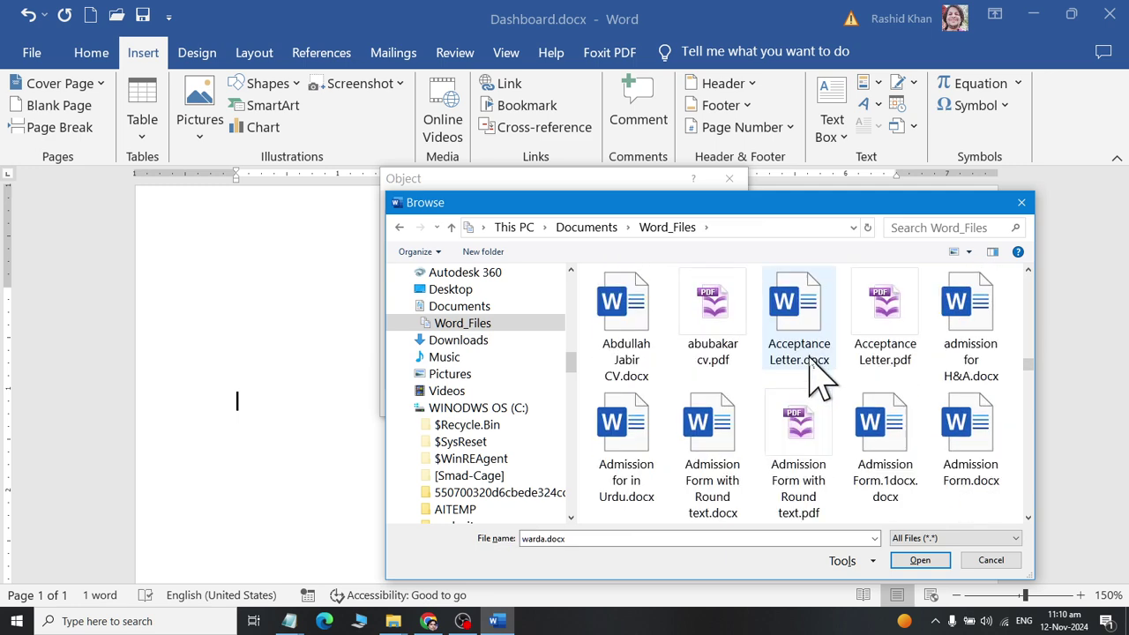
{"action": "scroll", "coordinate": [820, 379], "scroll_direction": "down", "scroll_amount": 1}
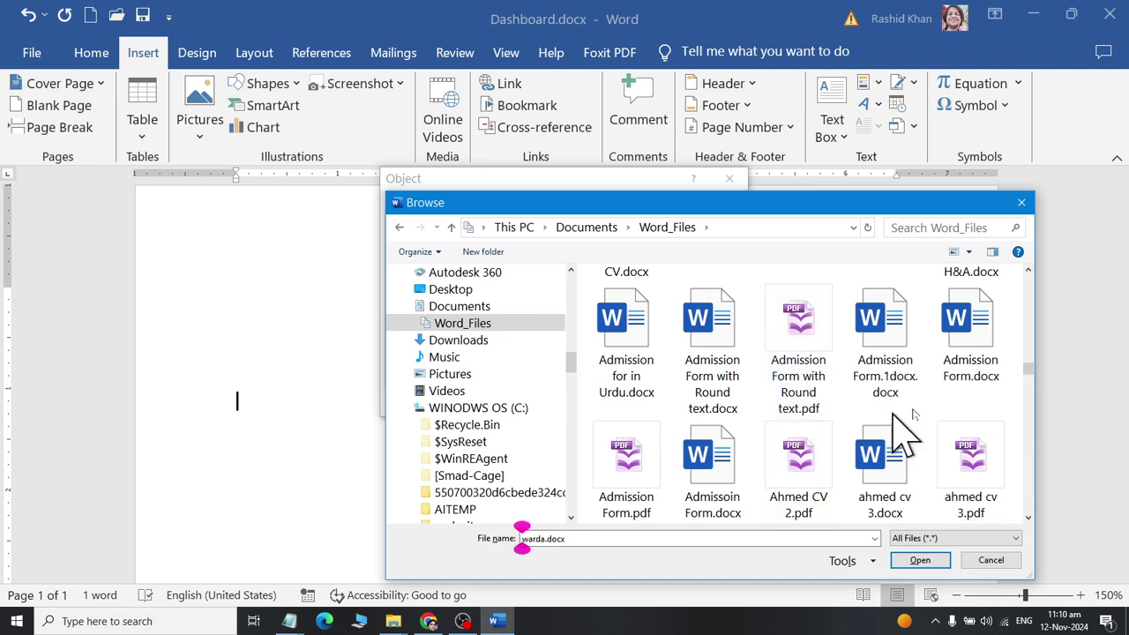
{"action": "left_click", "coordinate": [951, 357]}
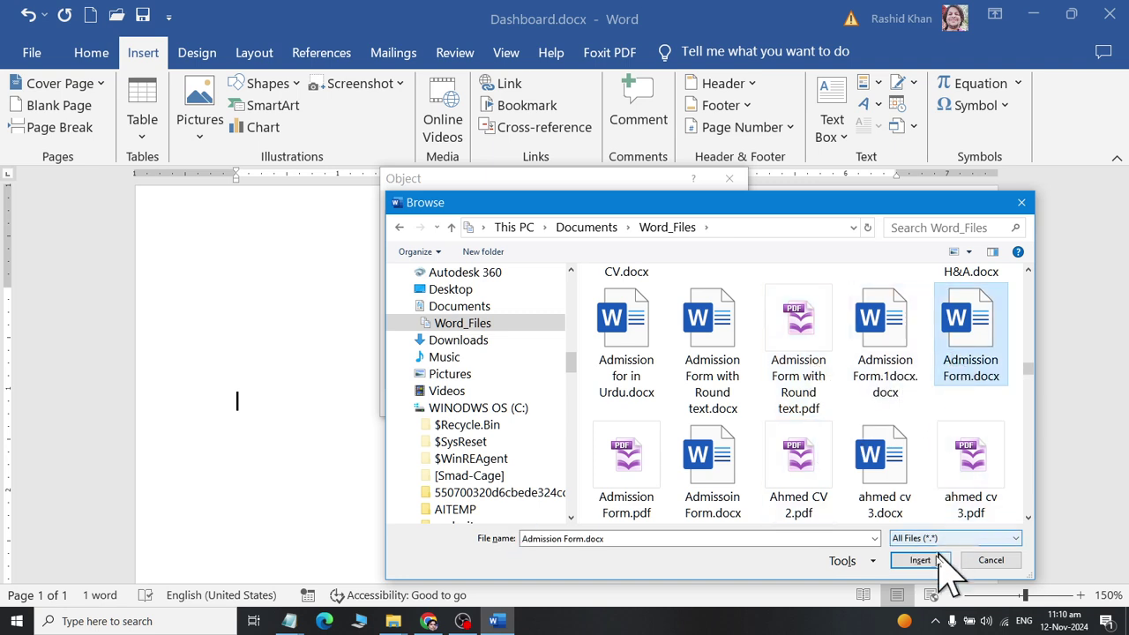
{"action": "left_click", "coordinate": [920, 561]}
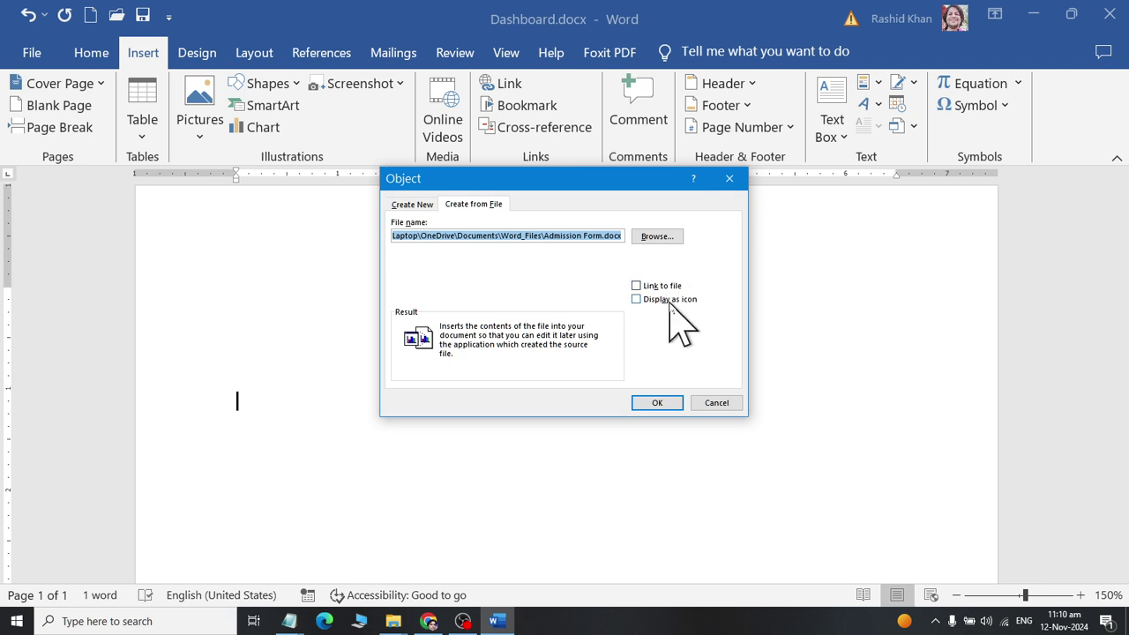
Embed Admission Form.docx with Display as icon and place the caret beside the icon.
{"action": "left_click", "coordinate": [671, 300]}
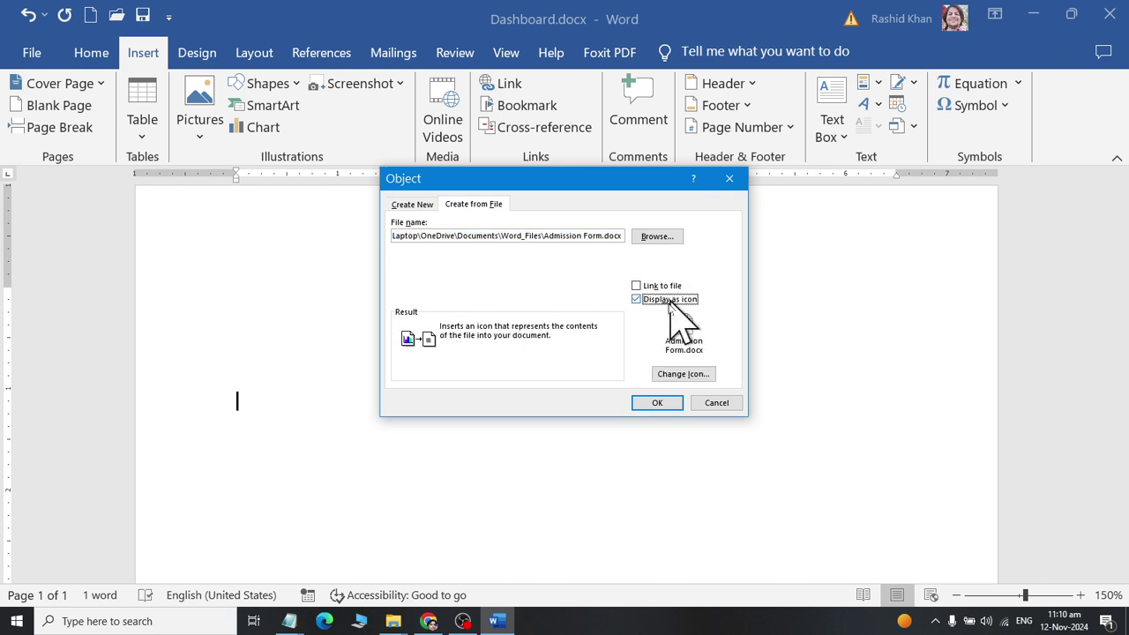
{"action": "left_click", "coordinate": [653, 404]}
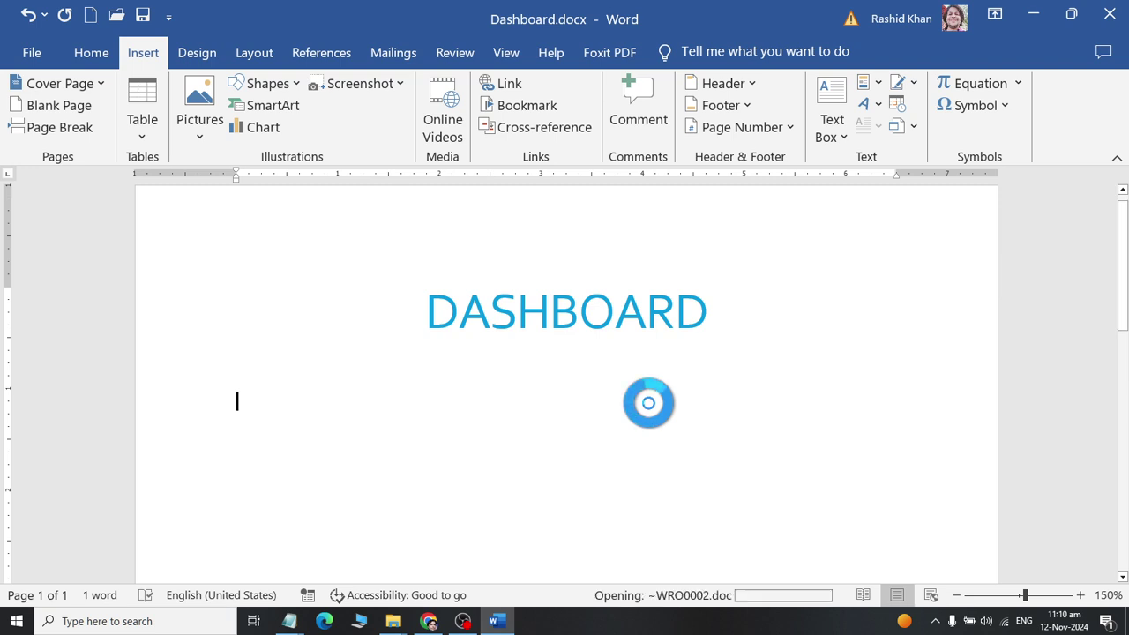
{"action": "mouse_move", "coordinate": [647, 403]}
{"action": "left_mouse_down"}
{"action": "mouse_move", "coordinate": [635, 416]}
{"action": "mouse_move", "coordinate": [336, 456]}
{"action": "mouse_move", "coordinate": [390, 512]}
{"action": "left_mouse_up"}
{"action": "left_click", "coordinate": [294, 468]}
{"action": "left_click", "coordinate": [397, 460]}
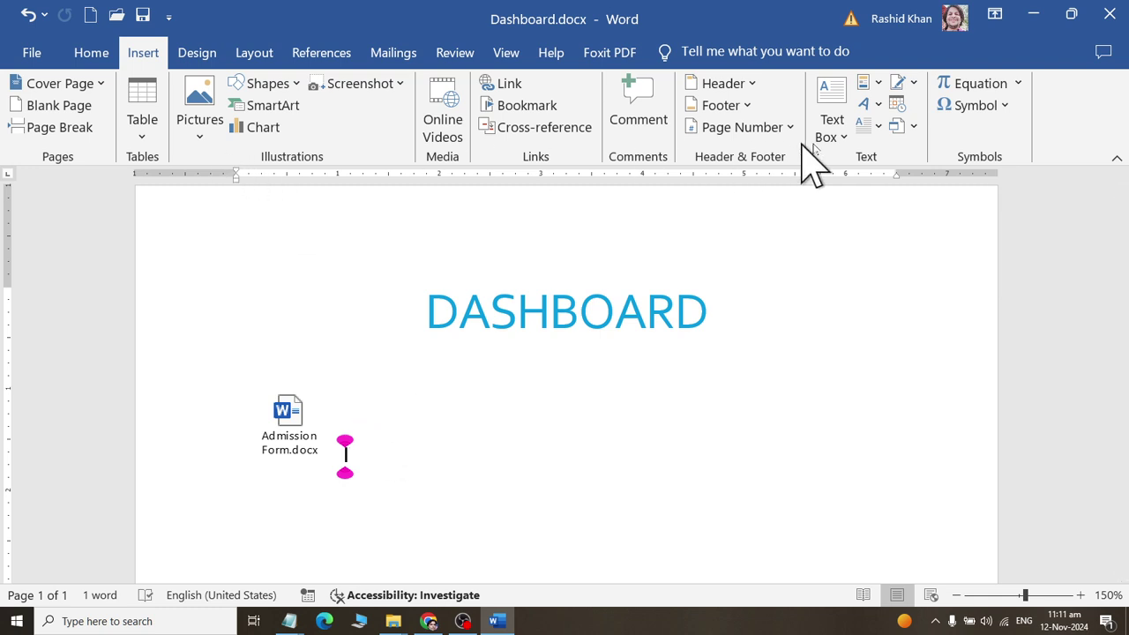
Start another Object insertion from file and open the Browse window.
{"action": "left_click", "coordinate": [916, 126]}
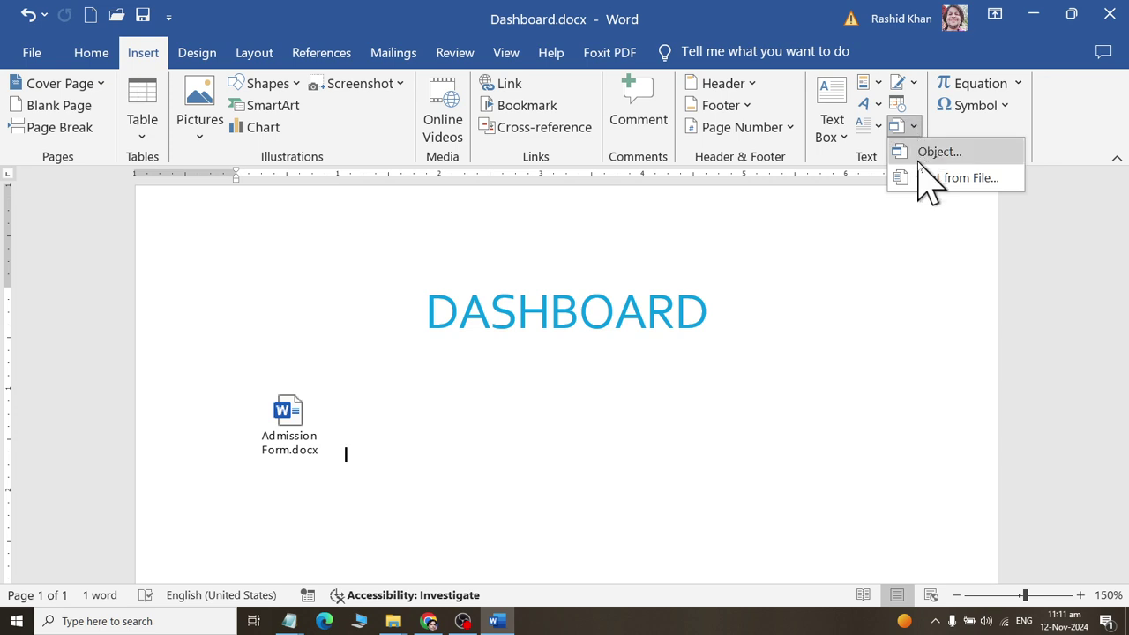
{"action": "left_click", "coordinate": [927, 153]}
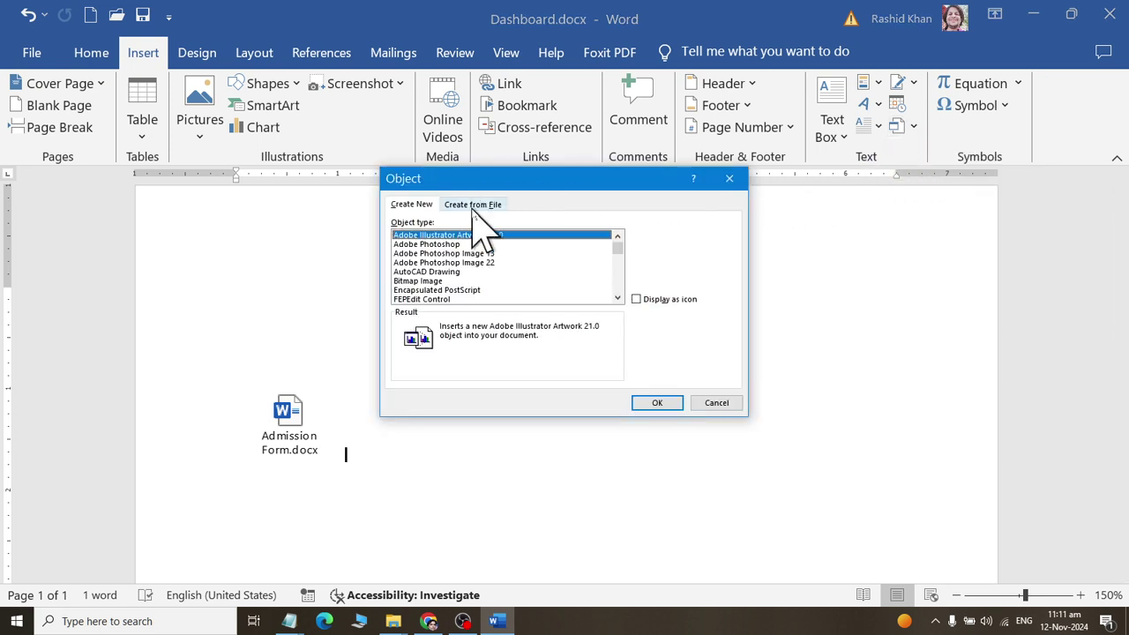
{"action": "left_click", "coordinate": [474, 206]}
{"action": "left_click", "coordinate": [672, 238]}
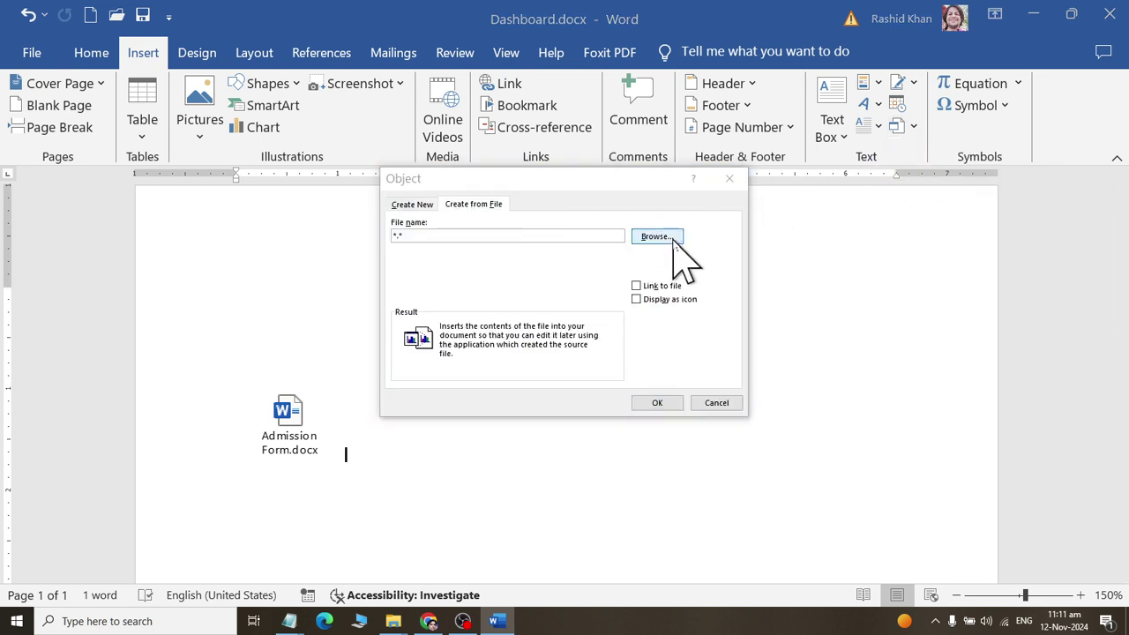
Navigate the folder pane to Documents > Word_Files.
{"action": "scroll", "coordinate": [1028, 482], "scroll_direction": "down", "scroll_amount": 3}
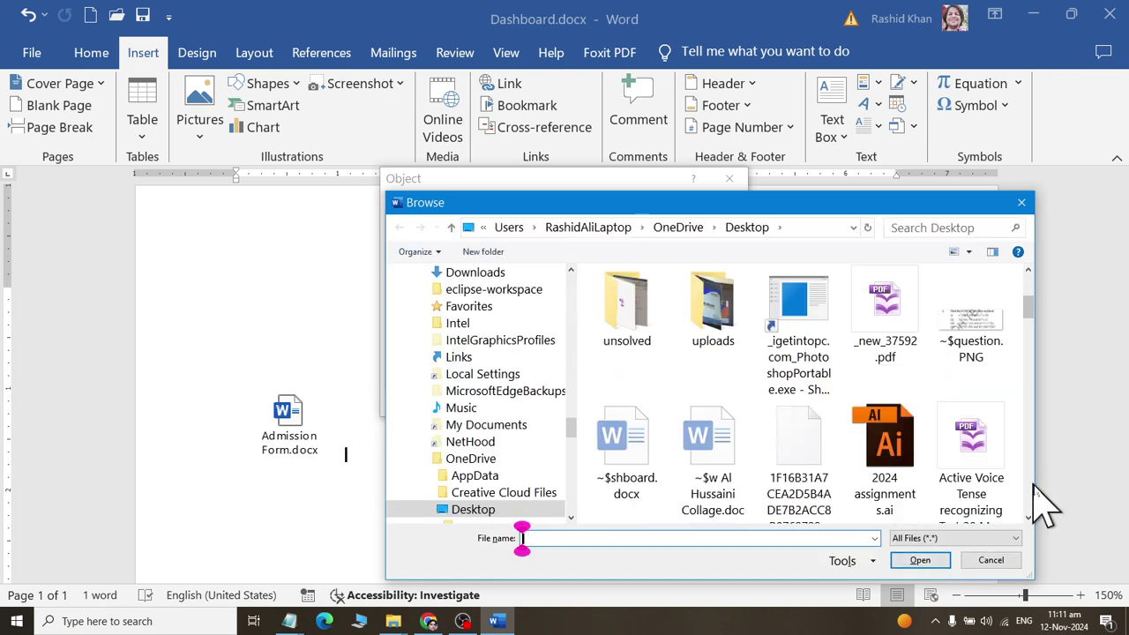
{"action": "scroll", "coordinate": [1030, 485], "scroll_direction": "down", "scroll_amount": 3}
{"action": "scroll", "coordinate": [1032, 488], "scroll_direction": "down", "scroll_amount": 3}
{"action": "scroll", "coordinate": [1036, 492], "scroll_direction": "down", "scroll_amount": 3}
{"action": "scroll", "coordinate": [1047, 512], "scroll_direction": "down", "scroll_amount": 3}
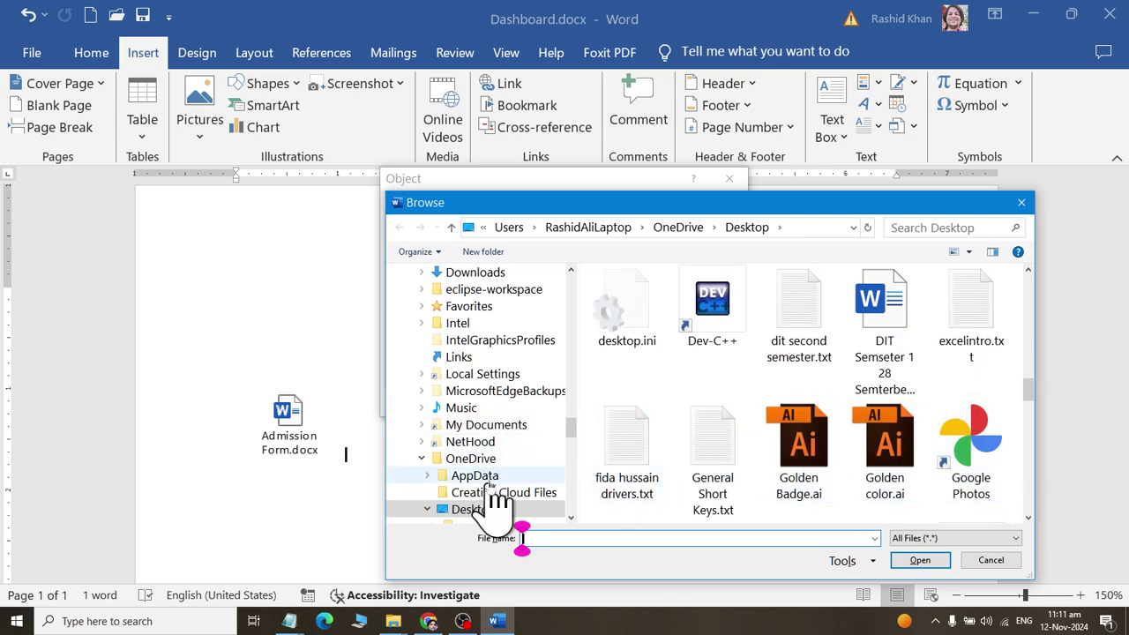
{"action": "scroll", "coordinate": [501, 399], "scroll_direction": "up", "scroll_amount": 2}
{"action": "scroll", "coordinate": [498, 393], "scroll_direction": "up", "scroll_amount": 2}
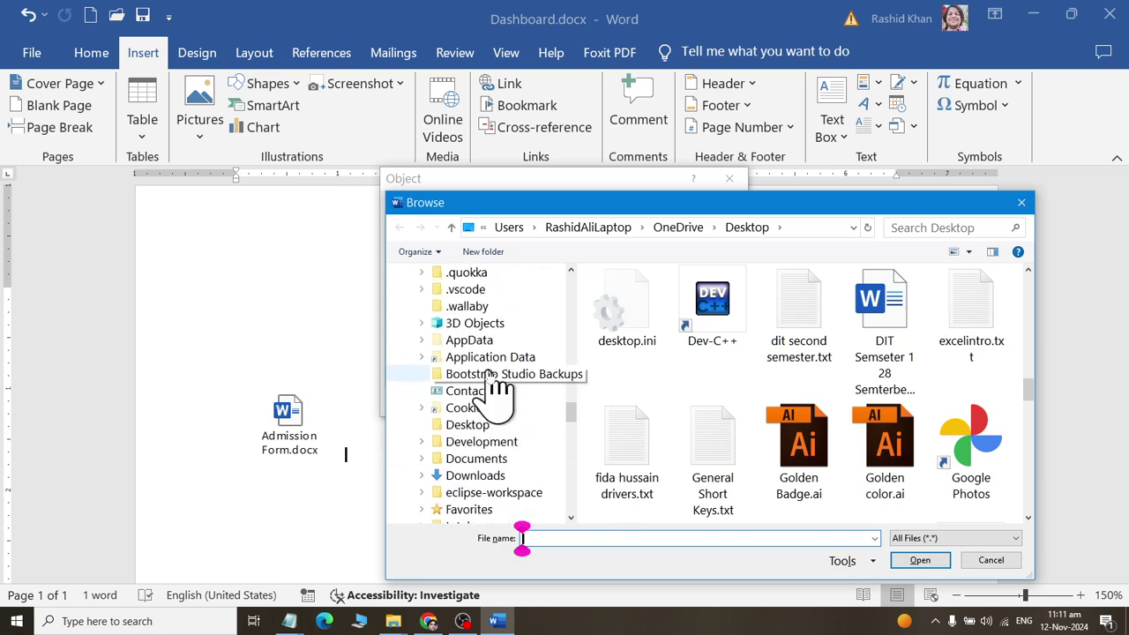
{"action": "scroll", "coordinate": [502, 379], "scroll_direction": "up", "scroll_amount": 1}
{"action": "scroll", "coordinate": [502, 366], "scroll_direction": "up", "scroll_amount": 3}
{"action": "scroll", "coordinate": [503, 363], "scroll_direction": "up", "scroll_amount": 2}
{"action": "scroll", "coordinate": [501, 366], "scroll_direction": "up", "scroll_amount": 3}
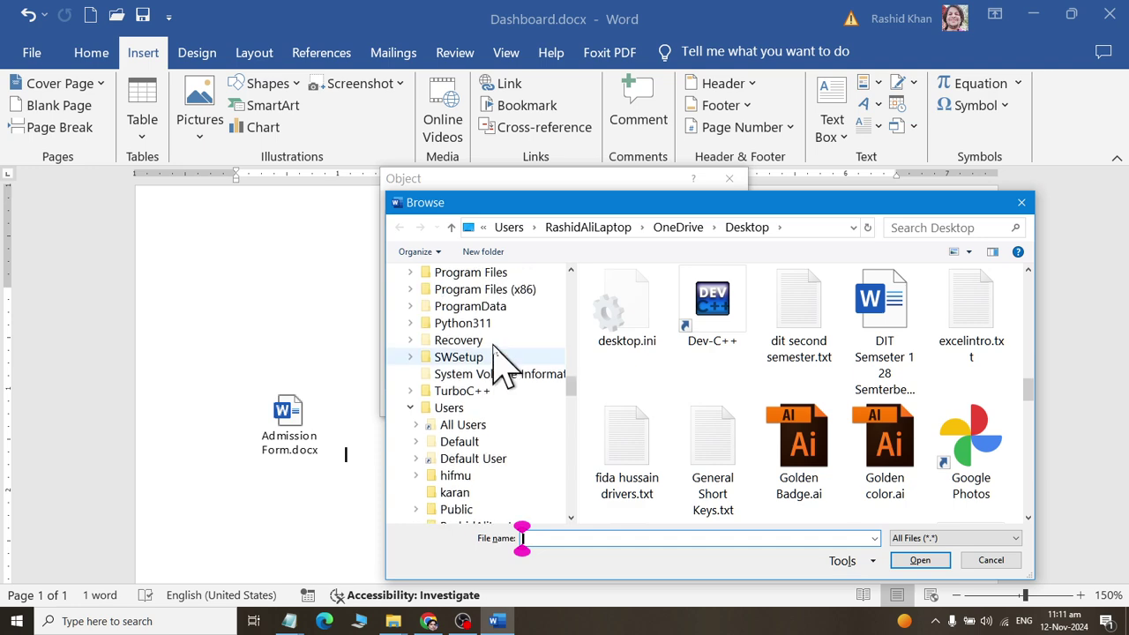
{"action": "scroll", "coordinate": [501, 366], "scroll_direction": "up", "scroll_amount": 2}
{"action": "scroll", "coordinate": [501, 366], "scroll_direction": "up", "scroll_amount": 2}
{"action": "scroll", "coordinate": [501, 366], "scroll_direction": "up", "scroll_amount": 2}
{"action": "scroll", "coordinate": [501, 362], "scroll_direction": "up", "scroll_amount": 2}
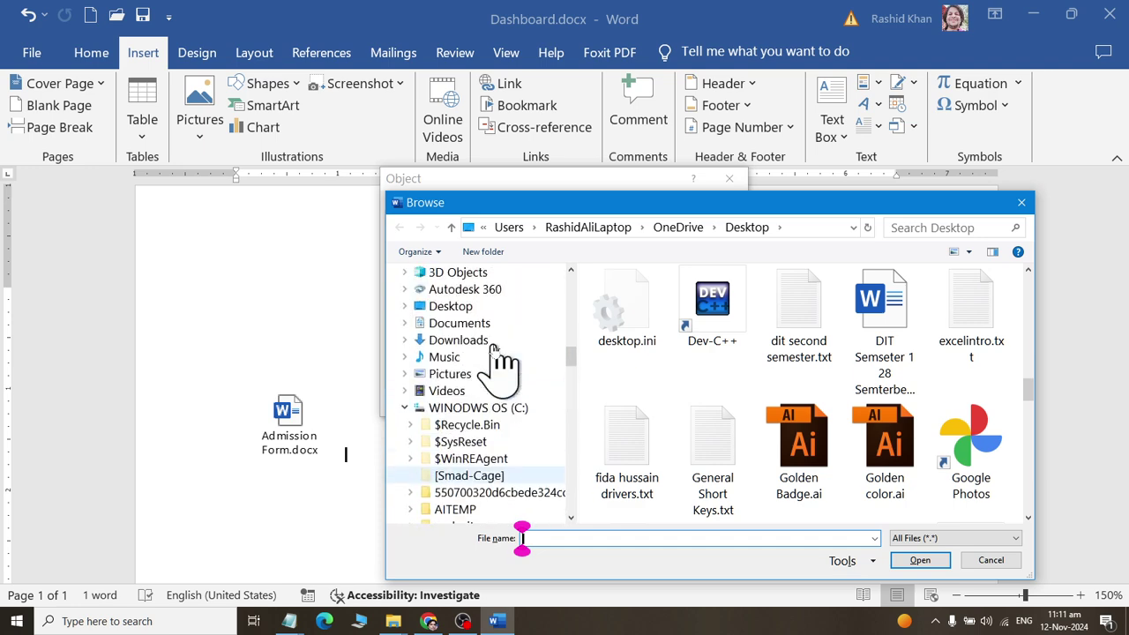
{"action": "left_click", "coordinate": [492, 325]}
{"action": "left_click", "coordinate": [706, 340]}
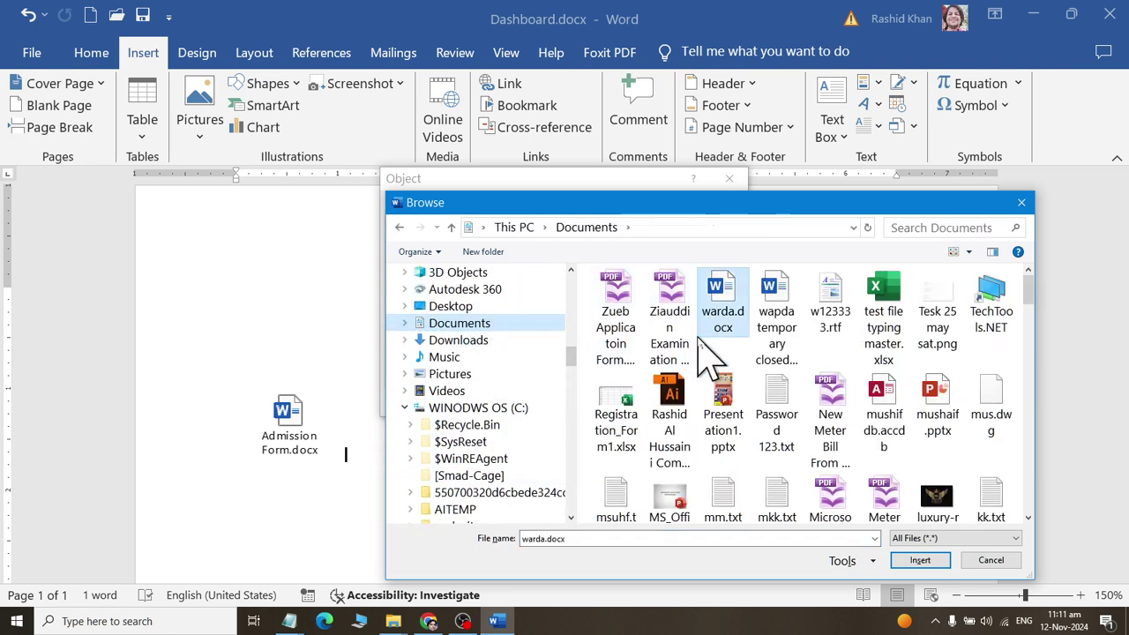
{"action": "key", "text": "w"}
{"action": "key", "text": "w"}
{"action": "key", "text": "o"}
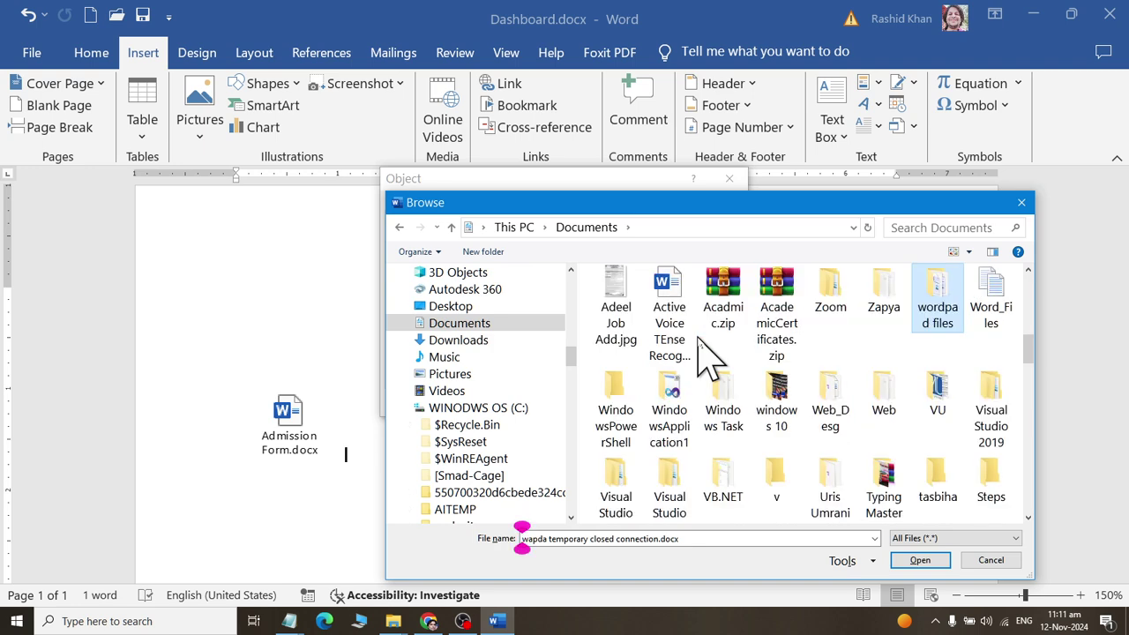
{"action": "key", "text": "Right"}
{"action": "key", "text": "Return"}
Select asjudCV.pdf and insert it as the file to embed.
{"action": "scroll", "coordinate": [769, 416], "scroll_direction": "down", "scroll_amount": 1}
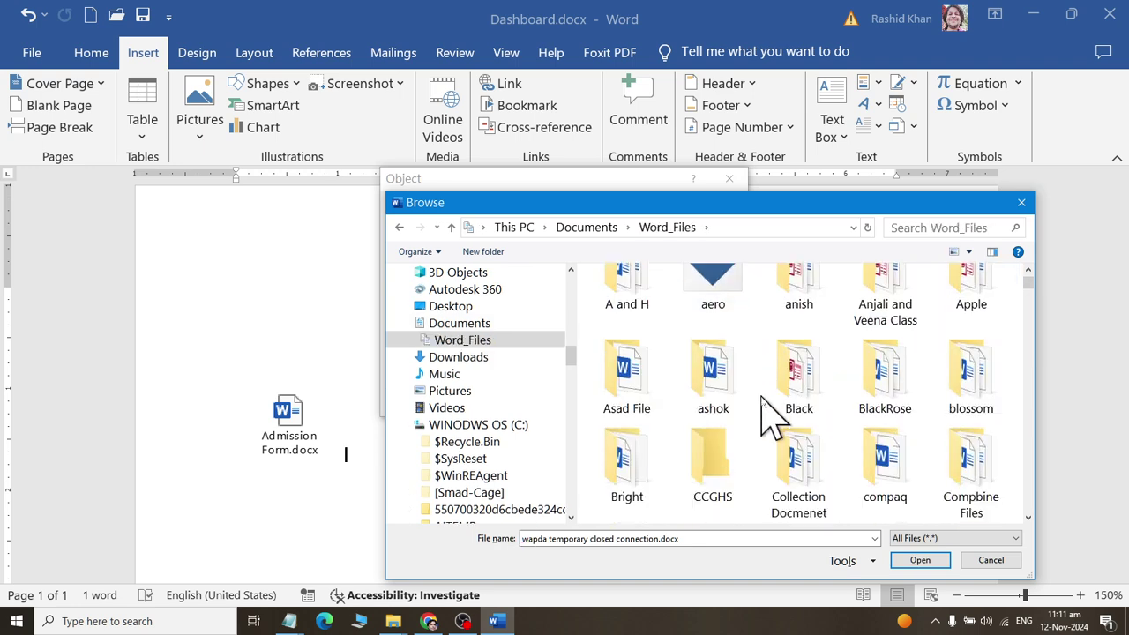
{"action": "scroll", "coordinate": [768, 416], "scroll_direction": "down", "scroll_amount": 5}
{"action": "scroll", "coordinate": [770, 421], "scroll_direction": "down", "scroll_amount": 5}
{"action": "scroll", "coordinate": [768, 422], "scroll_direction": "down", "scroll_amount": 3}
{"action": "scroll", "coordinate": [768, 422], "scroll_direction": "down", "scroll_amount": 3}
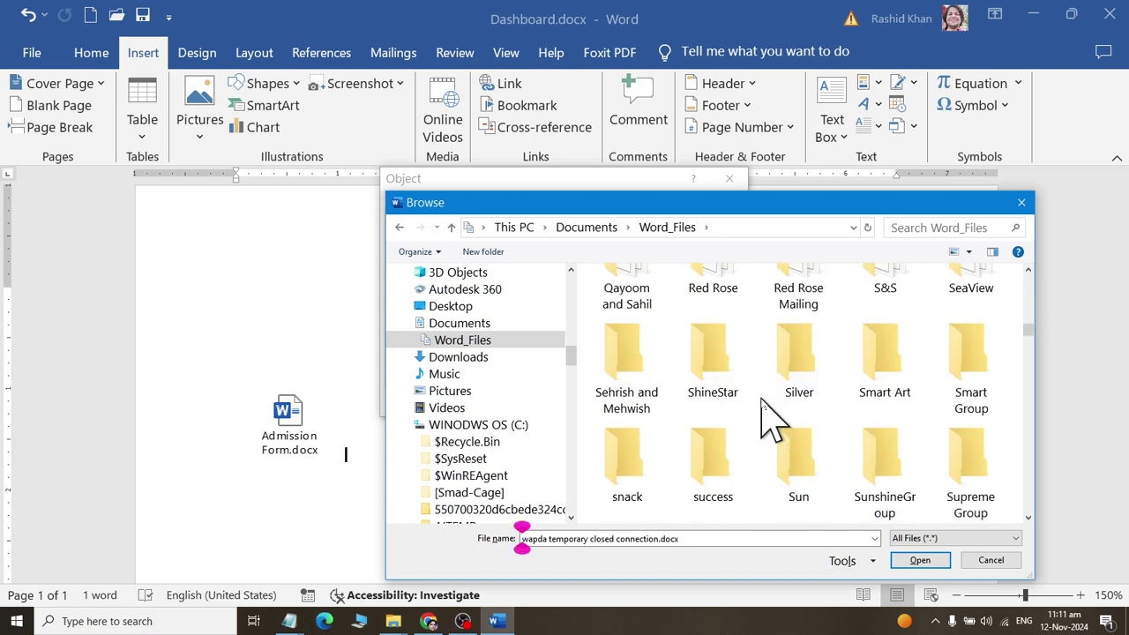
{"action": "scroll", "coordinate": [769, 422], "scroll_direction": "down", "scroll_amount": 3}
{"action": "scroll", "coordinate": [768, 422], "scroll_direction": "down", "scroll_amount": 3}
{"action": "scroll", "coordinate": [768, 422], "scroll_direction": "down", "scroll_amount": 3}
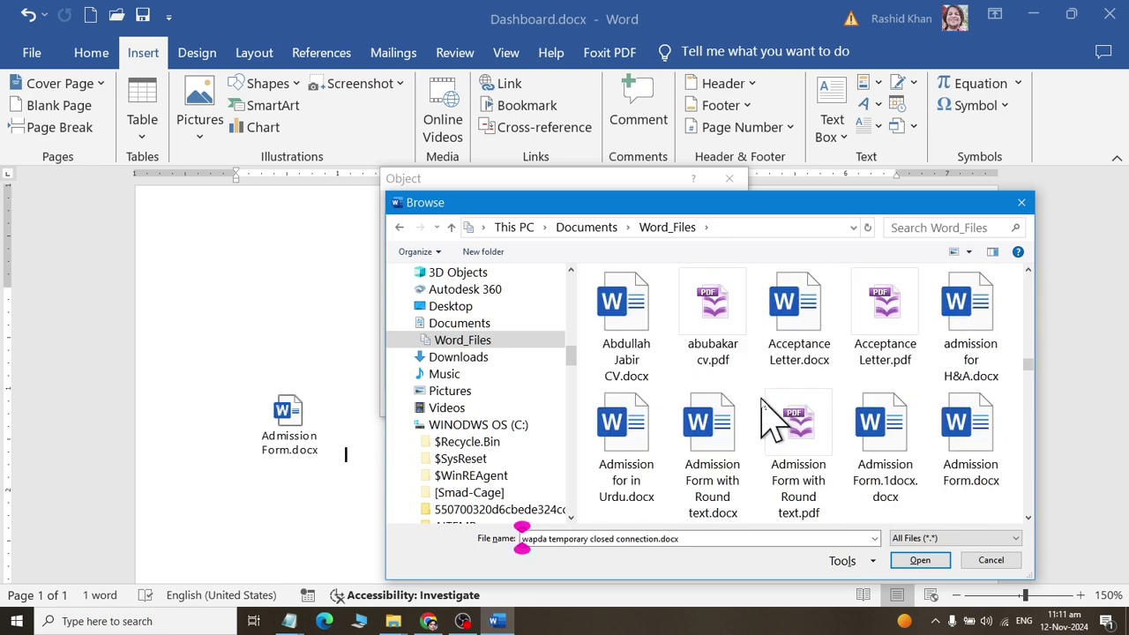
{"action": "scroll", "coordinate": [769, 422], "scroll_direction": "down", "scroll_amount": 3}
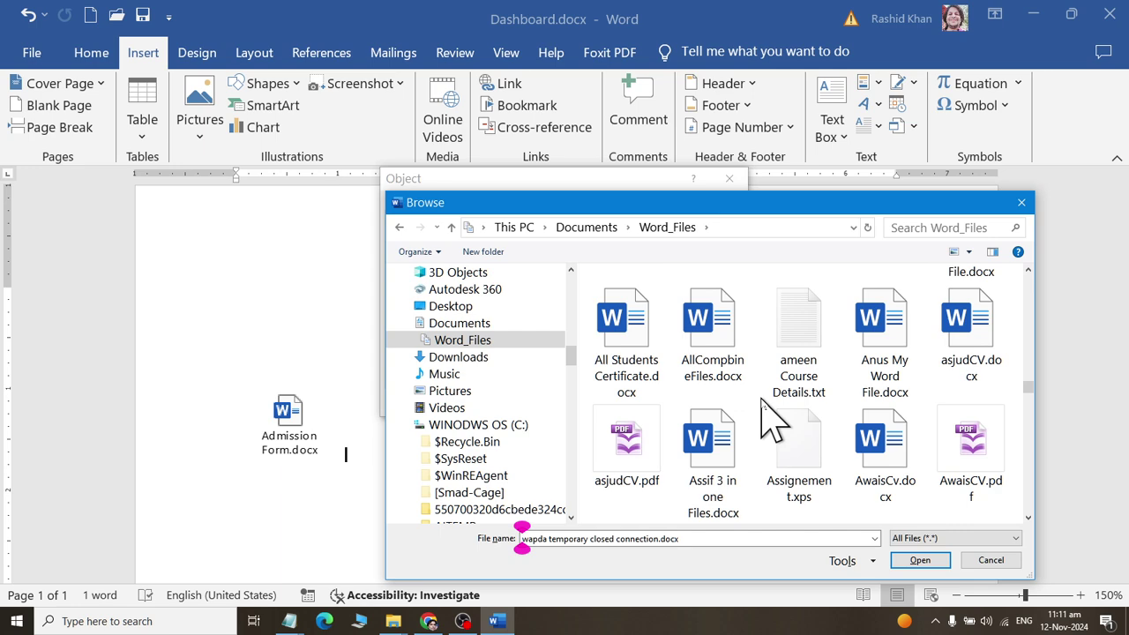
{"action": "left_click", "coordinate": [642, 463]}
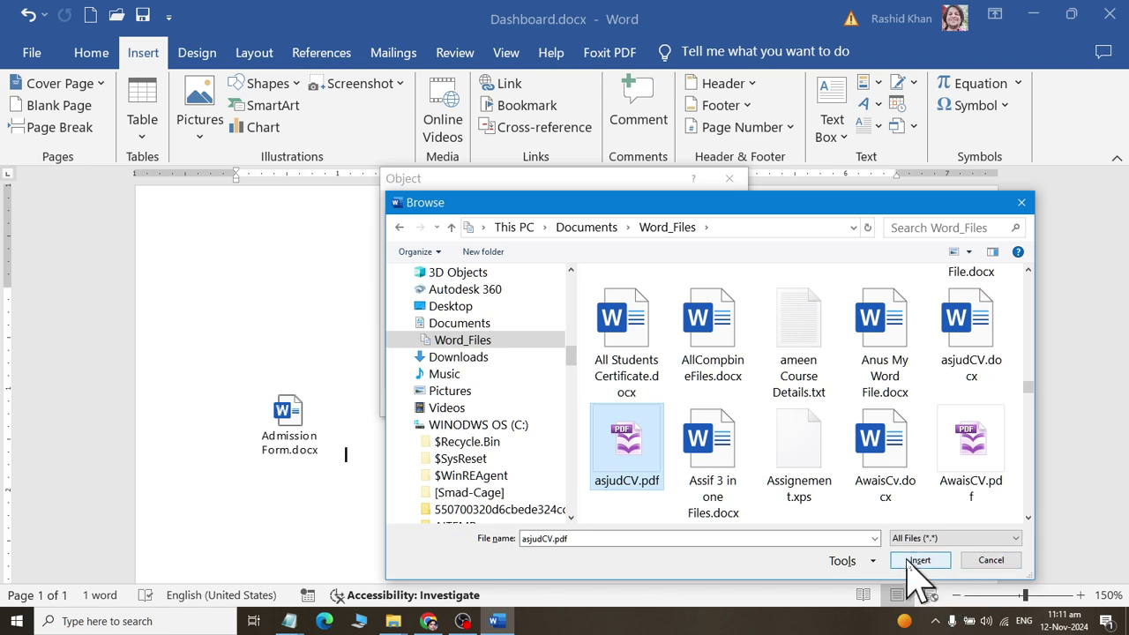
{"action": "left_click", "coordinate": [913, 562]}
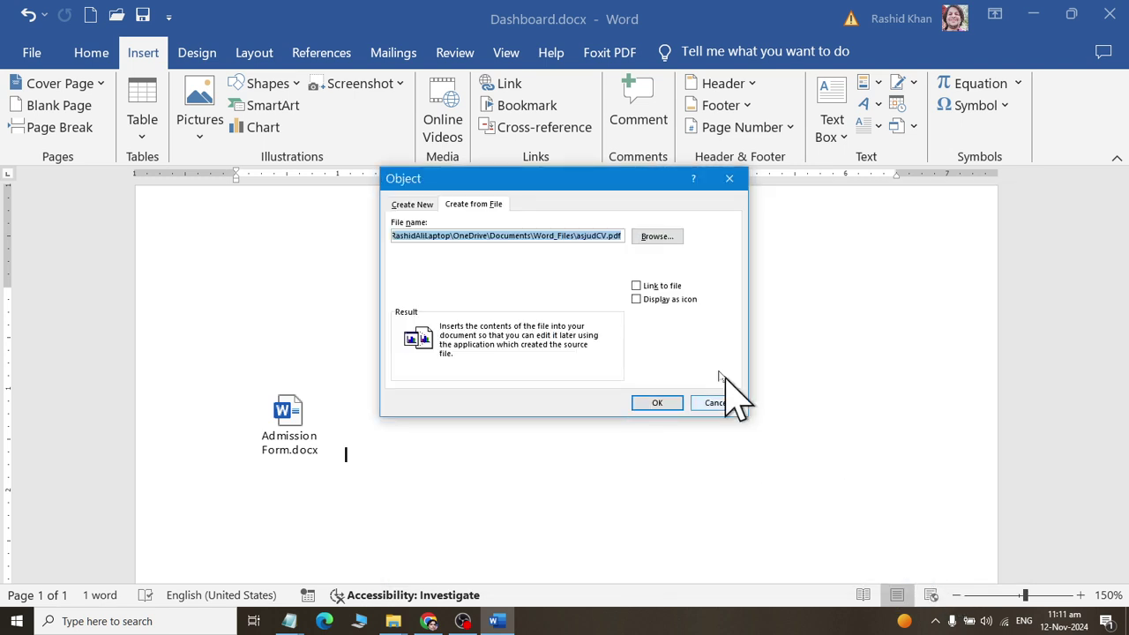
{"action": "left_click", "coordinate": [669, 300]}
{"action": "left_click", "coordinate": [663, 404]}
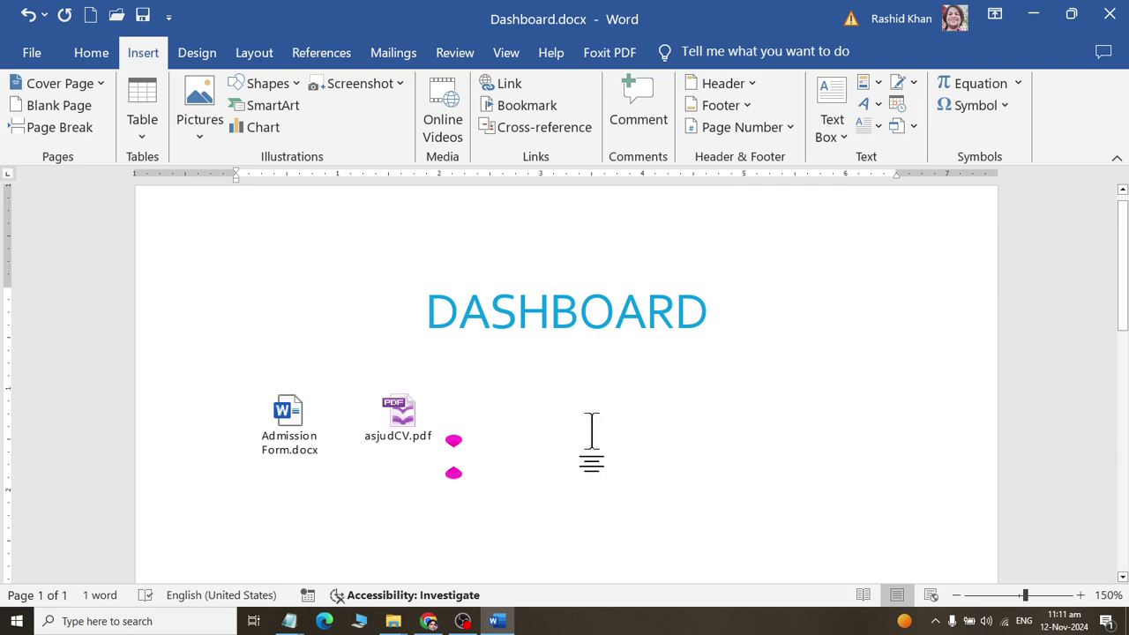
{"action": "left_click", "coordinate": [388, 436]}
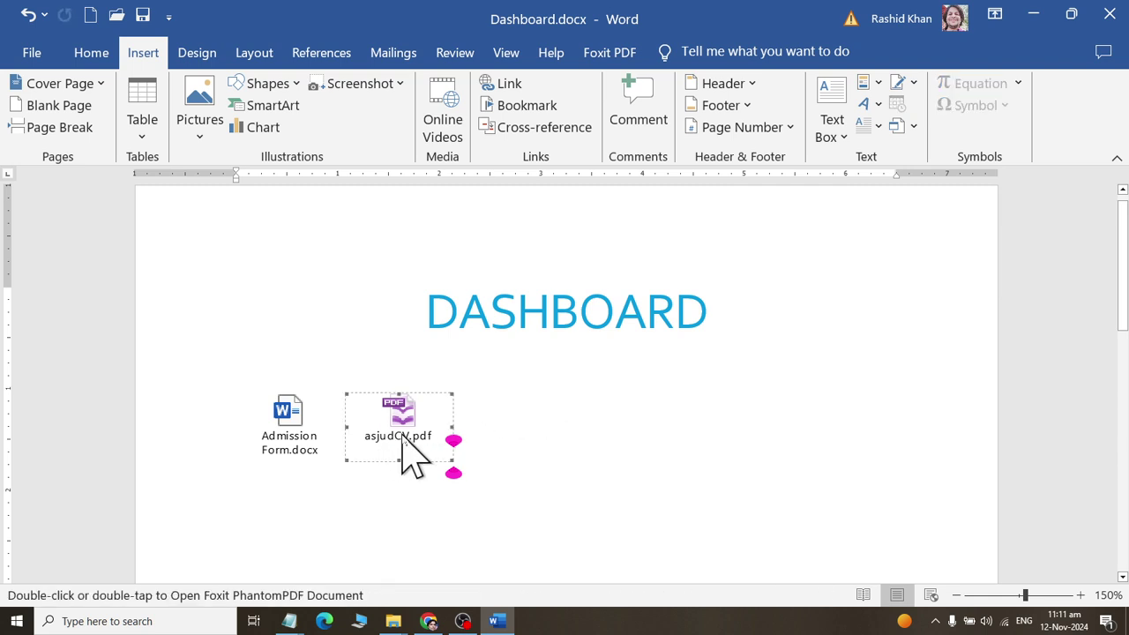
{"action": "mouse_move", "coordinate": [446, 437]}
{"action": "left_mouse_down"}
{"action": "mouse_move", "coordinate": [399, 459]}
{"action": "mouse_move", "coordinate": [408, 448]}
{"action": "left_mouse_up"}
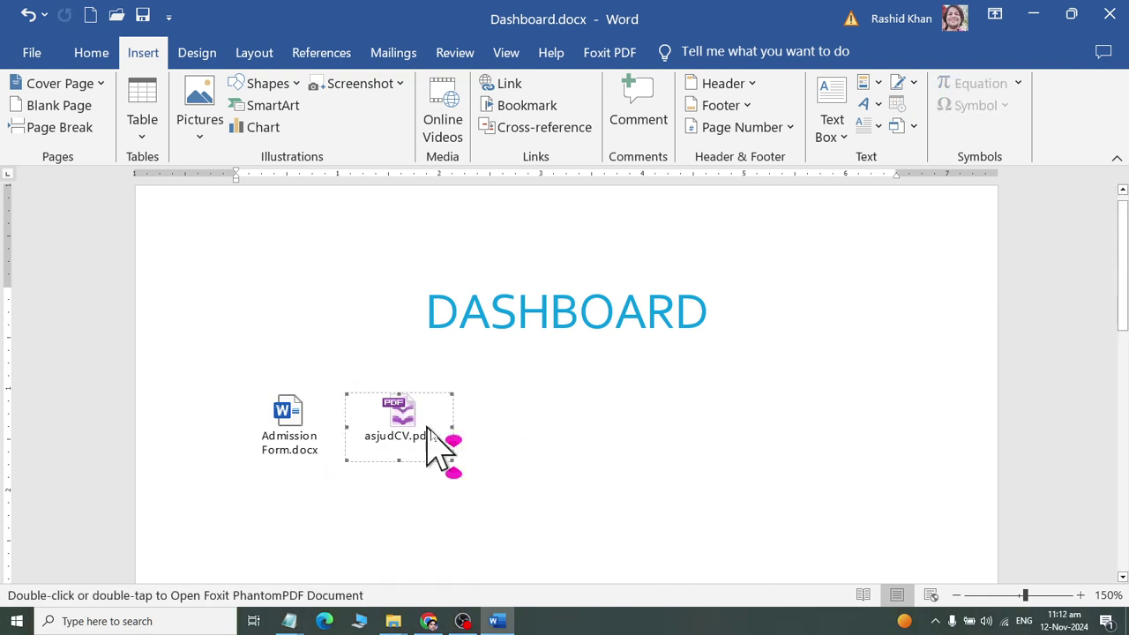
{"action": "left_click", "coordinate": [528, 438]}
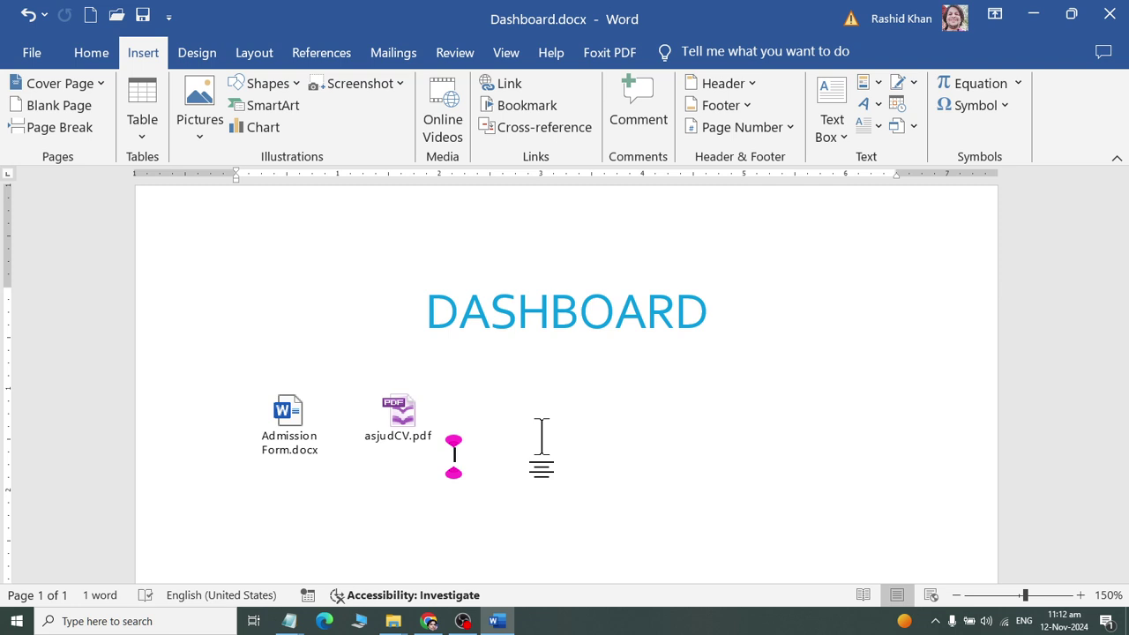
Open Object > Create from File and browse the file list.
{"action": "left_click", "coordinate": [915, 128]}
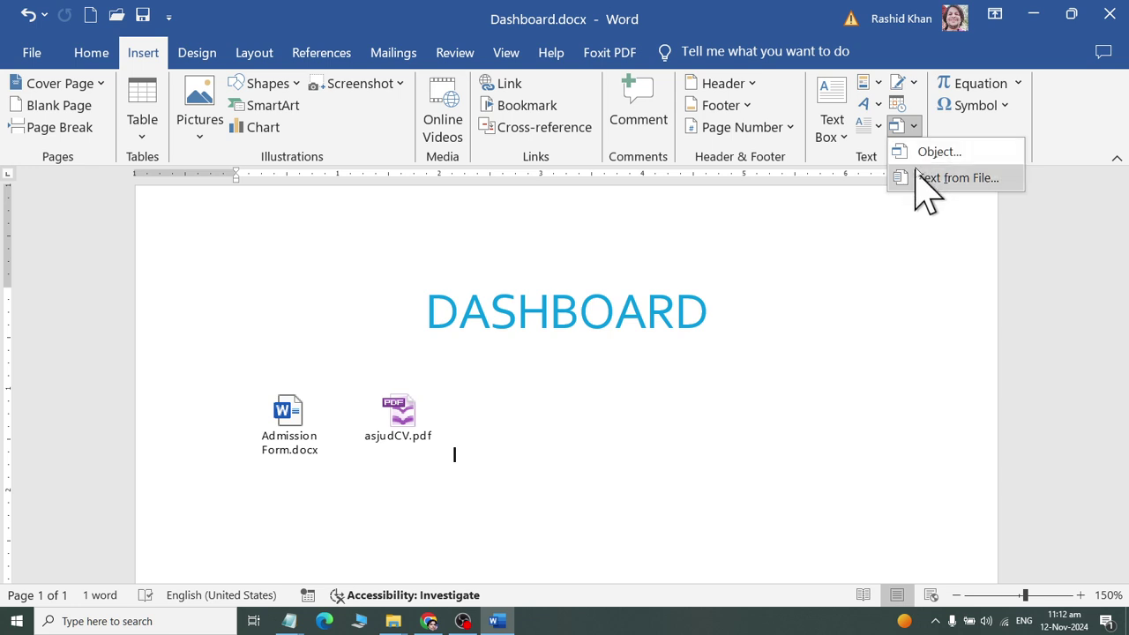
{"action": "left_click", "coordinate": [926, 152]}
{"action": "left_click", "coordinate": [476, 204]}
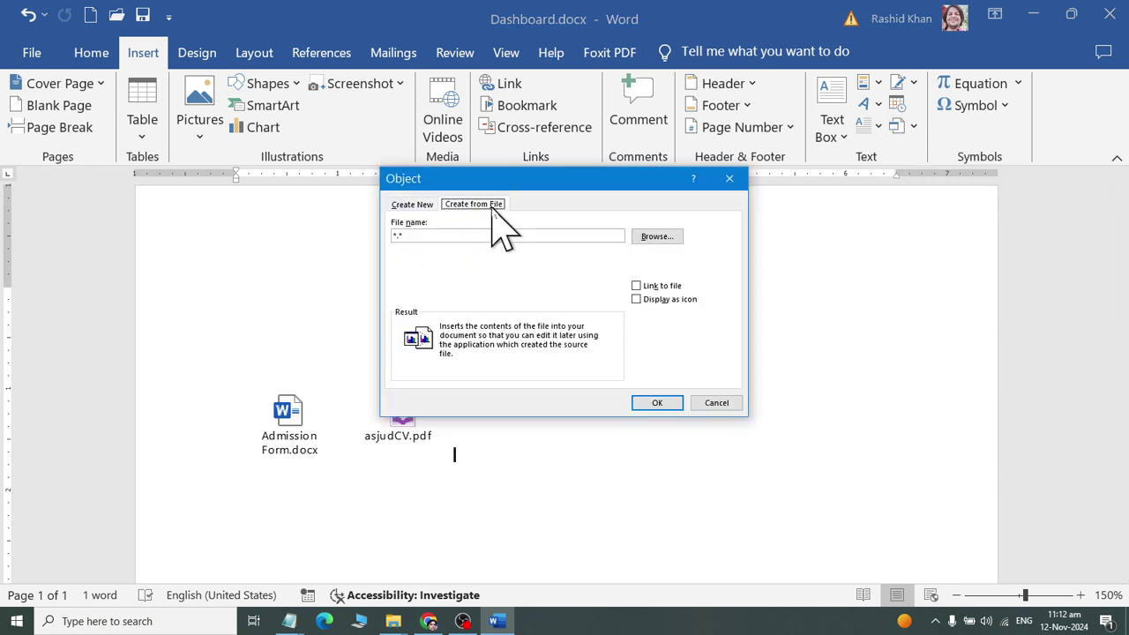
{"action": "left_click", "coordinate": [655, 236]}
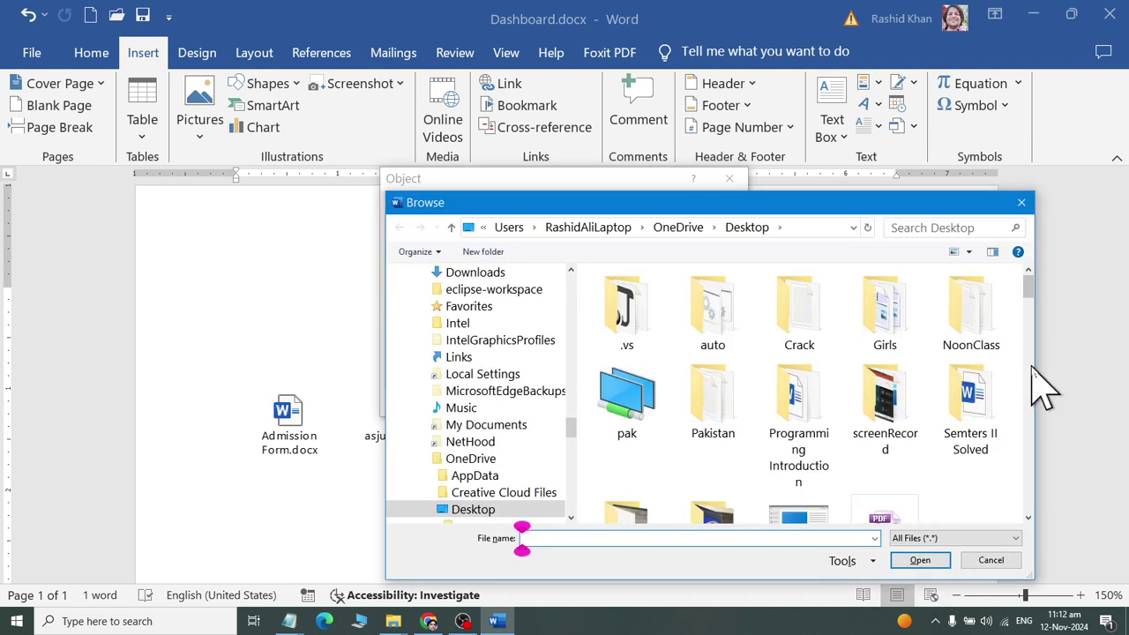
{"action": "scroll", "coordinate": [1033, 370], "scroll_direction": "down", "scroll_amount": 3}
{"action": "scroll", "coordinate": [1035, 371], "scroll_direction": "down", "scroll_amount": 2}
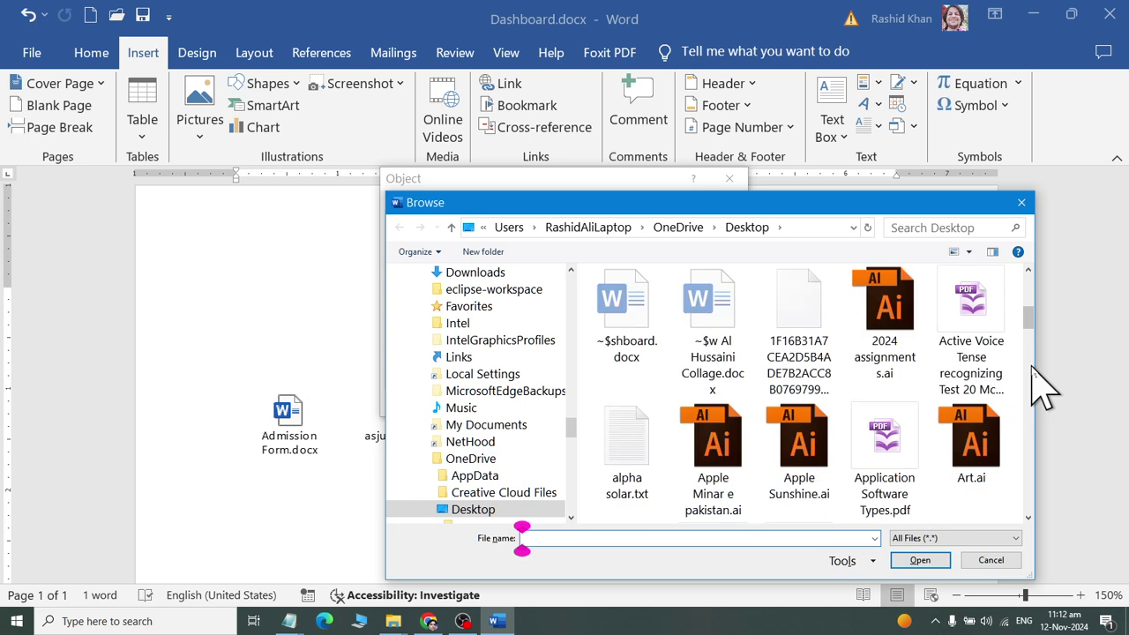
{"action": "scroll", "coordinate": [1044, 388], "scroll_direction": "down", "scroll_amount": 3}
Choose hexagon animation.pptx and embed it displayed as an icon.
{"action": "left_click", "coordinate": [975, 432]}
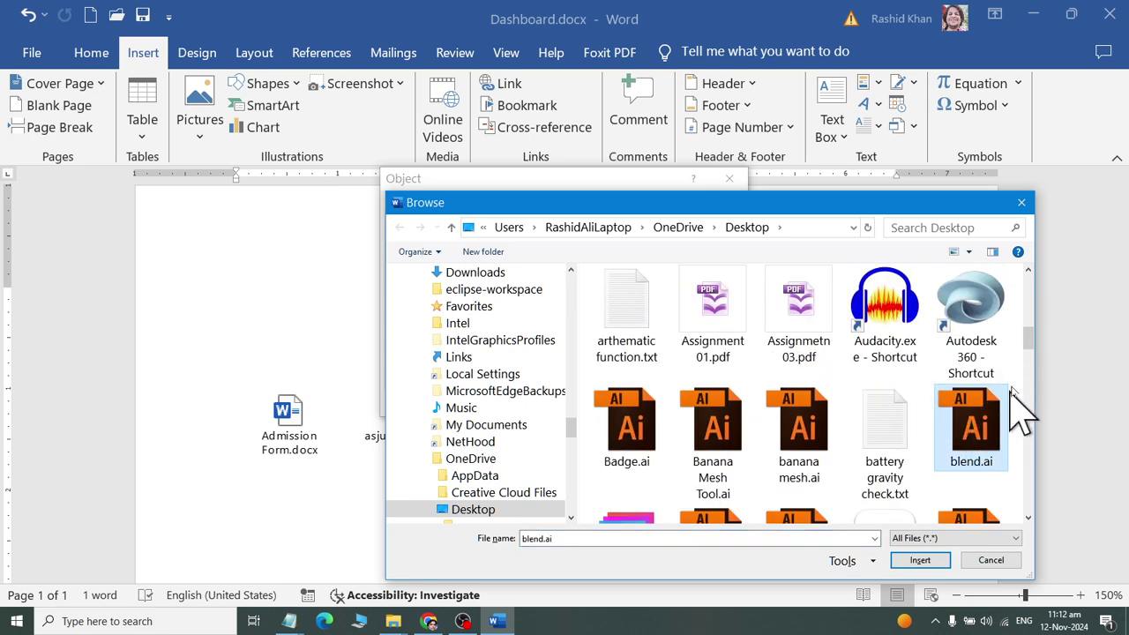
{"action": "left_click_drag", "start_coordinate": [1028, 335], "coordinate": [1026, 393]}
{"action": "scroll", "coordinate": [1023, 370], "scroll_direction": "down", "scroll_amount": 3}
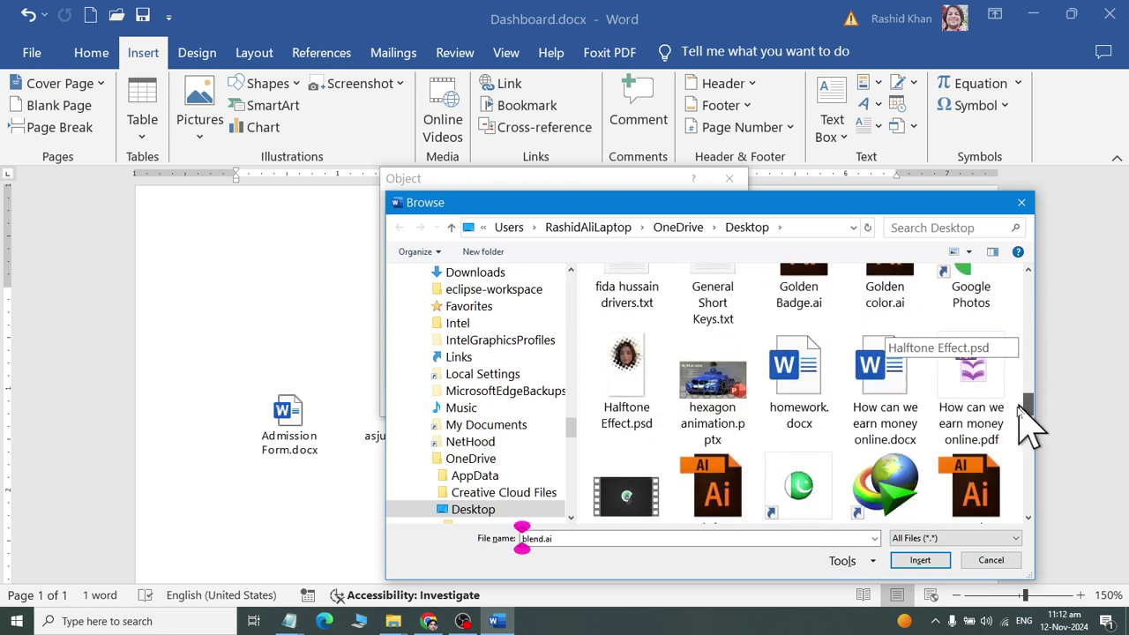
{"action": "scroll", "coordinate": [1023, 411], "scroll_direction": "down", "scroll_amount": 1}
{"action": "left_click", "coordinate": [736, 381]}
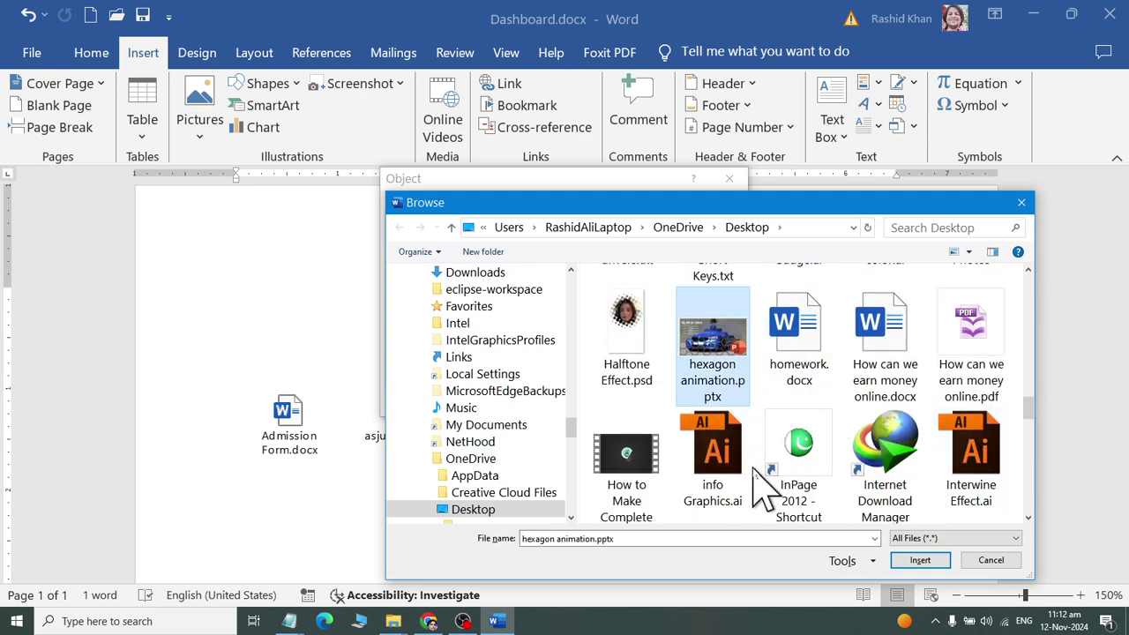
{"action": "left_click", "coordinate": [904, 561]}
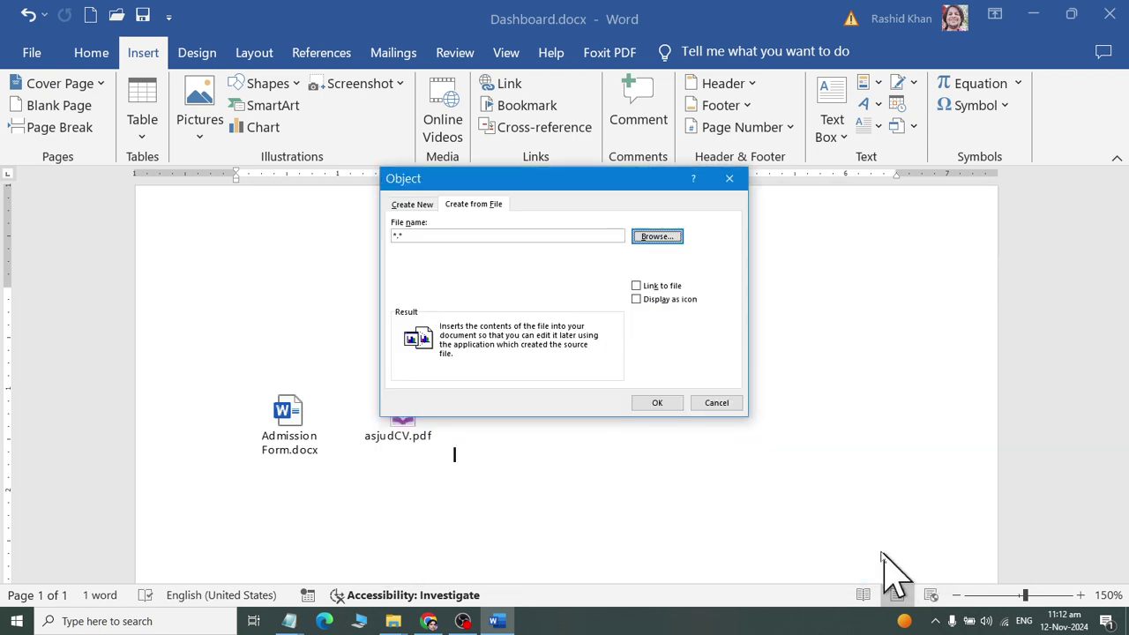
{"action": "left_click", "coordinate": [664, 288]}
{"action": "left_click", "coordinate": [666, 300]}
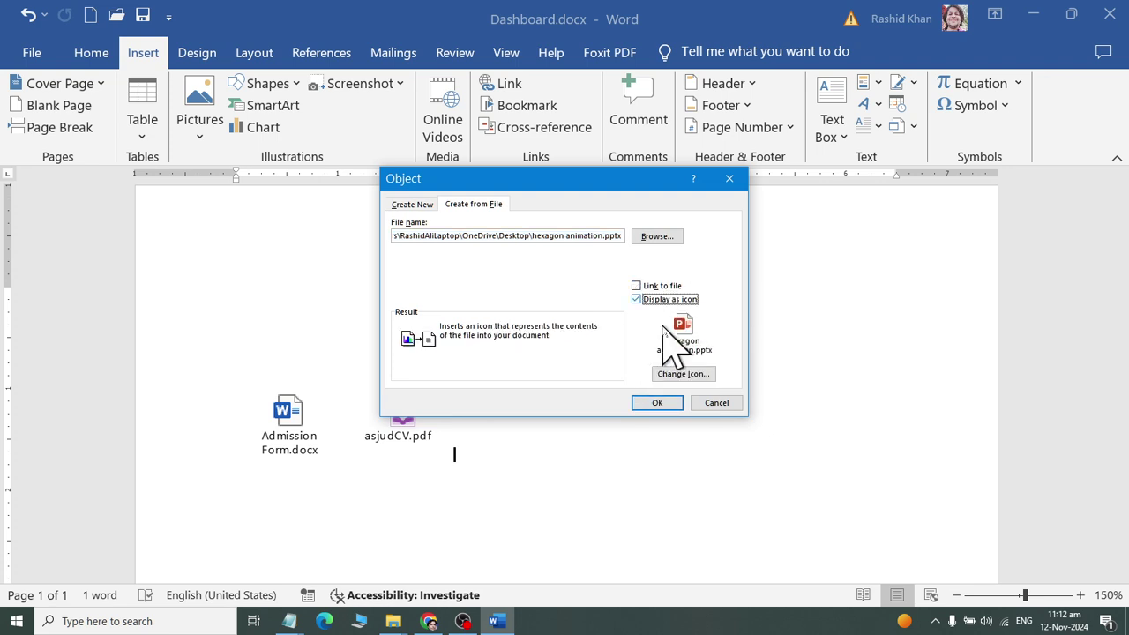
{"action": "left_click", "coordinate": [657, 402]}
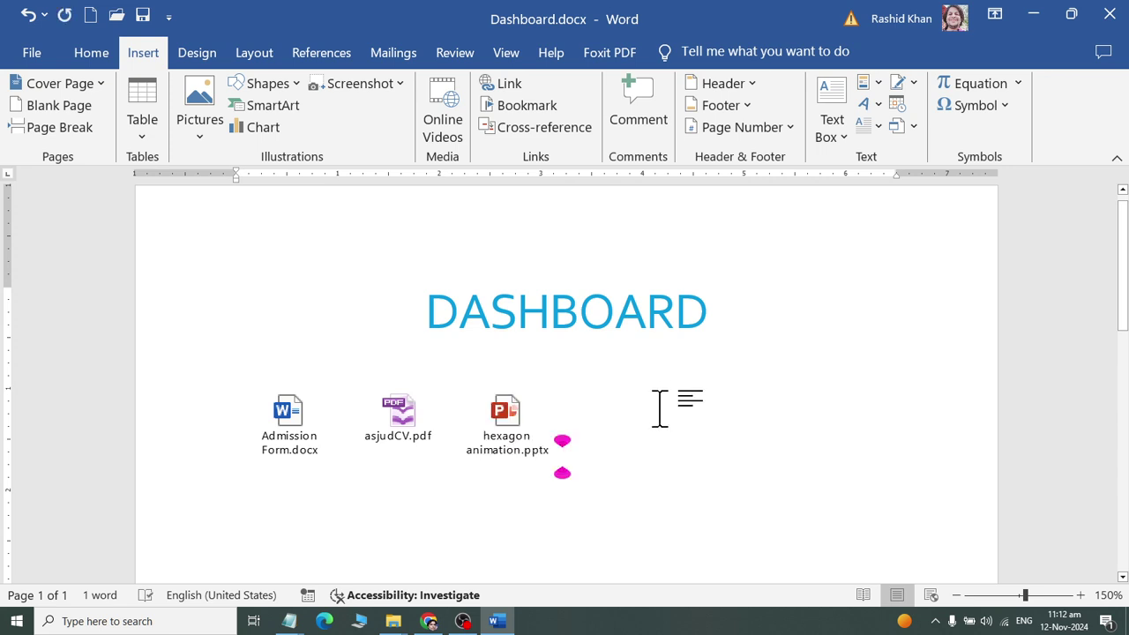
Save Dashboard.docx, close Word and File Explorer, then reopen it from the desktop.
{"action": "key", "text": "ctrl+s"}
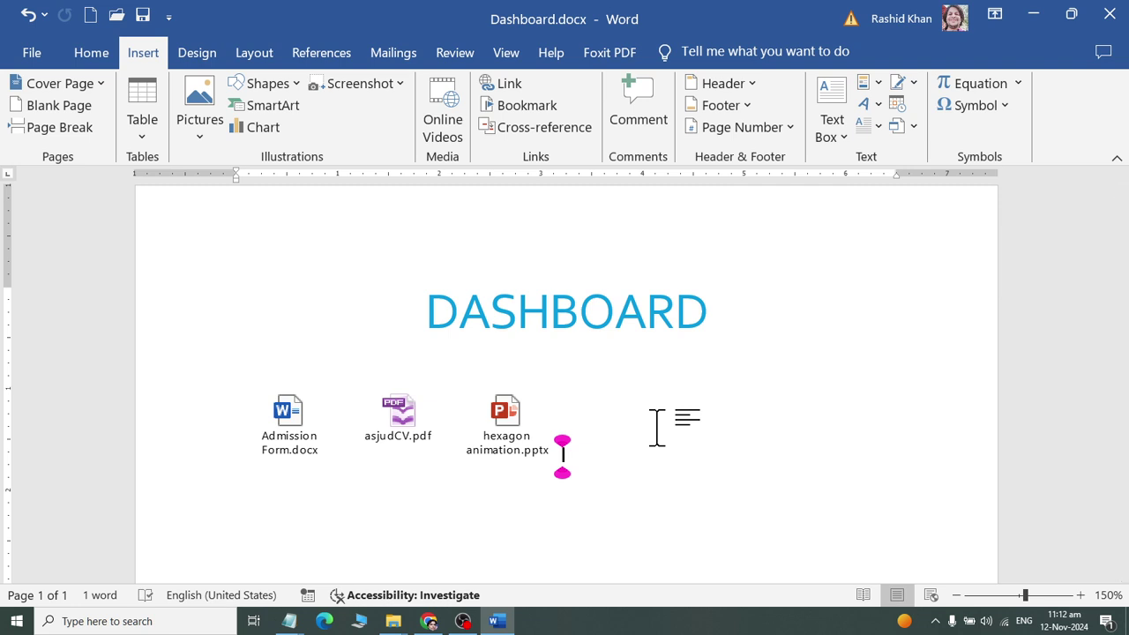
{"action": "left_click", "coordinate": [1110, 14]}
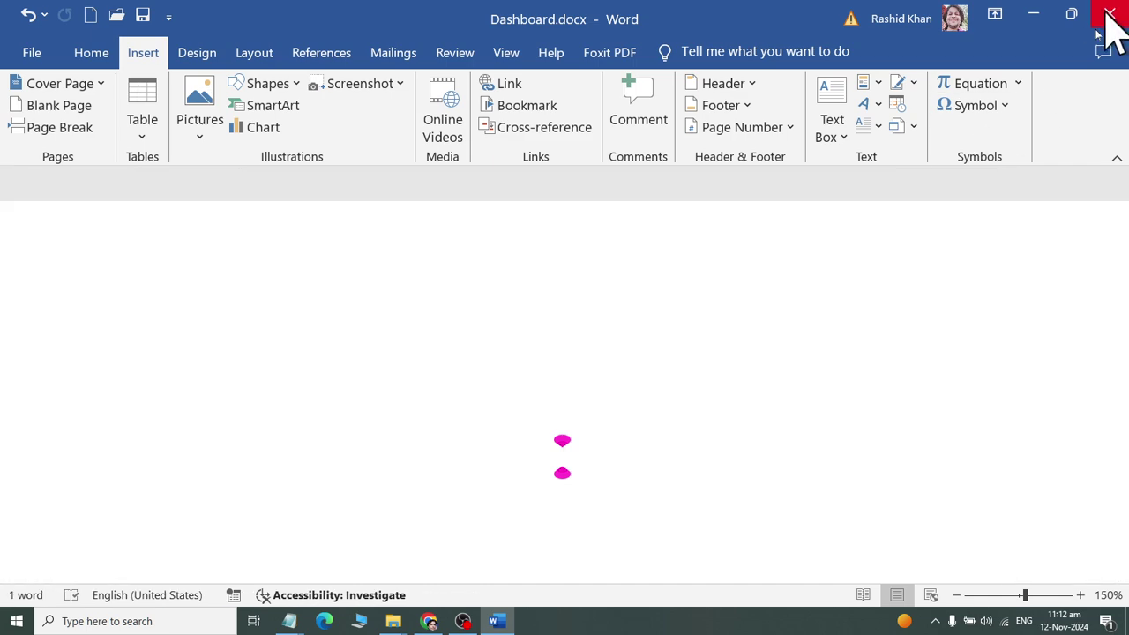
{"action": "left_click", "coordinate": [1109, 11]}
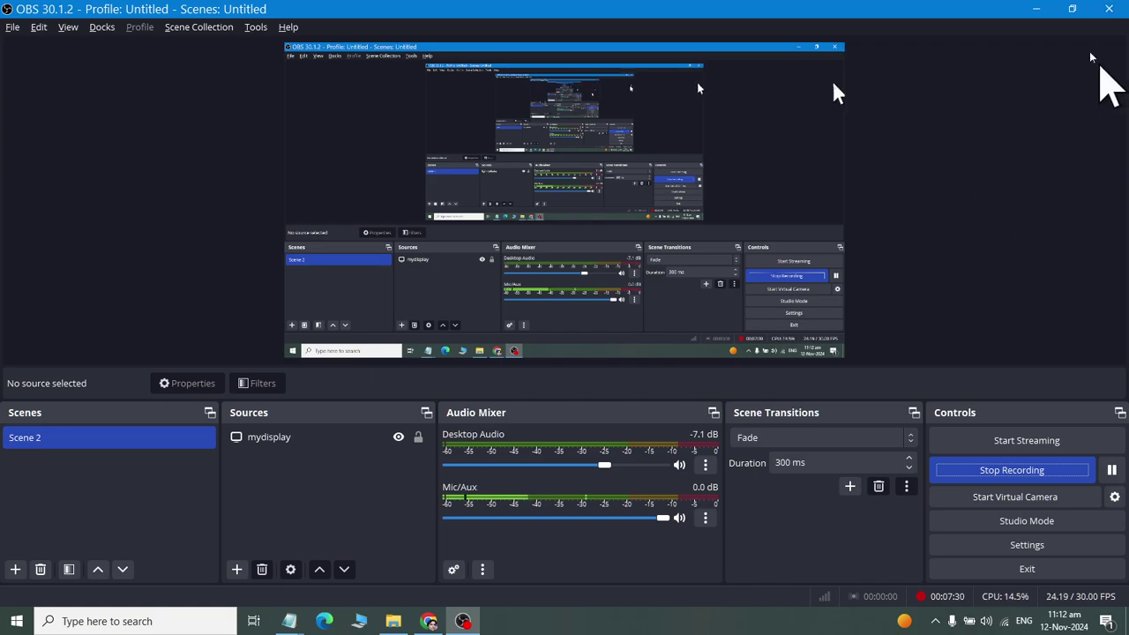
{"action": "left_click", "coordinate": [1030, 8]}
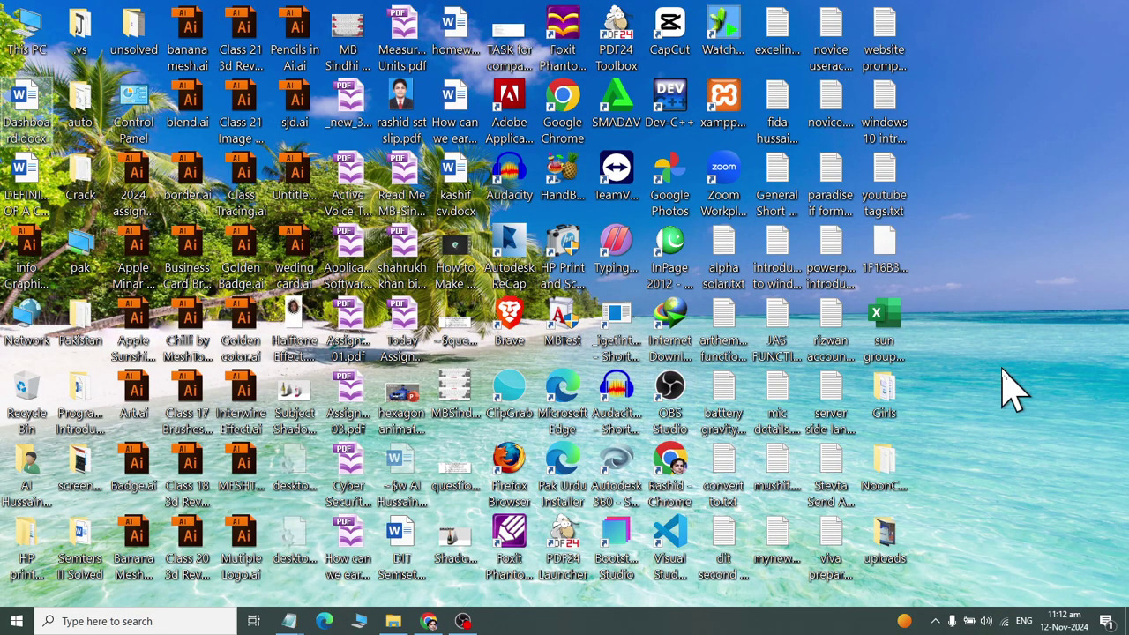
{"action": "left_click", "coordinate": [32, 125]}
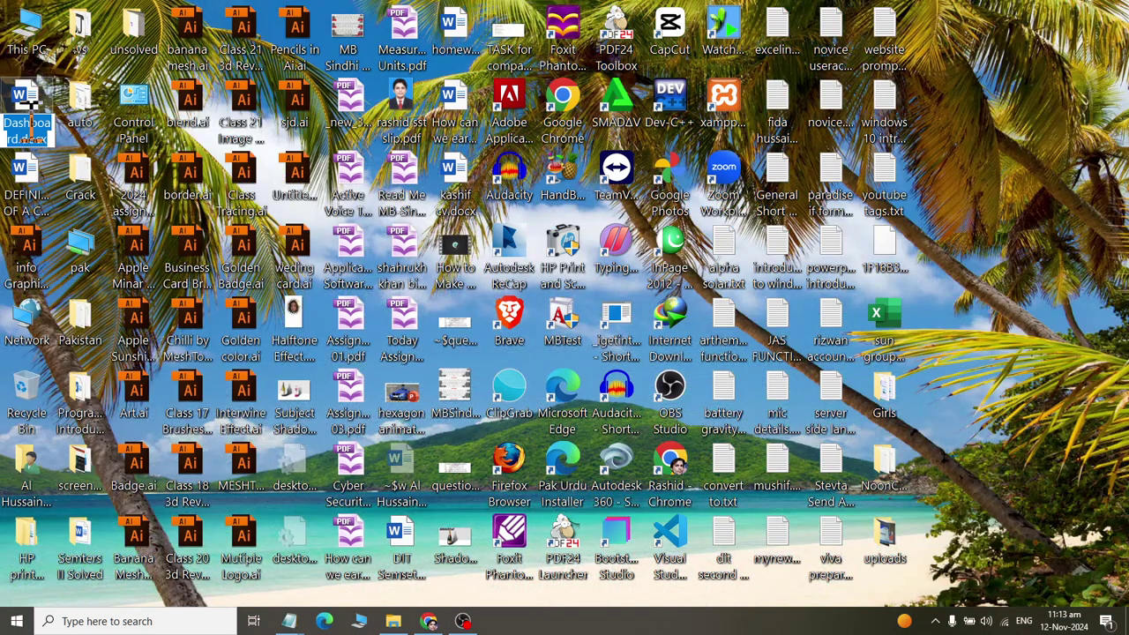
{"action": "double_click", "coordinate": [33, 106]}
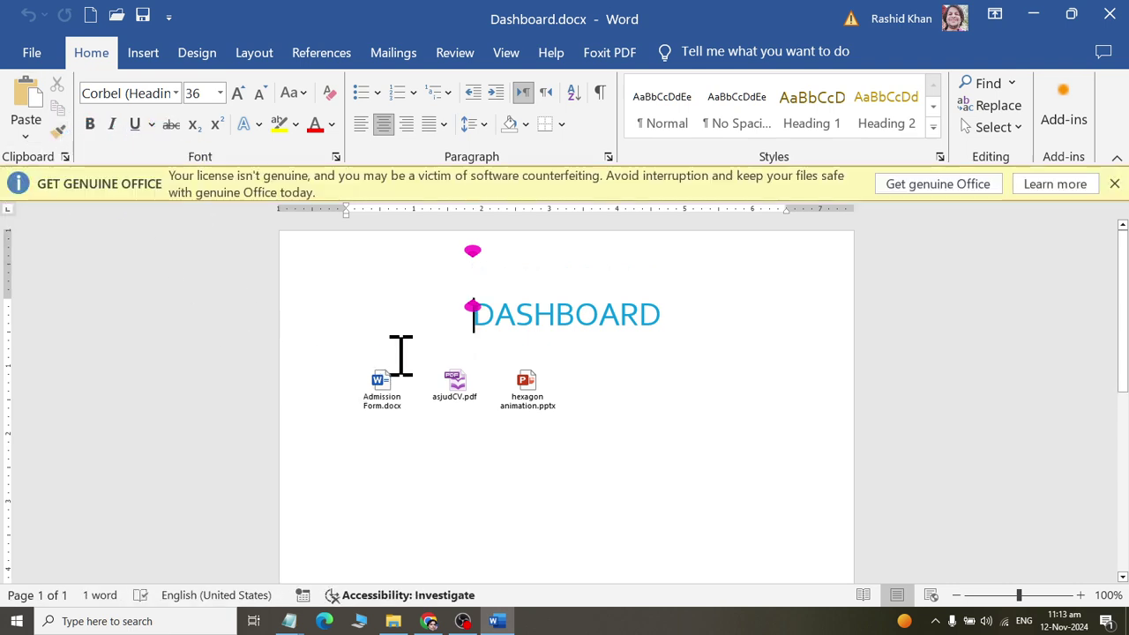
Dismiss the Get Genuine Office banner, view the embedded Admission Form, then close it.
{"action": "scroll", "coordinate": [393, 428], "scroll_direction": "up", "scroll_amount": 7}
{"action": "left_click", "coordinate": [1114, 183]}
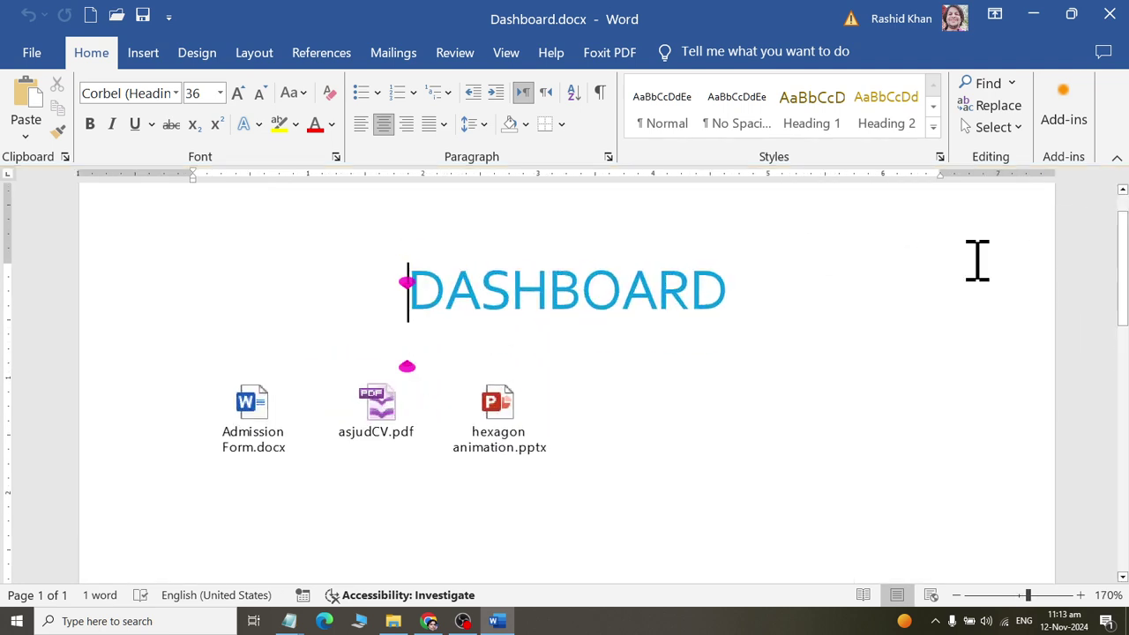
{"action": "double_click", "coordinate": [251, 422]}
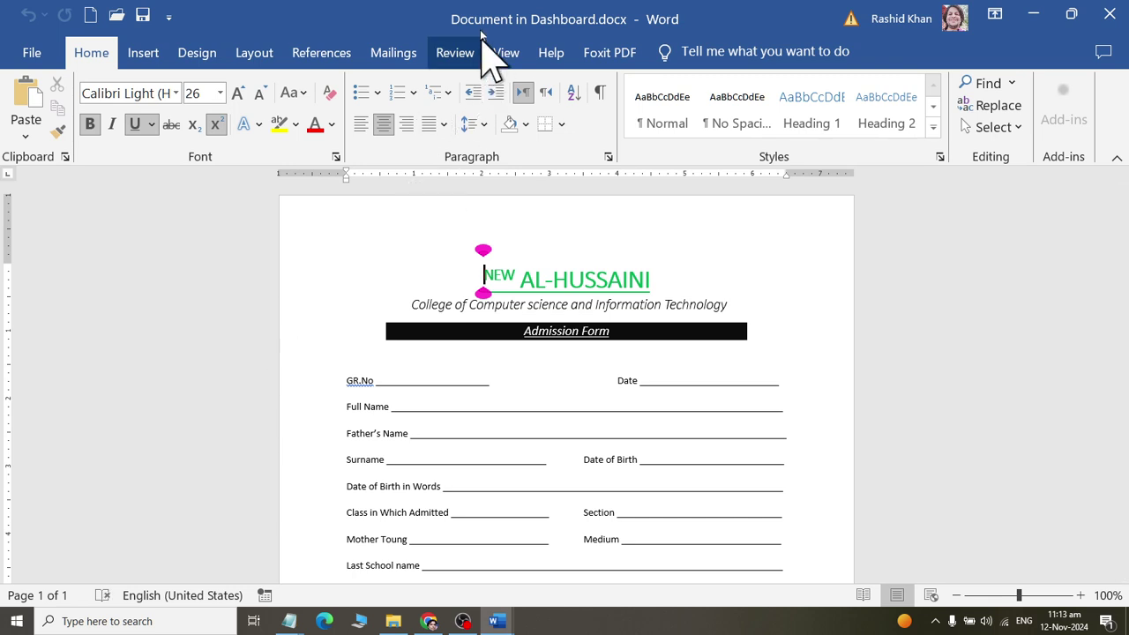
{"action": "left_click_drag", "start_coordinate": [574, 281], "coordinate": [584, 374]}
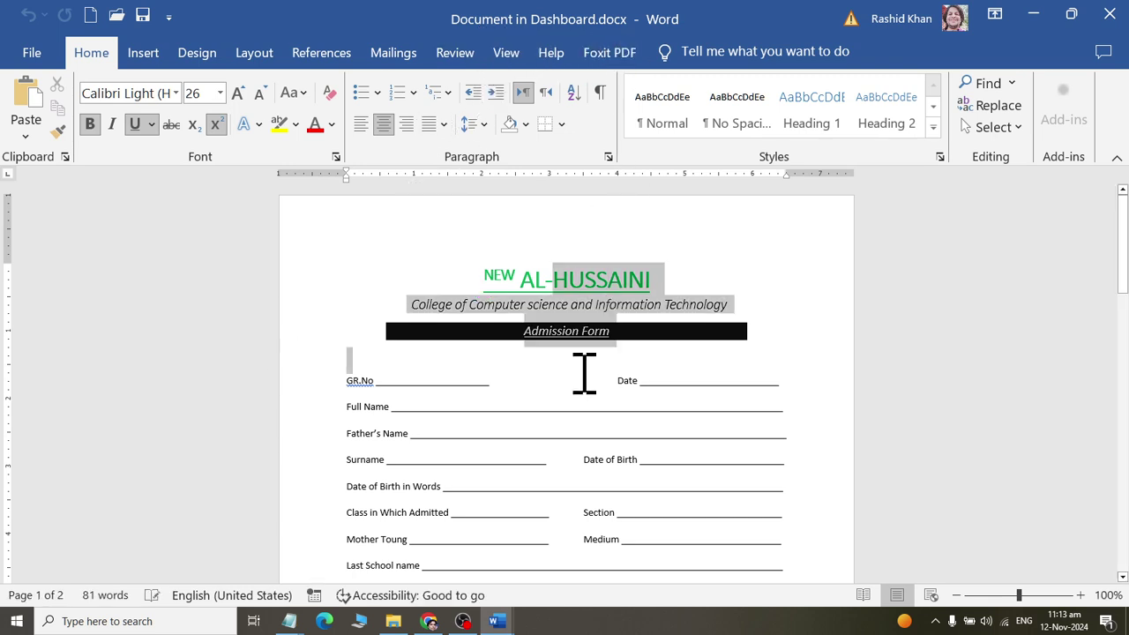
{"action": "left_click", "coordinate": [529, 377]}
{"action": "scroll", "coordinate": [530, 375], "scroll_direction": "down", "scroll_amount": 4}
{"action": "scroll", "coordinate": [530, 380], "scroll_direction": "down", "scroll_amount": 3}
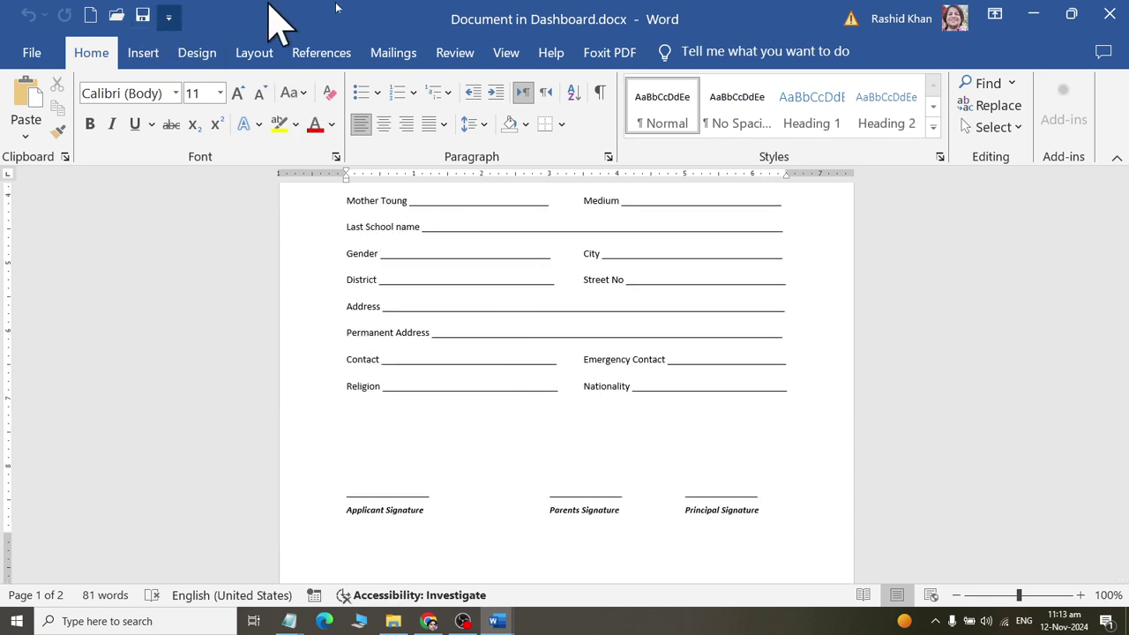
{"action": "left_click", "coordinate": [1116, 9]}
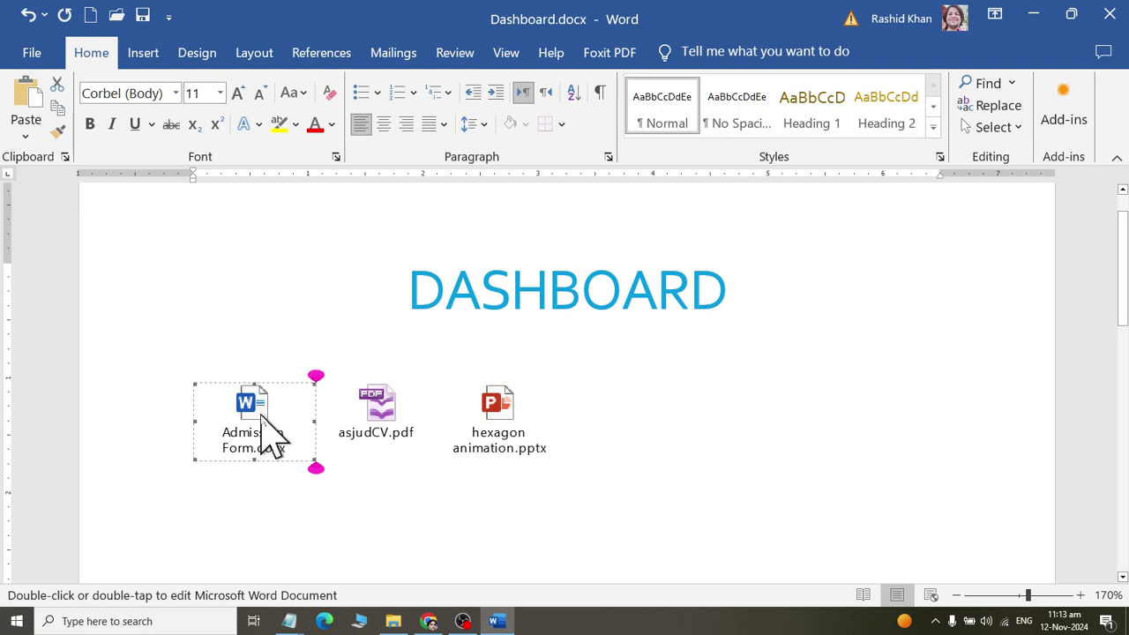
View the embedded CV PDF, then play the hexagon animation slideshow and exit it.
{"action": "double_click", "coordinate": [379, 423]}
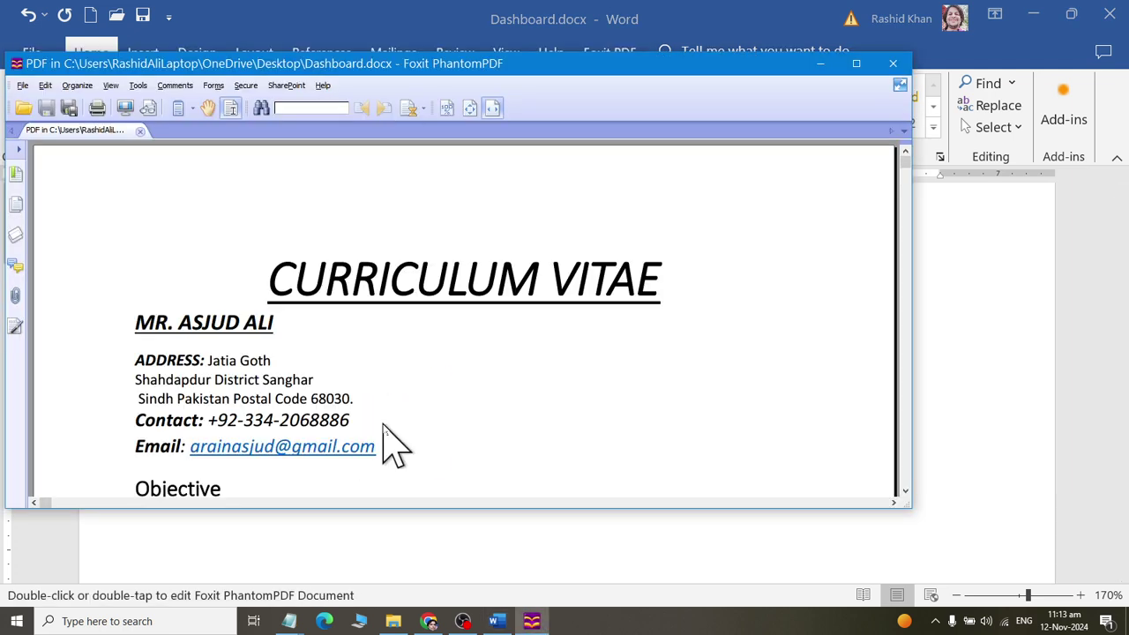
{"action": "left_click", "coordinate": [893, 63]}
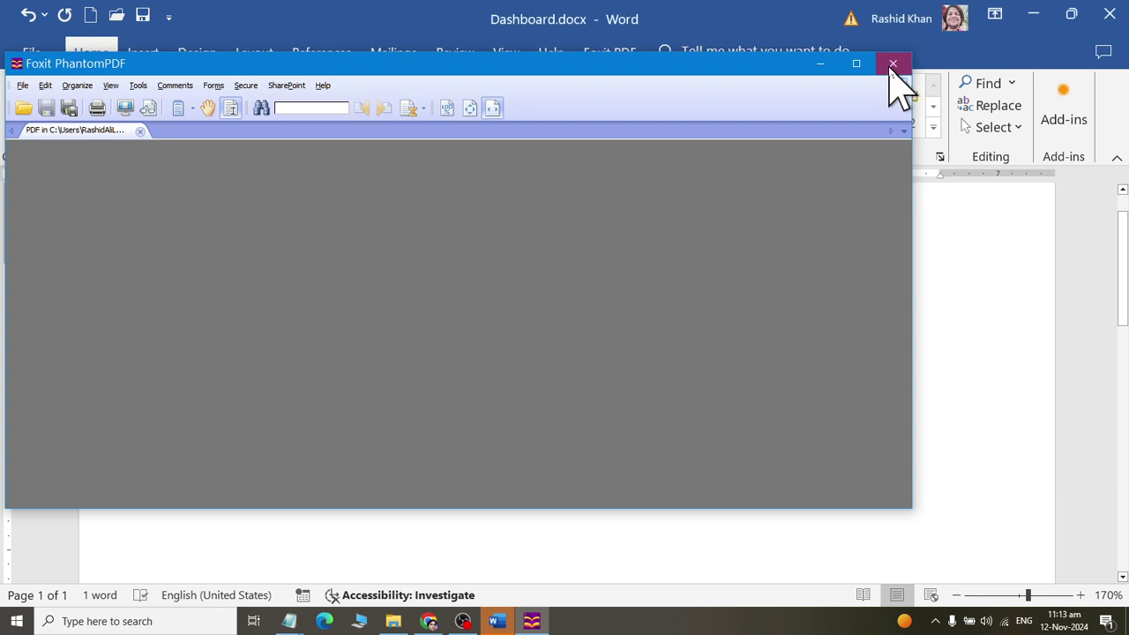
{"action": "double_click", "coordinate": [484, 446]}
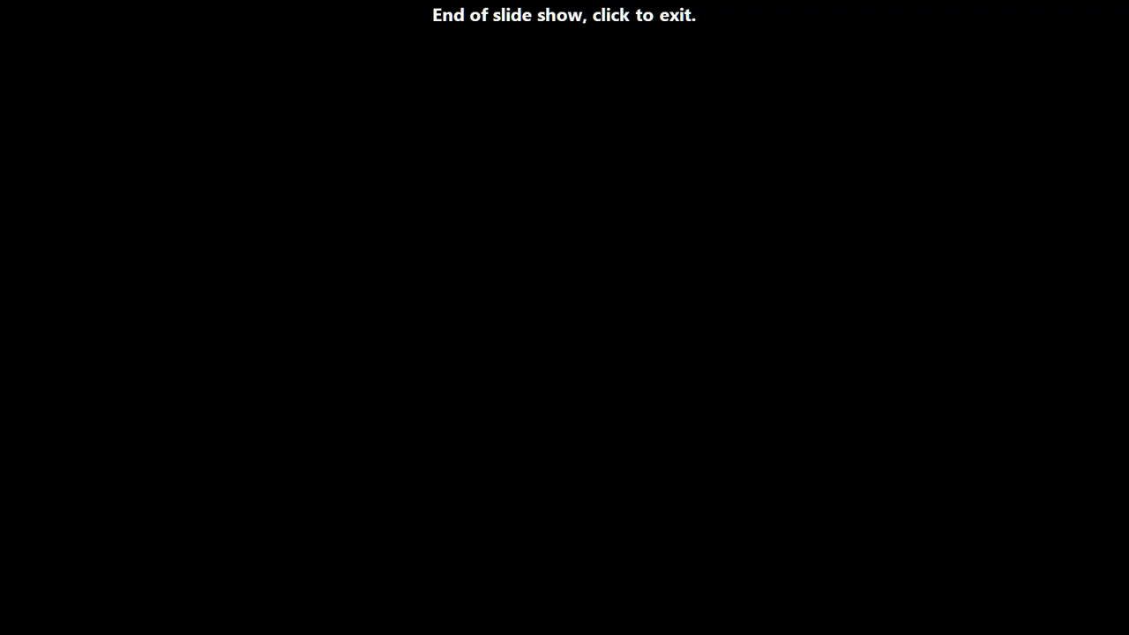
{"action": "left_click", "coordinate": [505, 342]}
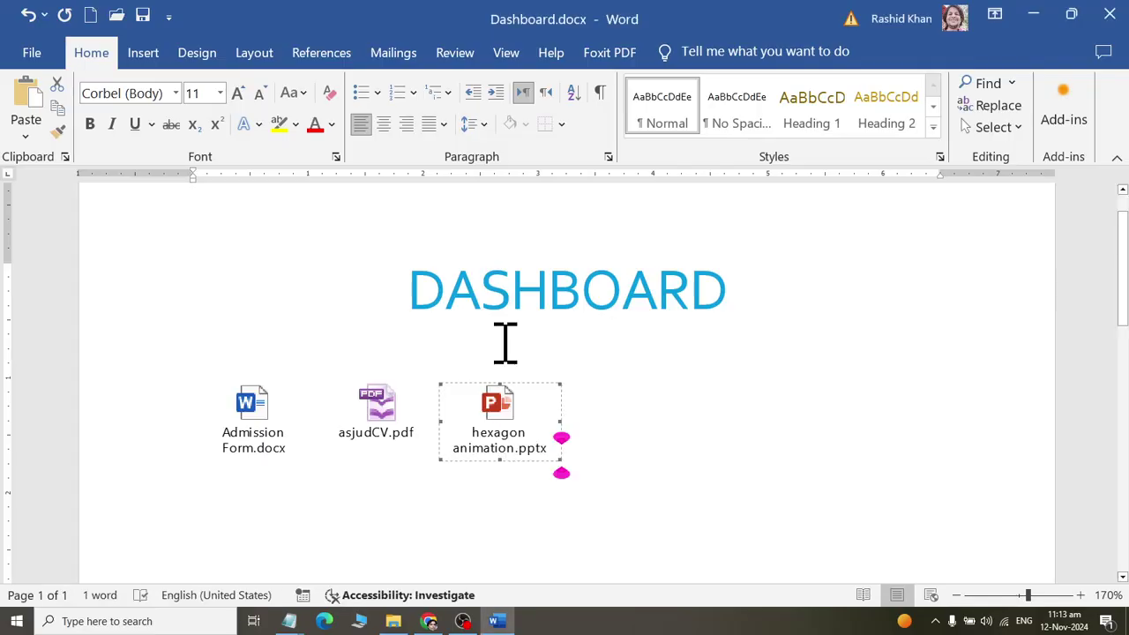
Save Dashboard.docx with Ctrl+S and close it with Ctrl+W.
{"action": "left_click", "coordinate": [624, 430]}
{"action": "left_click", "coordinate": [143, 53]}
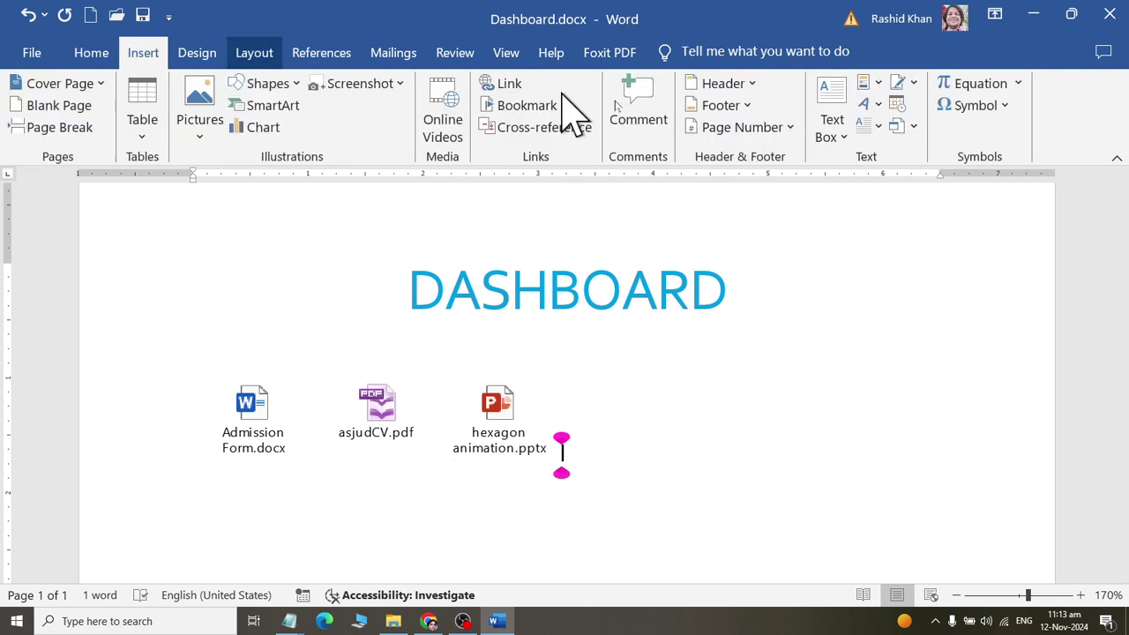
{"action": "left_click", "coordinate": [914, 126]}
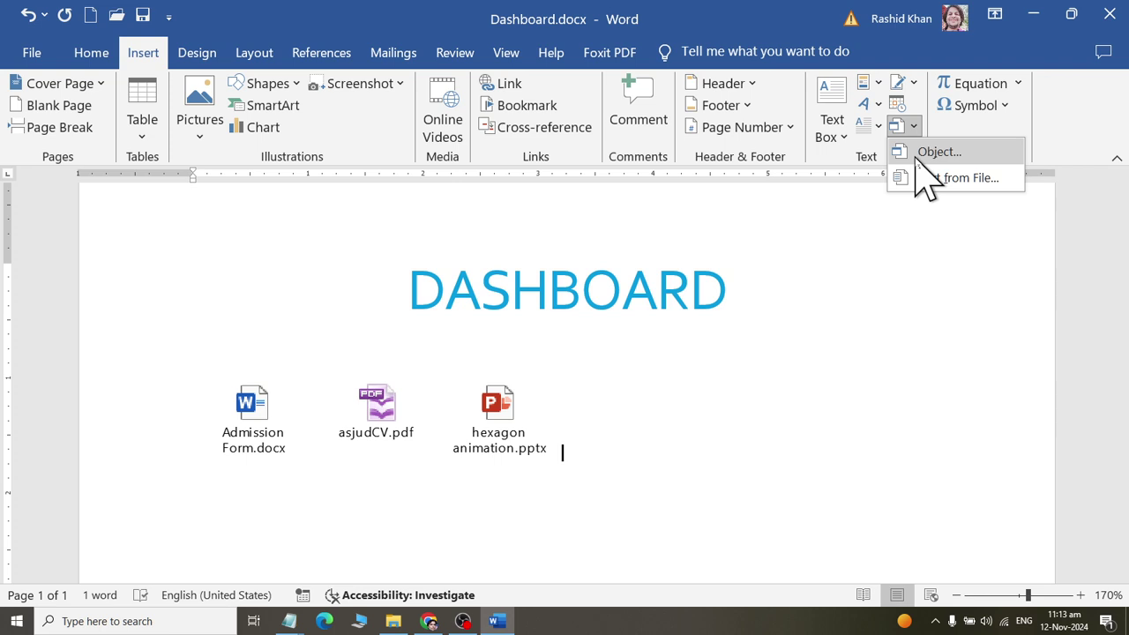
{"action": "left_click", "coordinate": [667, 494]}
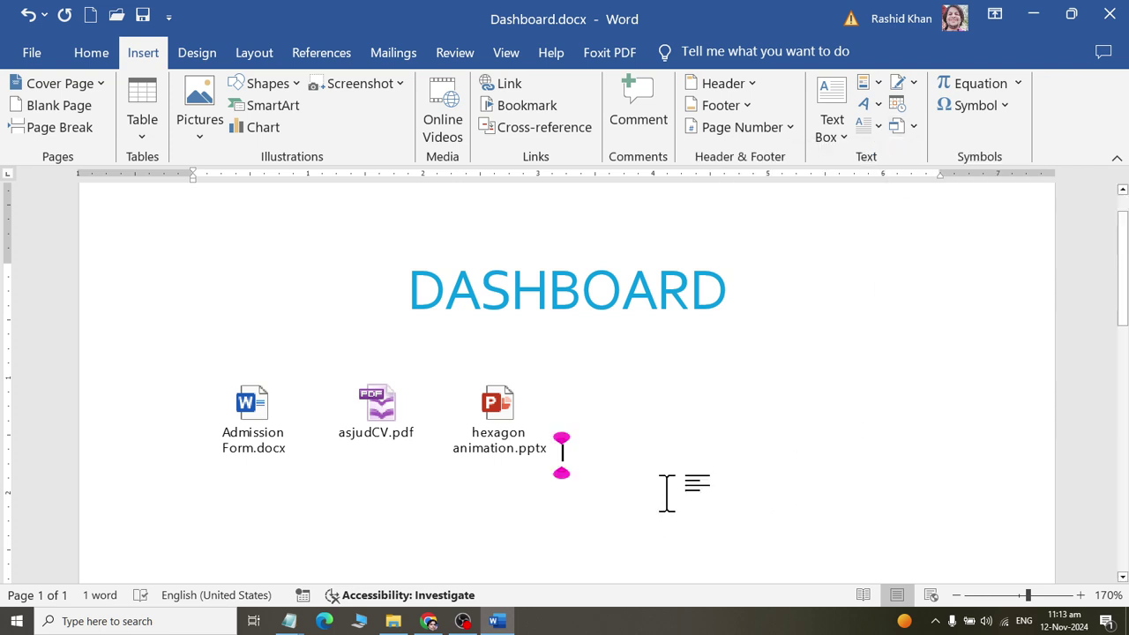
{"action": "key", "text": "ctrl+s"}
{"action": "key", "text": "ctrl+w"}
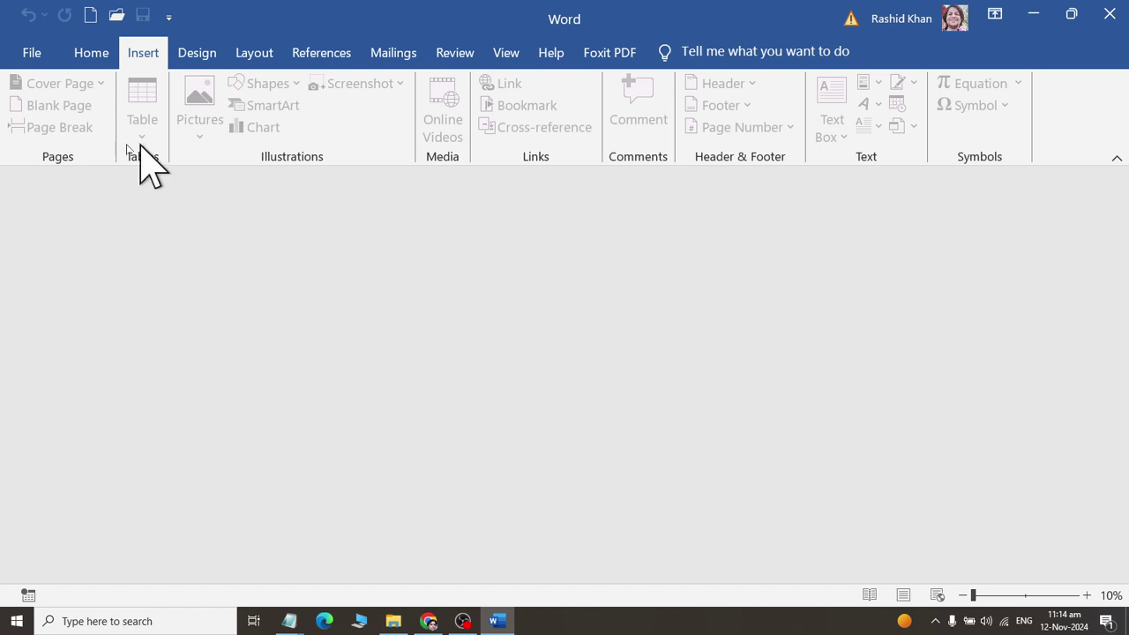
Open Word Art Text two.docx from Recent and add a new line after Marital Status on page 12.
{"action": "left_click", "coordinate": [23, 58]}
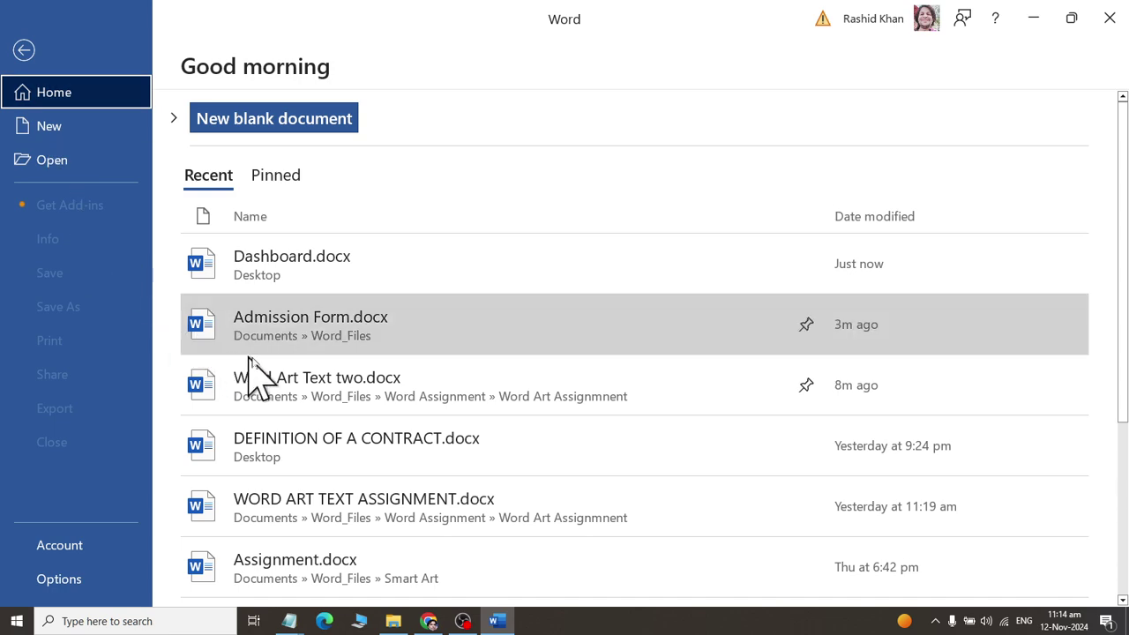
{"action": "left_click", "coordinate": [280, 399]}
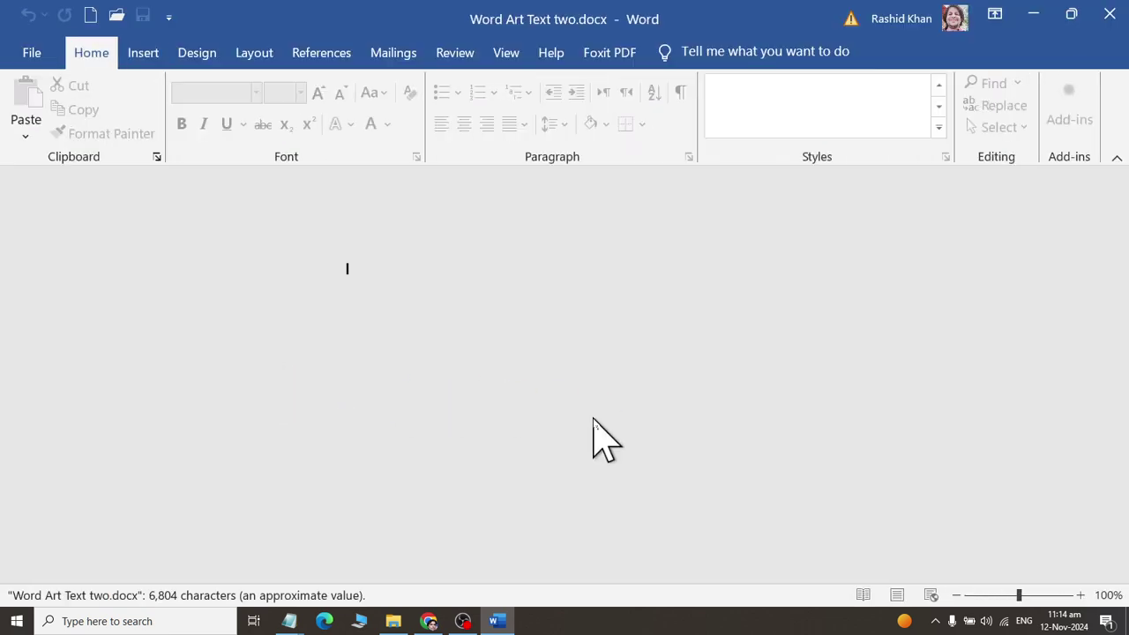
{"action": "scroll", "coordinate": [593, 423], "scroll_direction": "down", "scroll_amount": 5}
{"action": "mouse_move", "coordinate": [1128, 431]}
{"action": "left_mouse_down"}
{"action": "mouse_move", "coordinate": [1127, 600]}
{"action": "mouse_move", "coordinate": [1127, 504]}
{"action": "mouse_move", "coordinate": [1128, 565]}
{"action": "mouse_move", "coordinate": [1123, 543]}
{"action": "left_mouse_up"}
{"action": "left_click", "coordinate": [457, 490]}
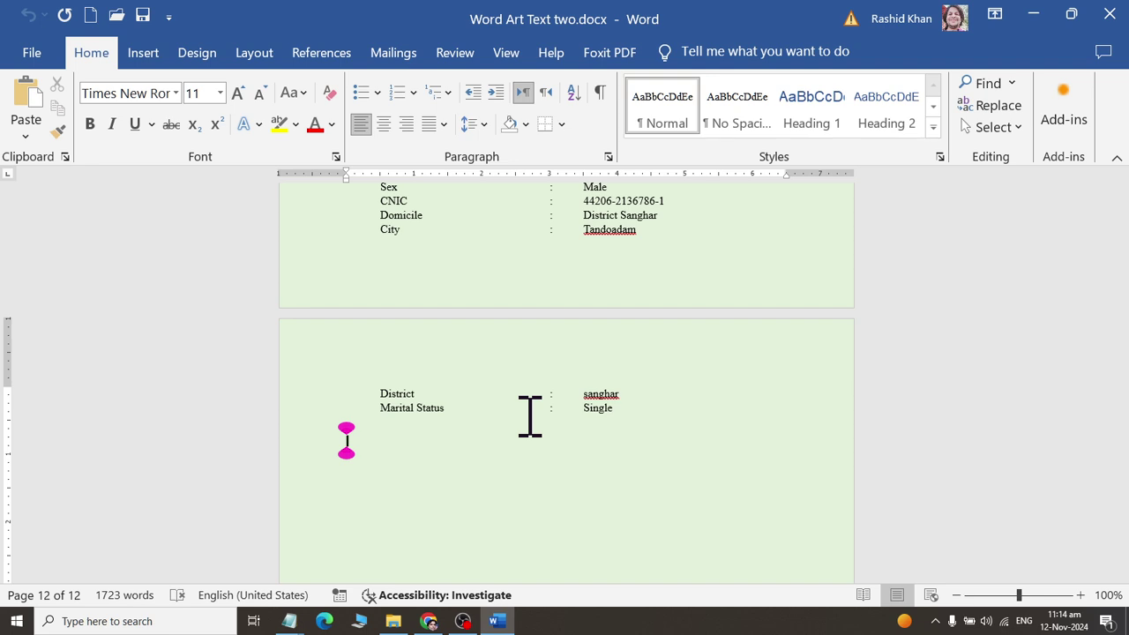
{"action": "key", "text": "Return"}
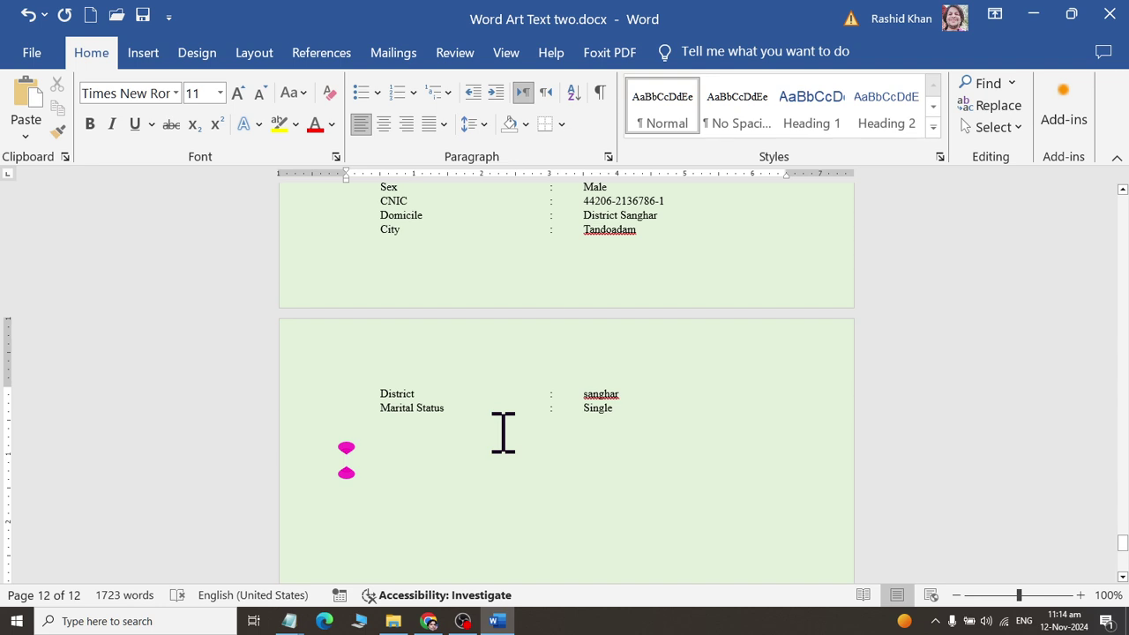
Go from Documents through Word_Files to Compbine Files and open Zahid CV.docx.
{"action": "left_click", "coordinate": [393, 621]}
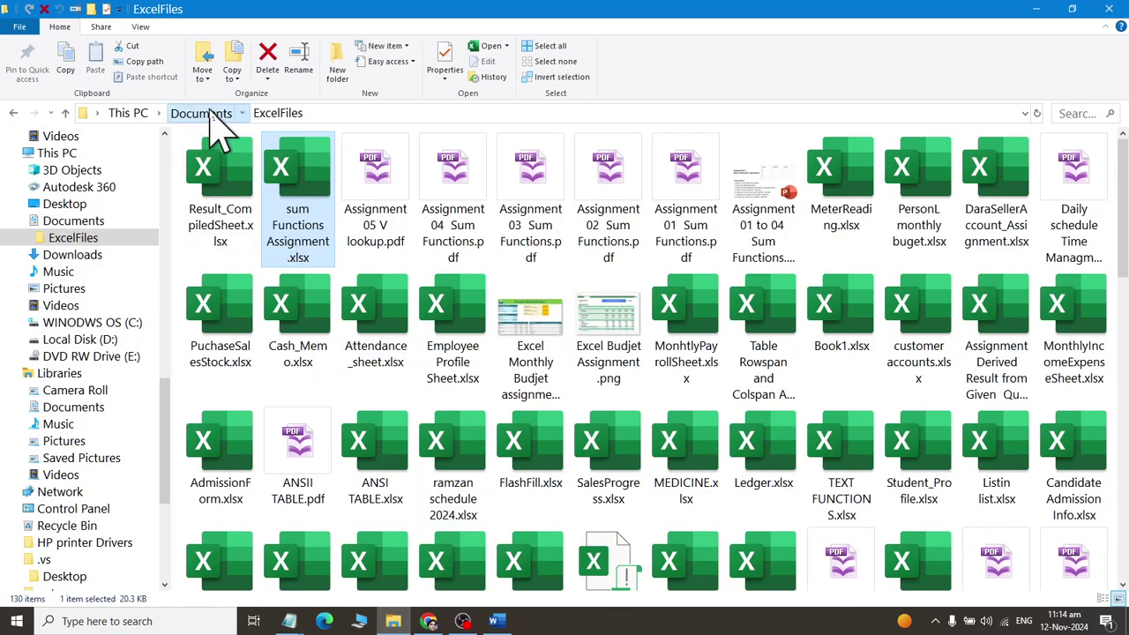
{"action": "key", "text": "alt+Up"}
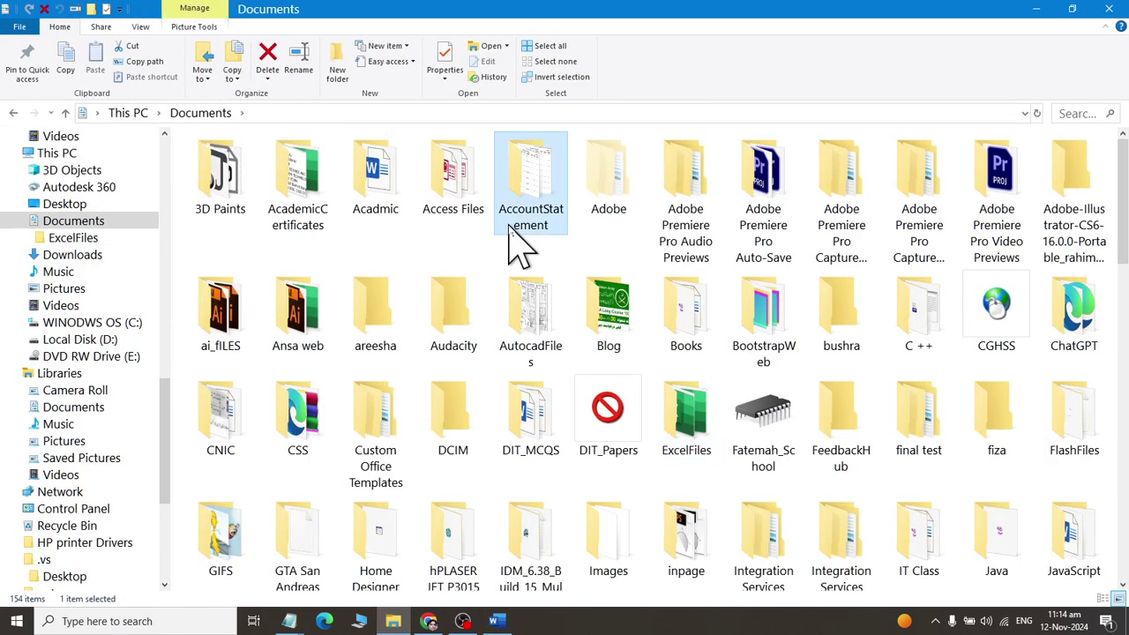
{"action": "type", "text": "word"}
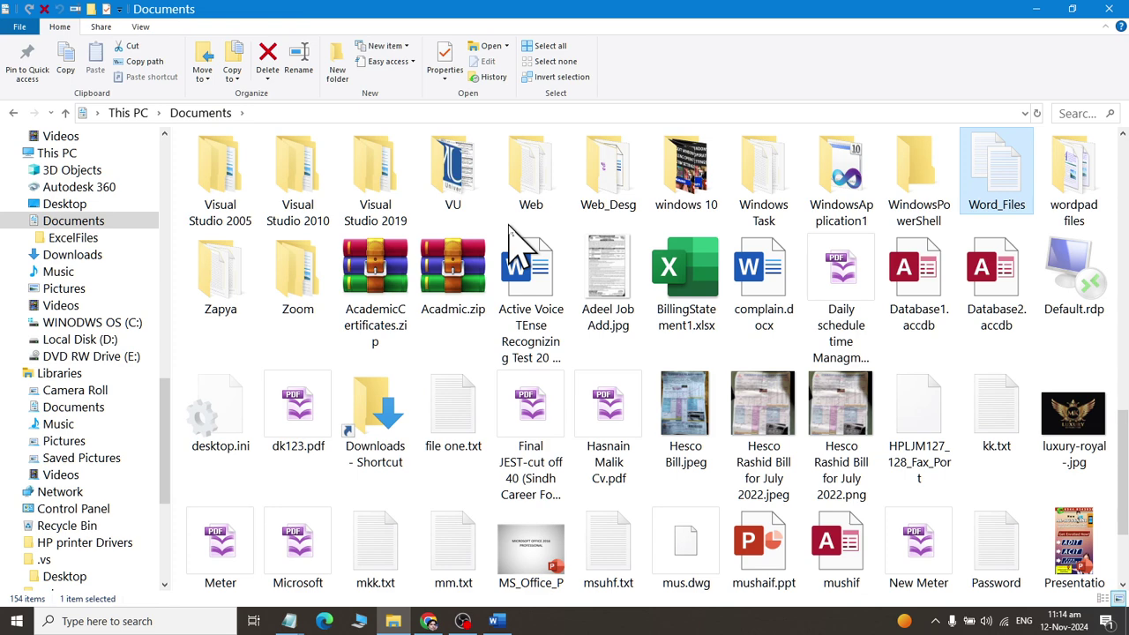
{"action": "key", "text": "Return"}
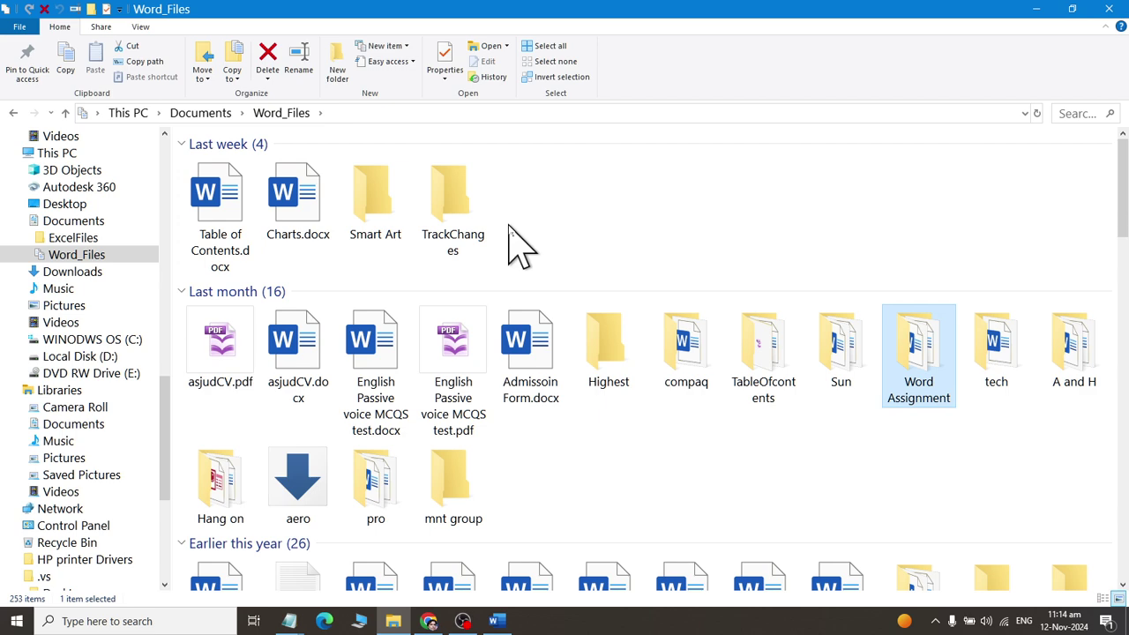
{"action": "type", "text": "com"}
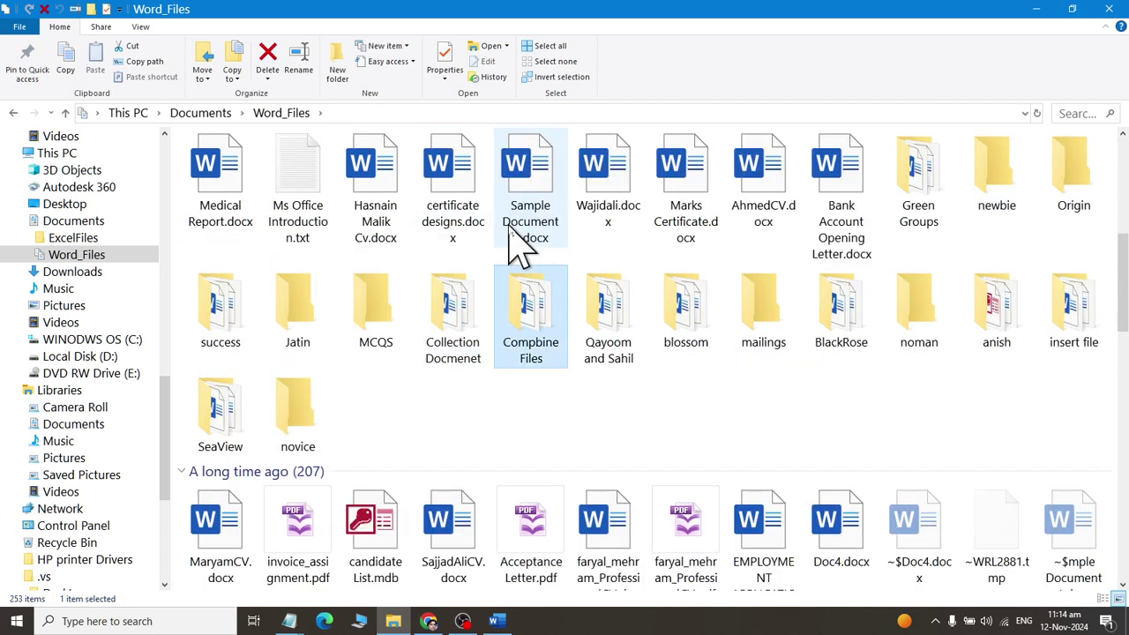
{"action": "key", "text": "Return"}
{"action": "mouse_move", "coordinate": [508, 224]}
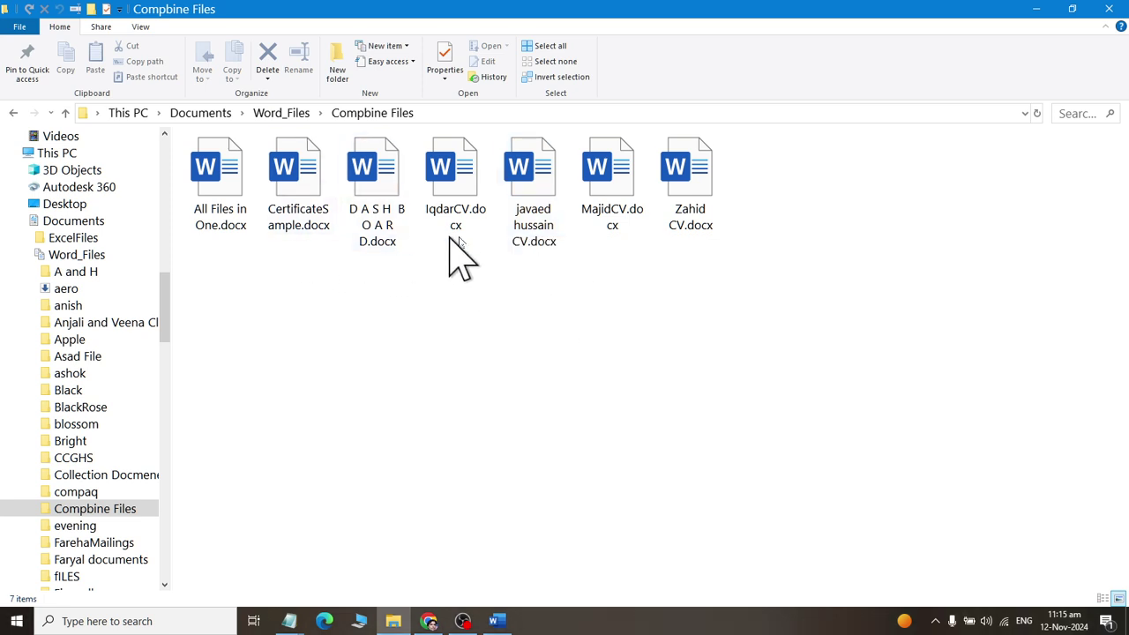
{"action": "double_click", "coordinate": [701, 213]}
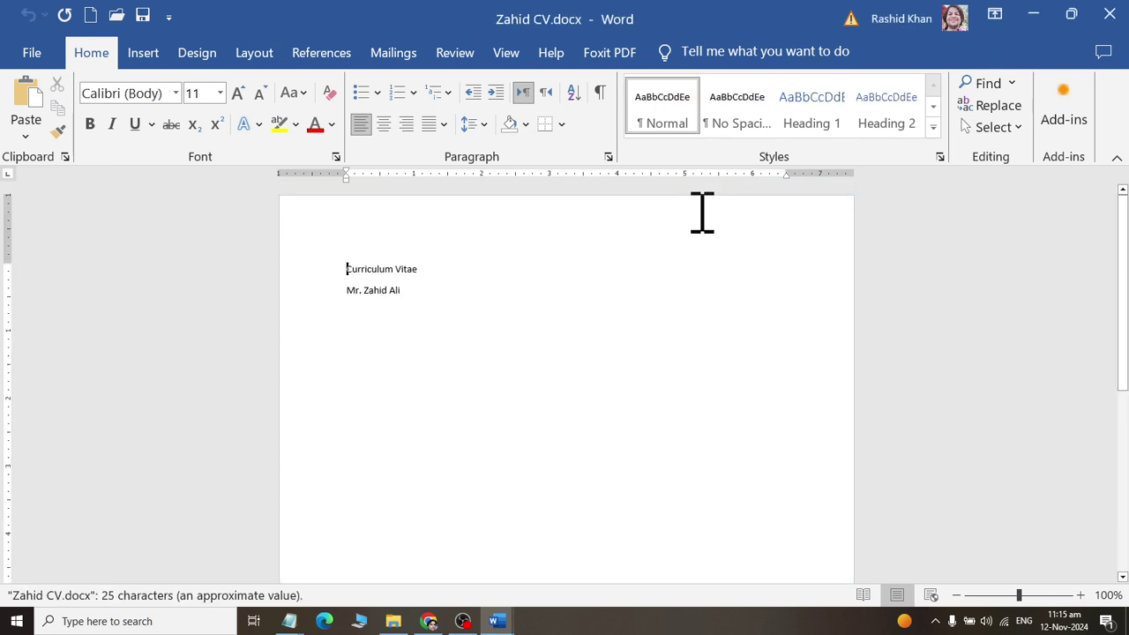
Close Zahid CV.docx after reopening it for another look, then save Word Art Text two.docx.
{"action": "left_click", "coordinate": [1109, 14]}
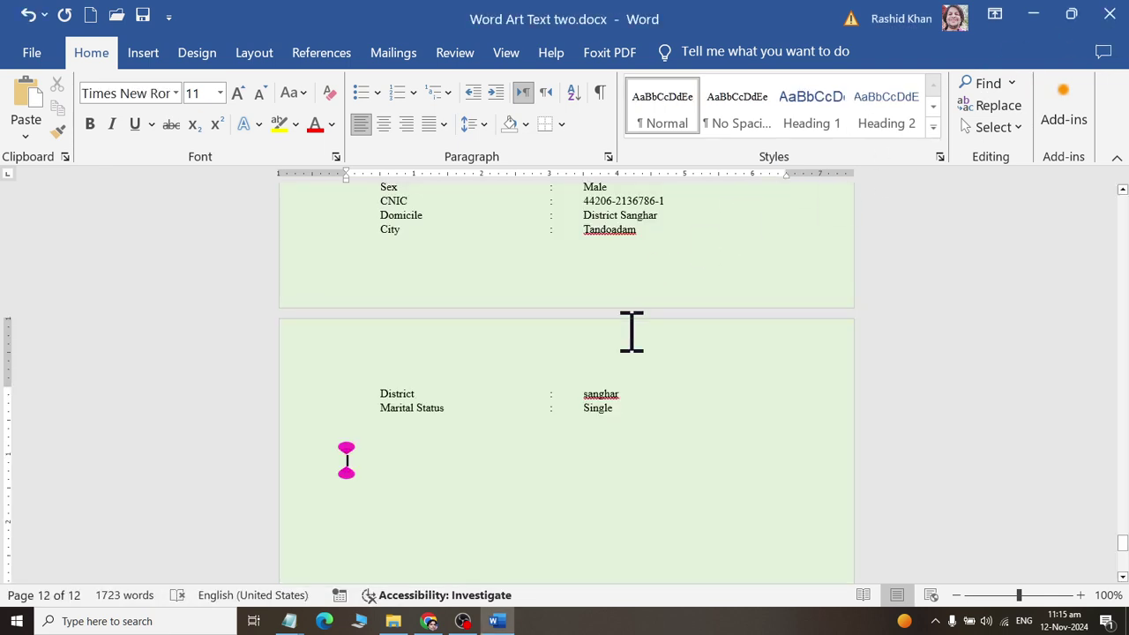
{"action": "key", "text": "alt+Tab"}
{"action": "double_click", "coordinate": [716, 208]}
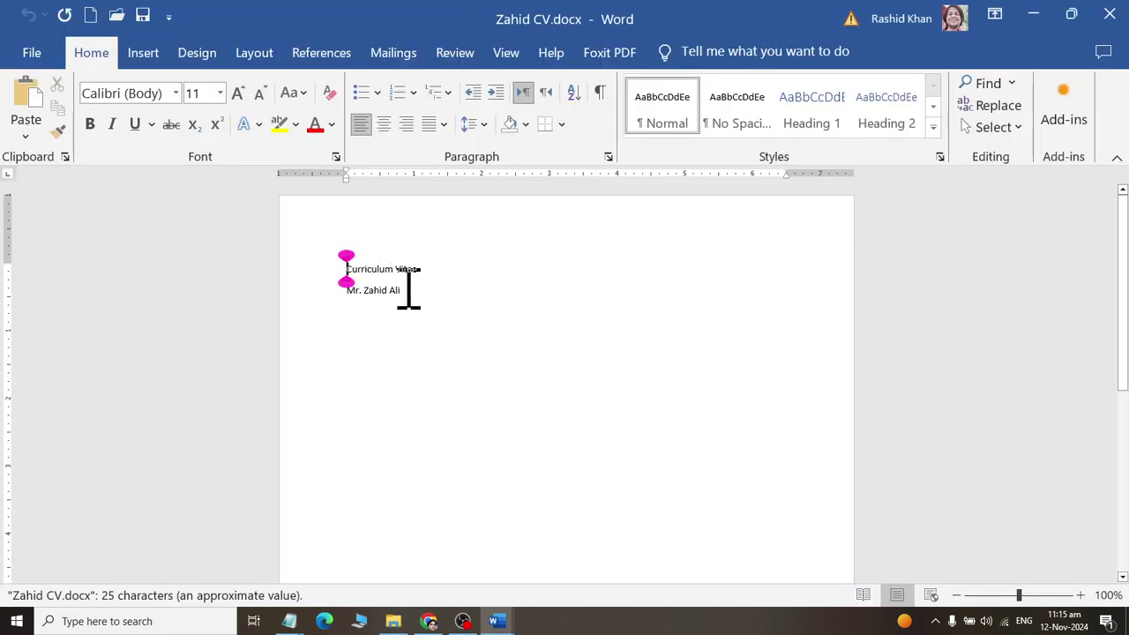
{"action": "left_click", "coordinate": [1110, 17]}
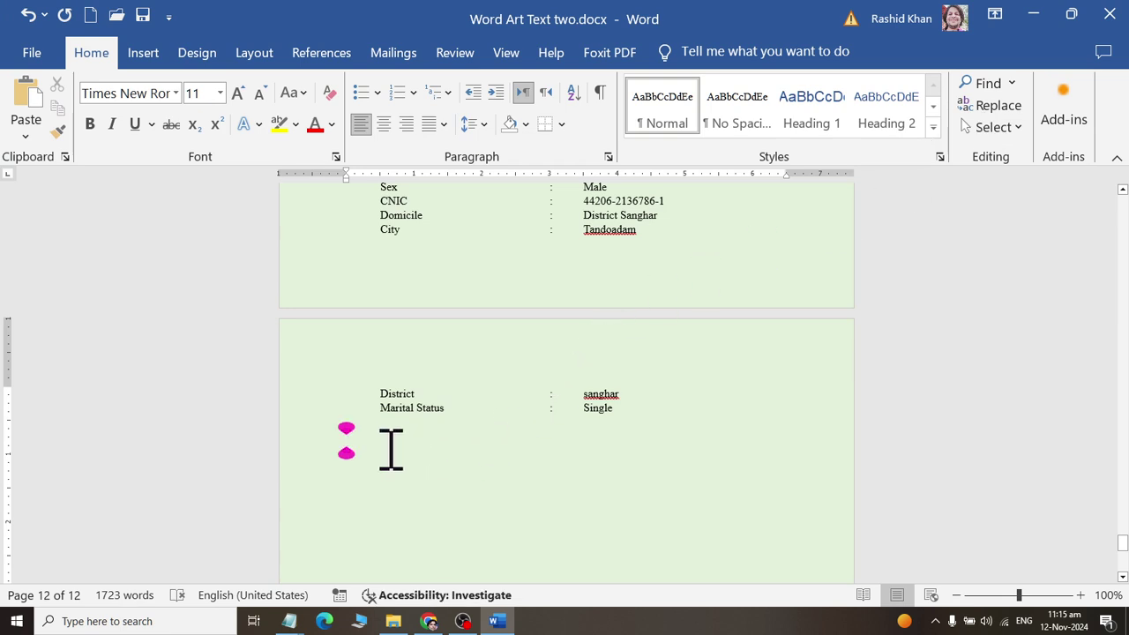
{"action": "key", "text": "ctrl+s"}
{"action": "left_click", "coordinate": [139, 58]}
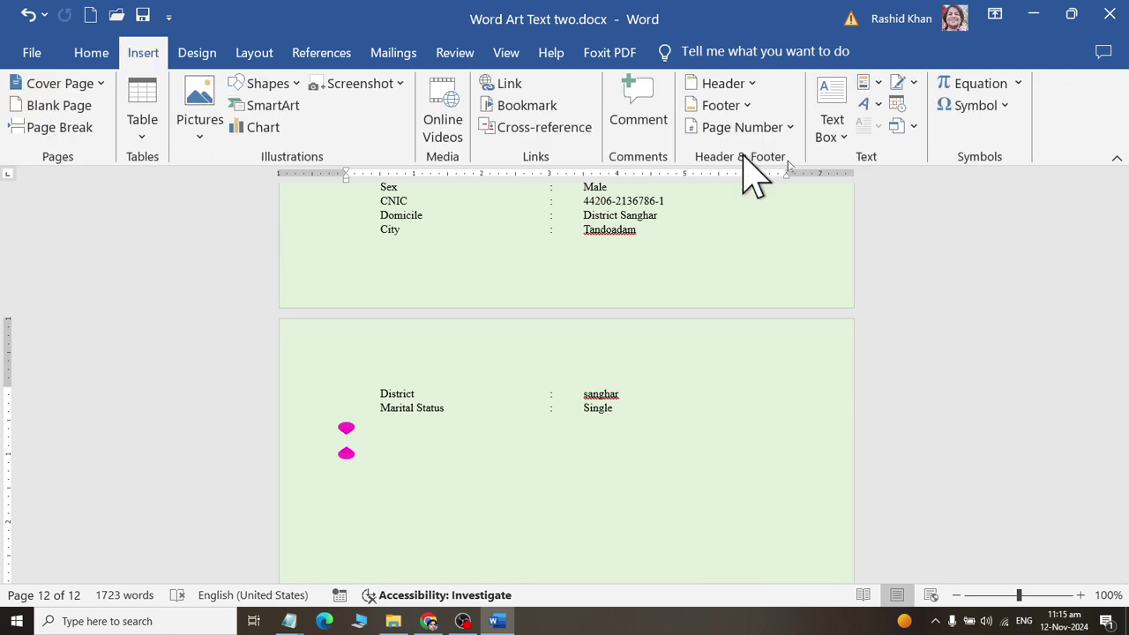
{"action": "left_click", "coordinate": [914, 126]}
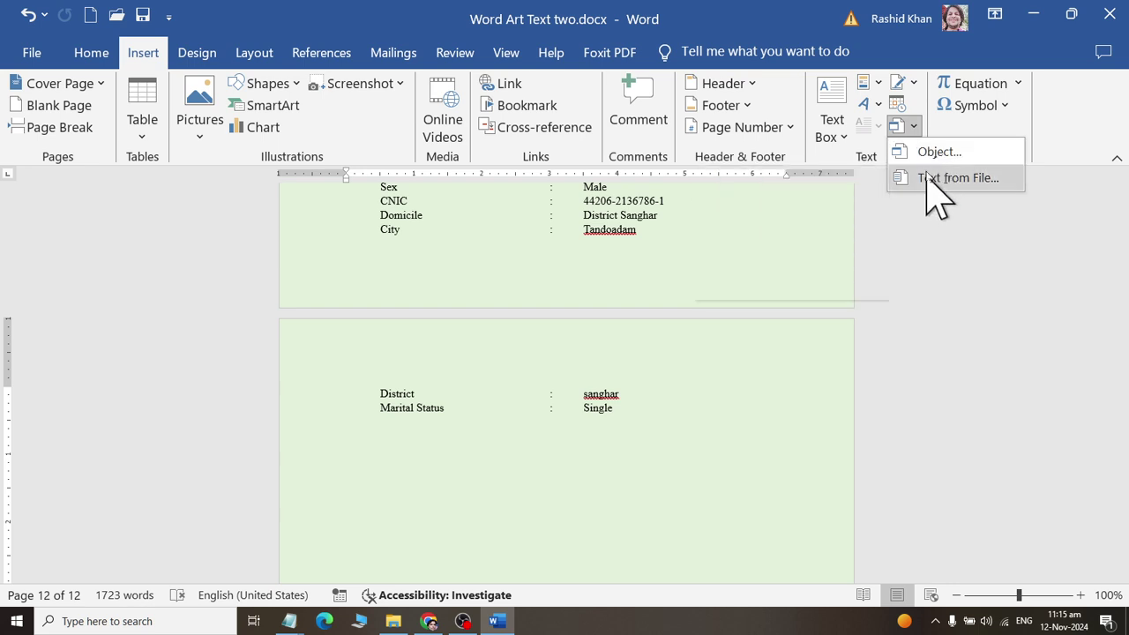
In the Object dialog's Create from File tab, browse into the Word_Files\Compbine Files folder.
{"action": "left_click", "coordinate": [928, 152]}
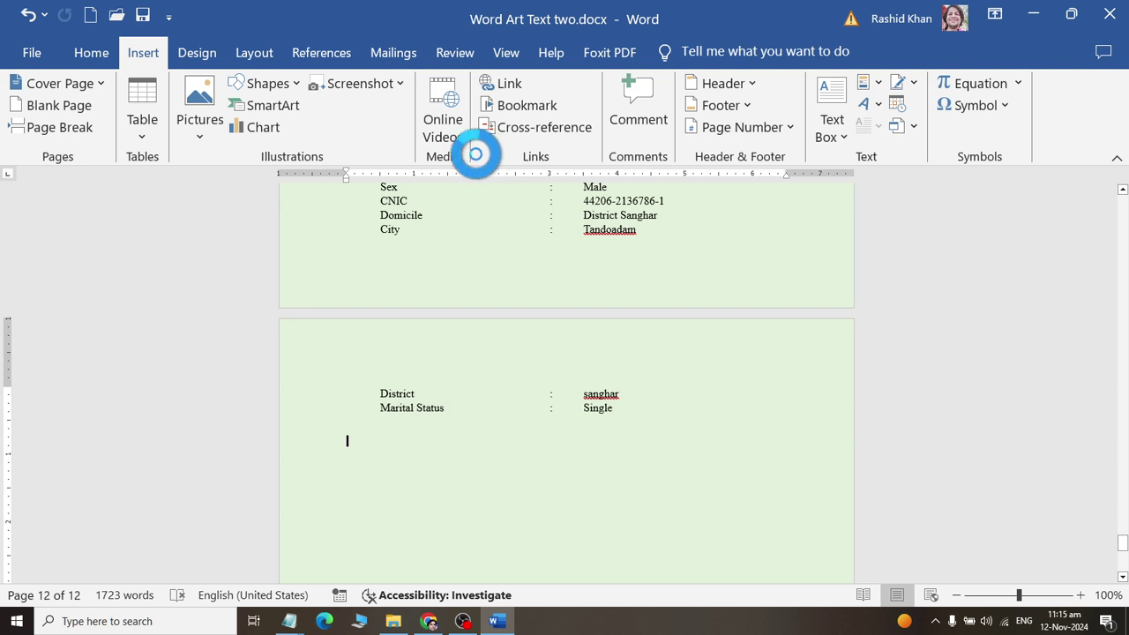
{"action": "left_click", "coordinate": [467, 204]}
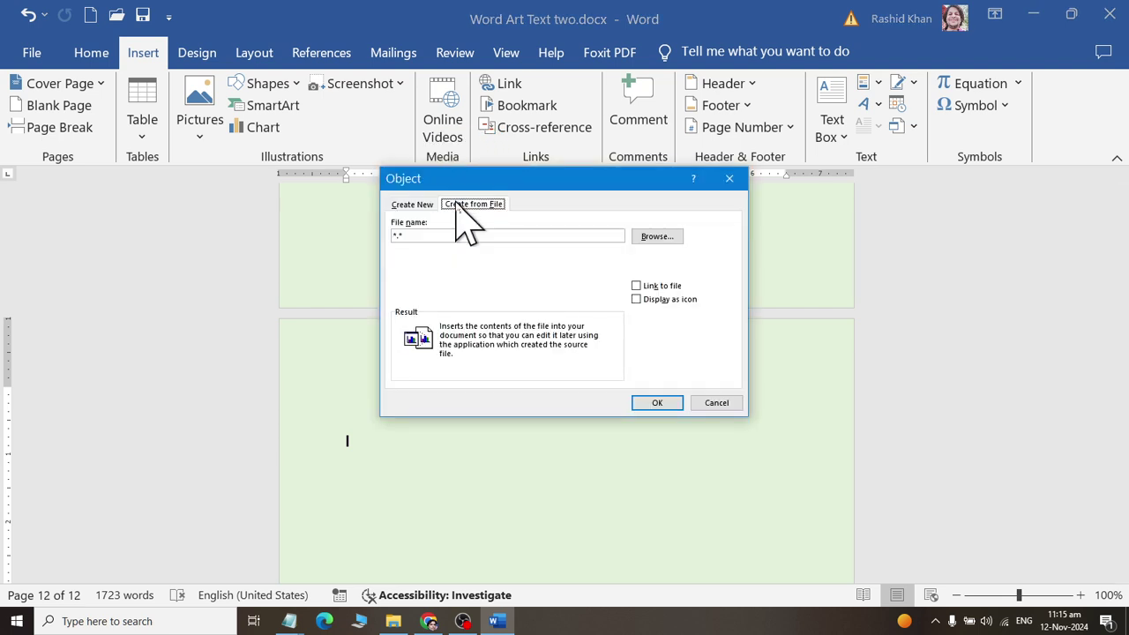
{"action": "left_click", "coordinate": [648, 236]}
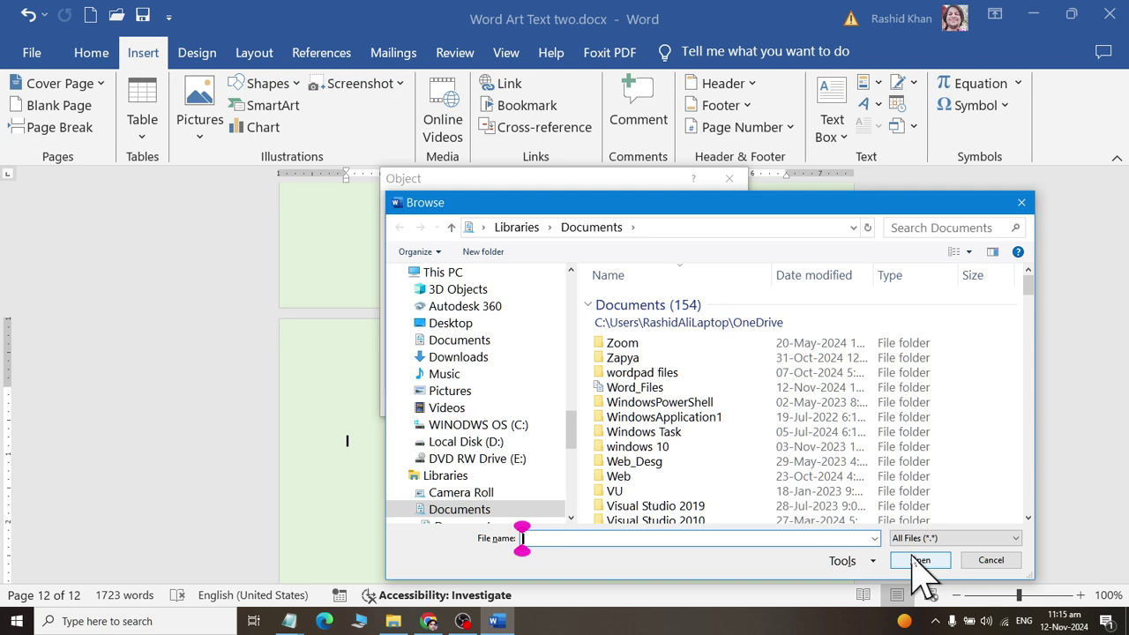
{"action": "left_click", "coordinate": [639, 388]}
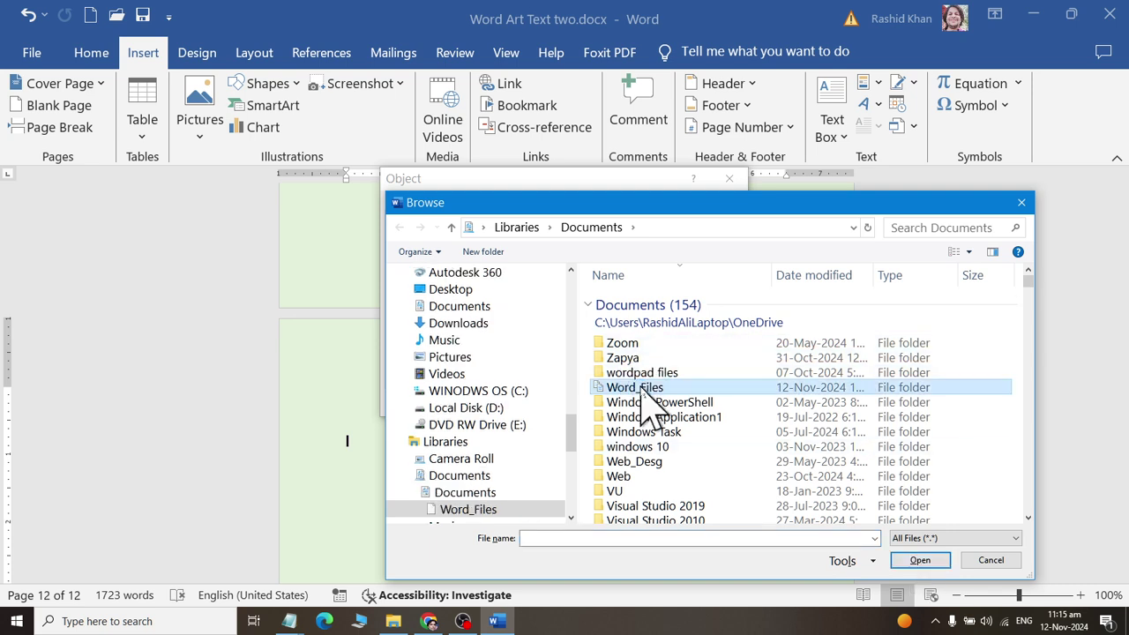
{"action": "double_click", "coordinate": [638, 391]}
{"action": "scroll", "coordinate": [650, 403], "scroll_direction": "down", "scroll_amount": 2}
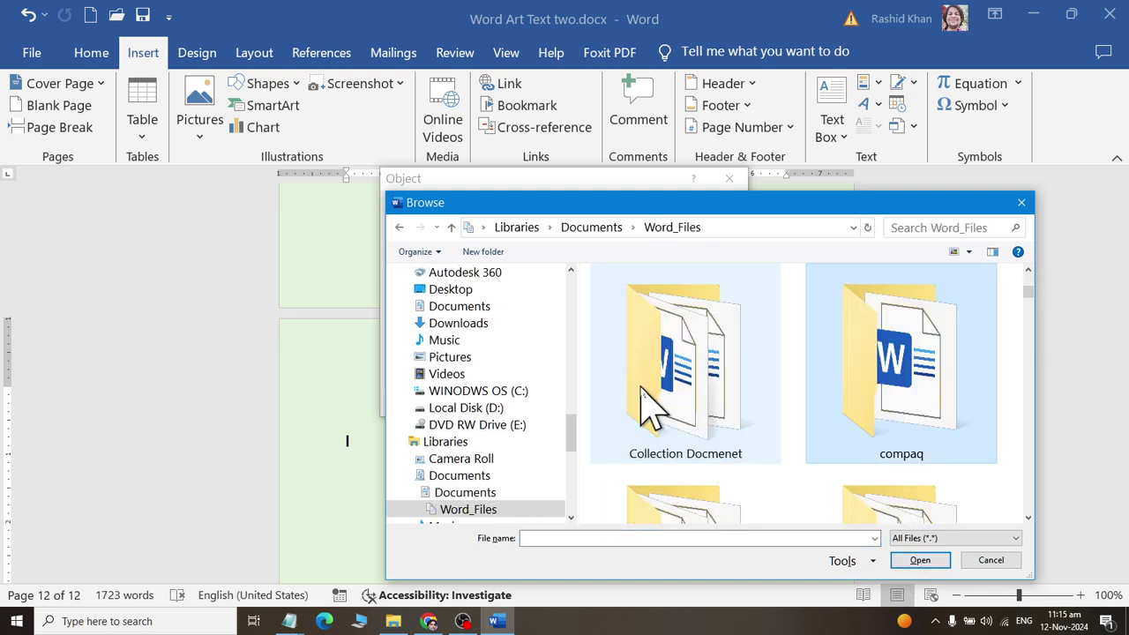
{"action": "scroll", "coordinate": [926, 432], "scroll_direction": "down", "scroll_amount": 1}
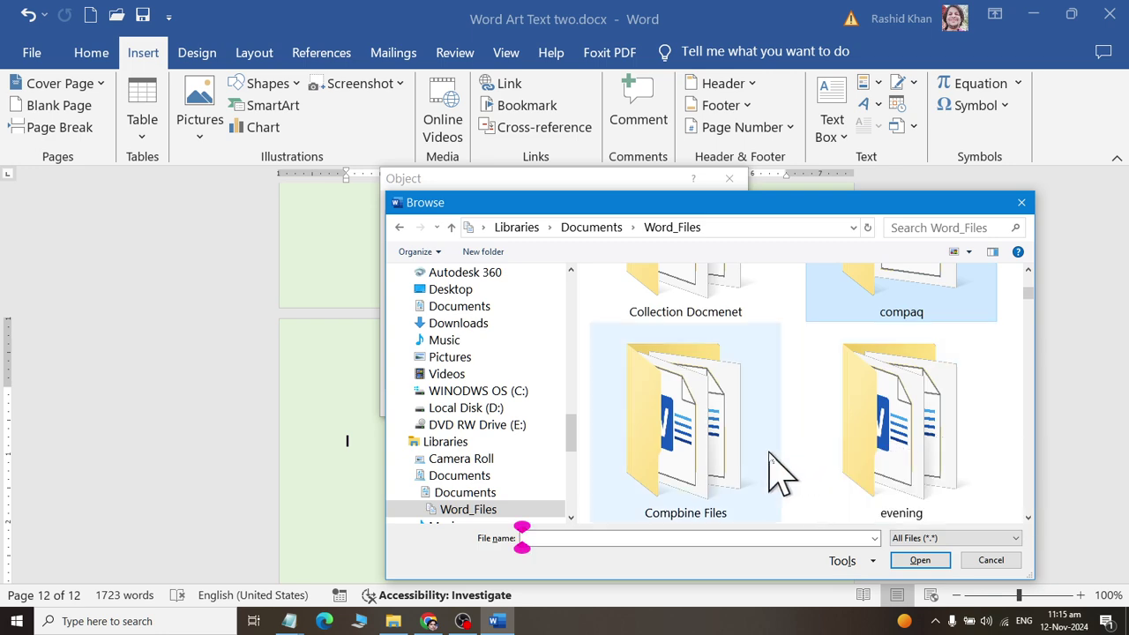
{"action": "left_click", "coordinate": [699, 461]}
{"action": "double_click", "coordinate": [698, 461]}
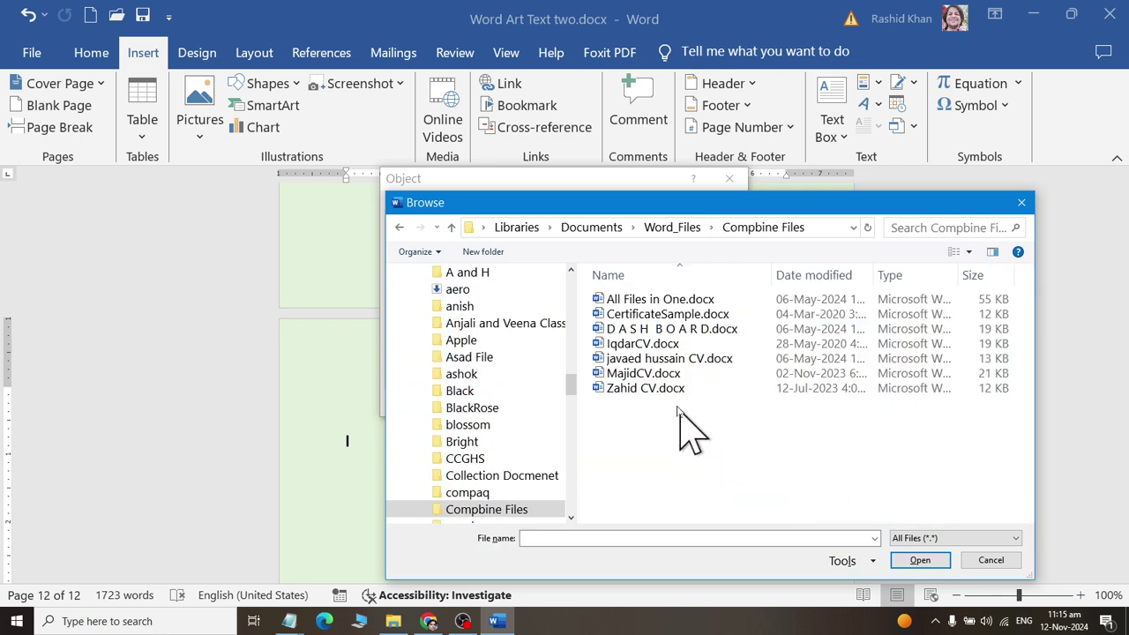
Insert Zahid CV.docx with Link to file ticked, showing content rather than an icon.
{"action": "left_click", "coordinate": [671, 390]}
{"action": "left_click", "coordinate": [916, 564]}
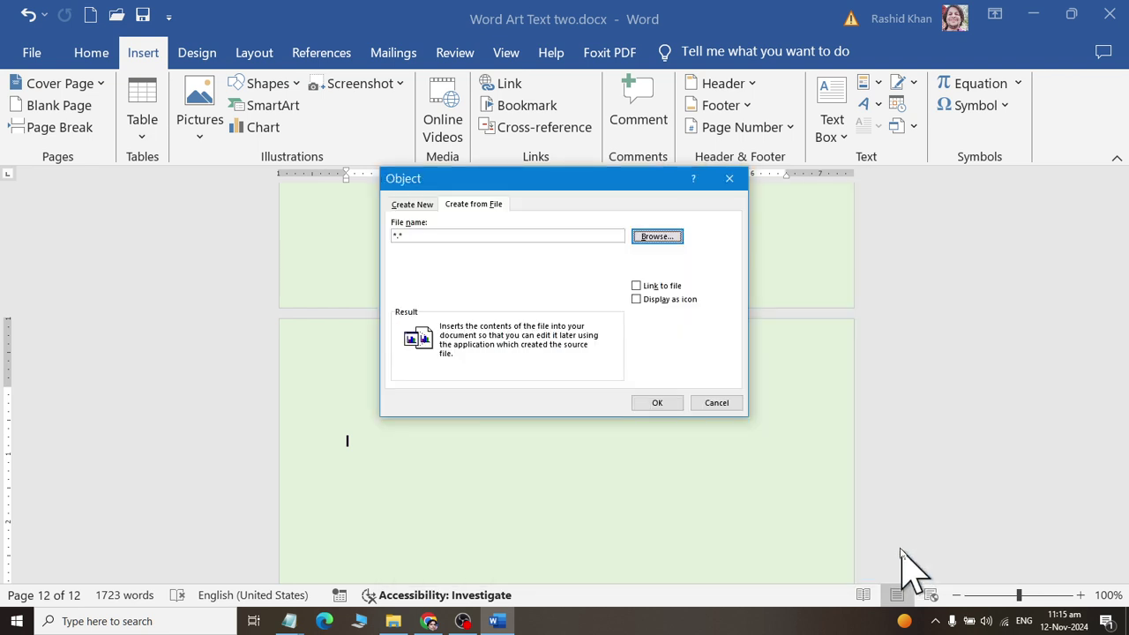
{"action": "left_click", "coordinate": [644, 300]}
{"action": "left_click", "coordinate": [644, 301]}
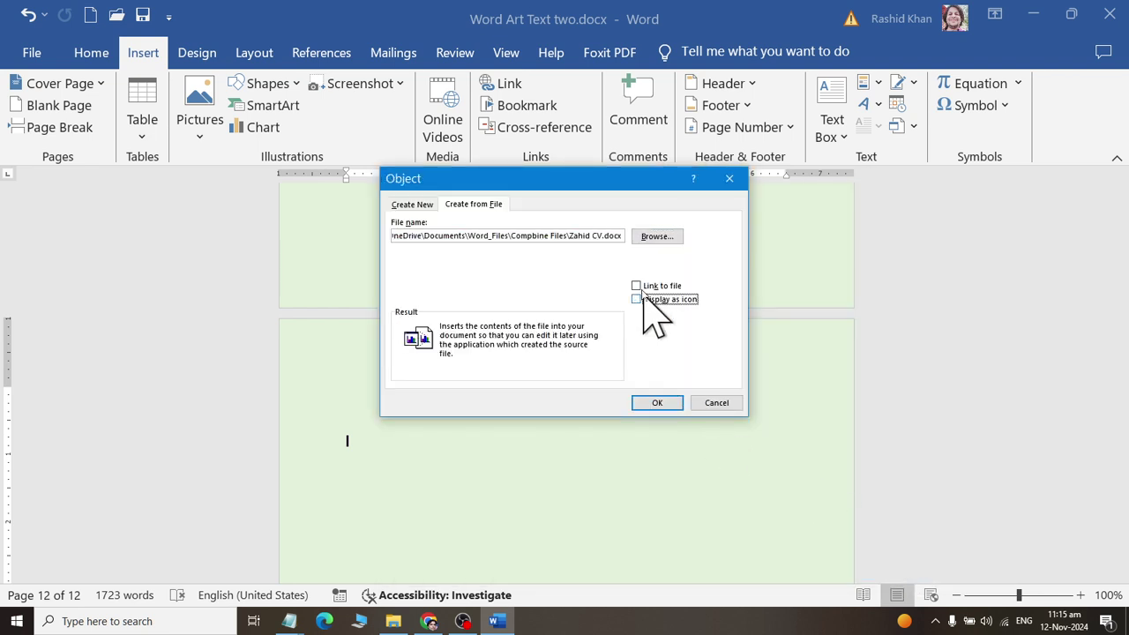
{"action": "left_click", "coordinate": [640, 286]}
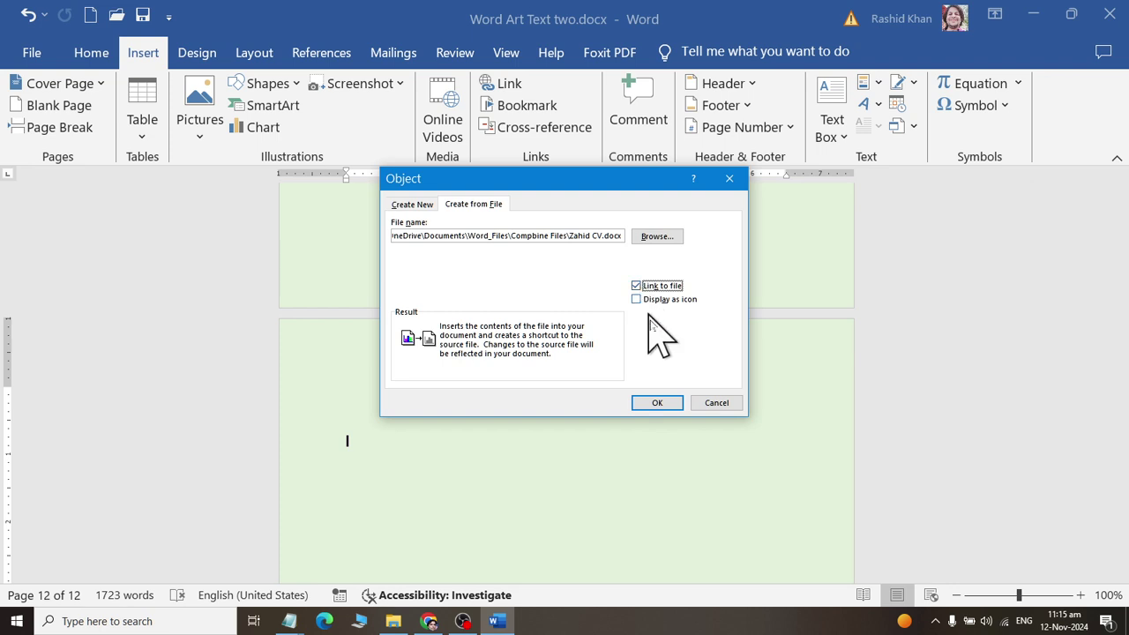
{"action": "left_click", "coordinate": [663, 406]}
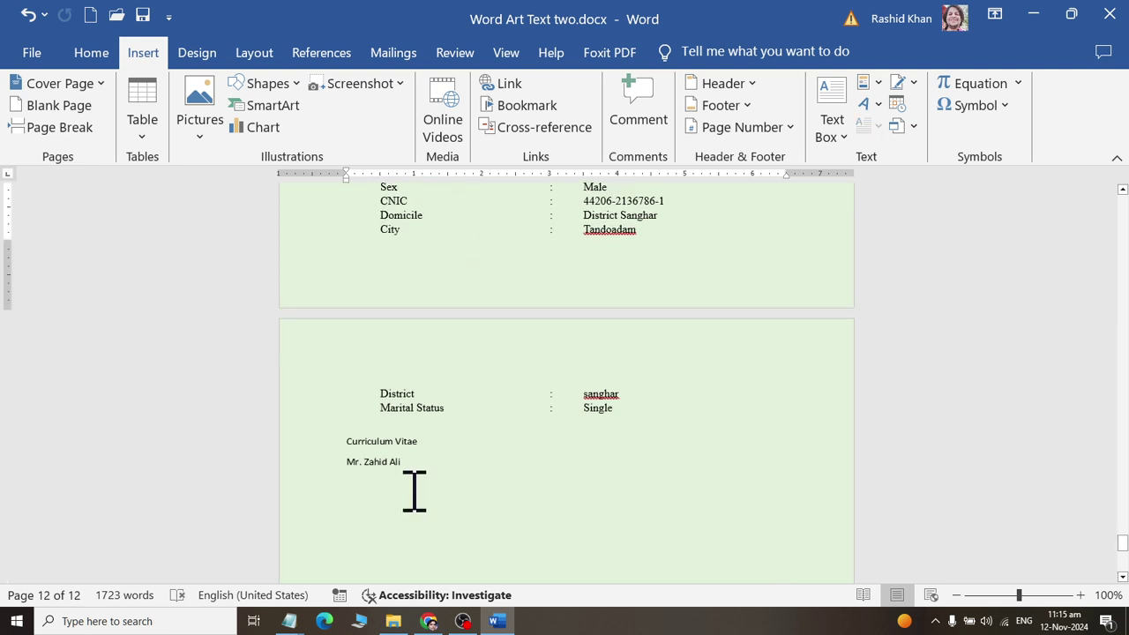
{"action": "scroll", "coordinate": [413, 492], "scroll_direction": "up", "scroll_amount": 3}
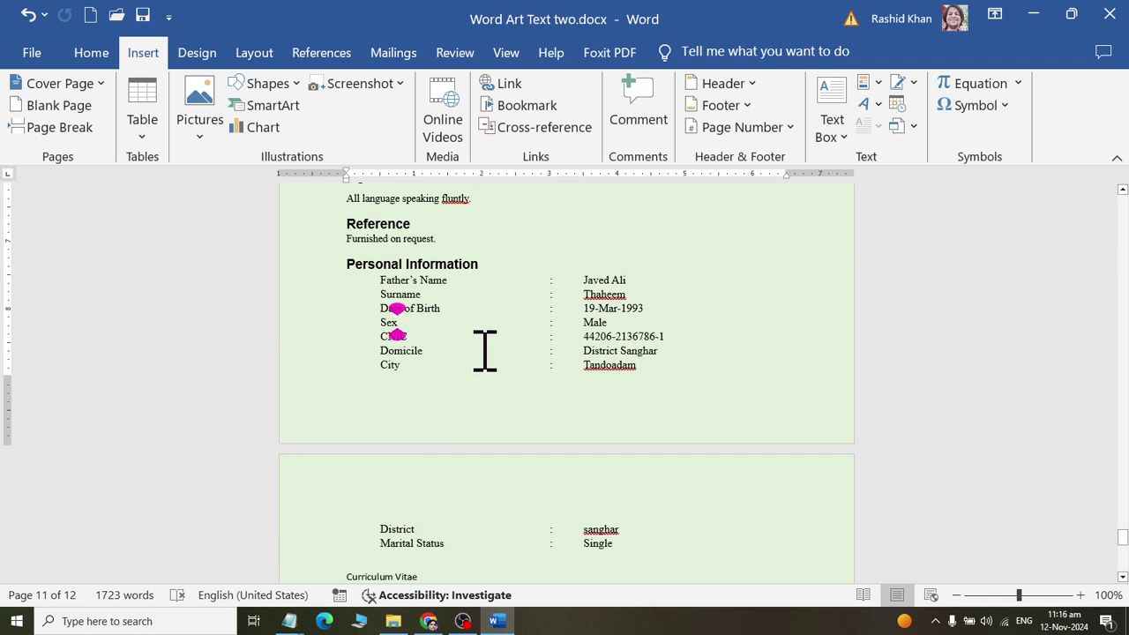
{"action": "scroll", "coordinate": [459, 380], "scroll_direction": "down", "scroll_amount": 2}
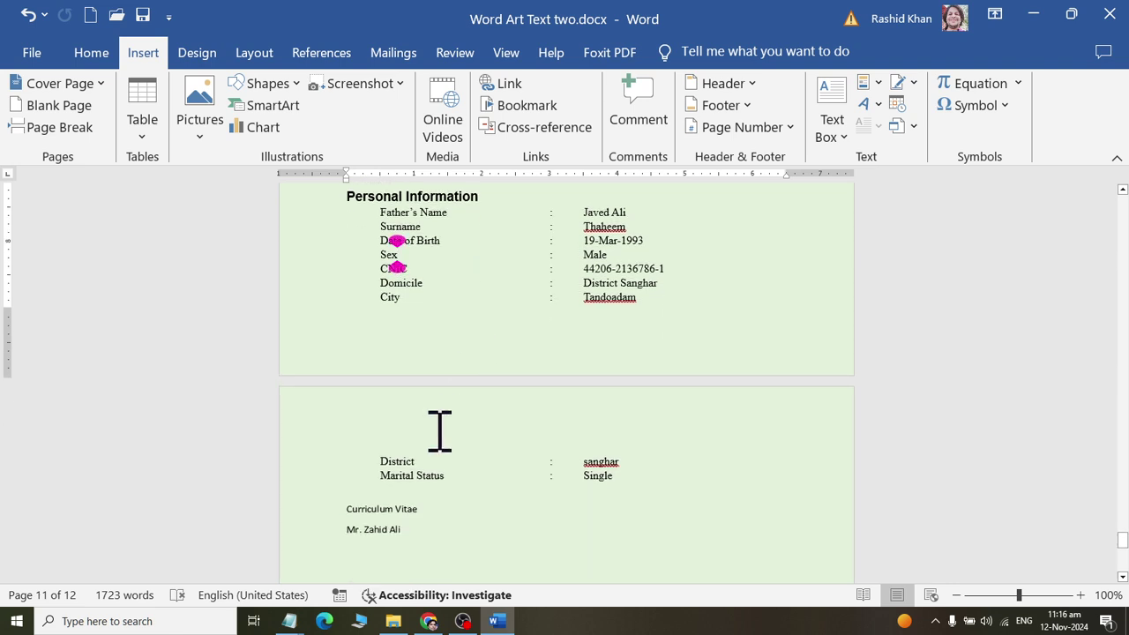
{"action": "left_click", "coordinate": [393, 525]}
{"action": "scroll", "coordinate": [445, 490], "scroll_direction": "down", "scroll_amount": 3}
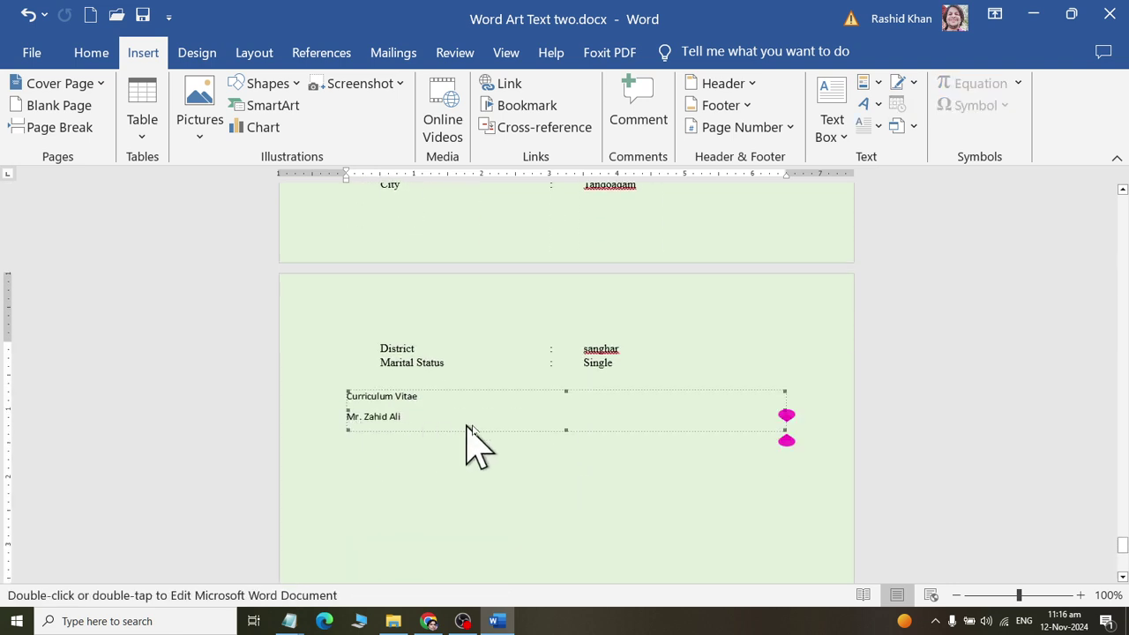
{"action": "scroll", "coordinate": [494, 432], "scroll_direction": "up", "scroll_amount": 2, "text": "ctrl"}
{"action": "scroll", "coordinate": [479, 461], "scroll_direction": "up", "scroll_amount": 4, "text": "ctrl"}
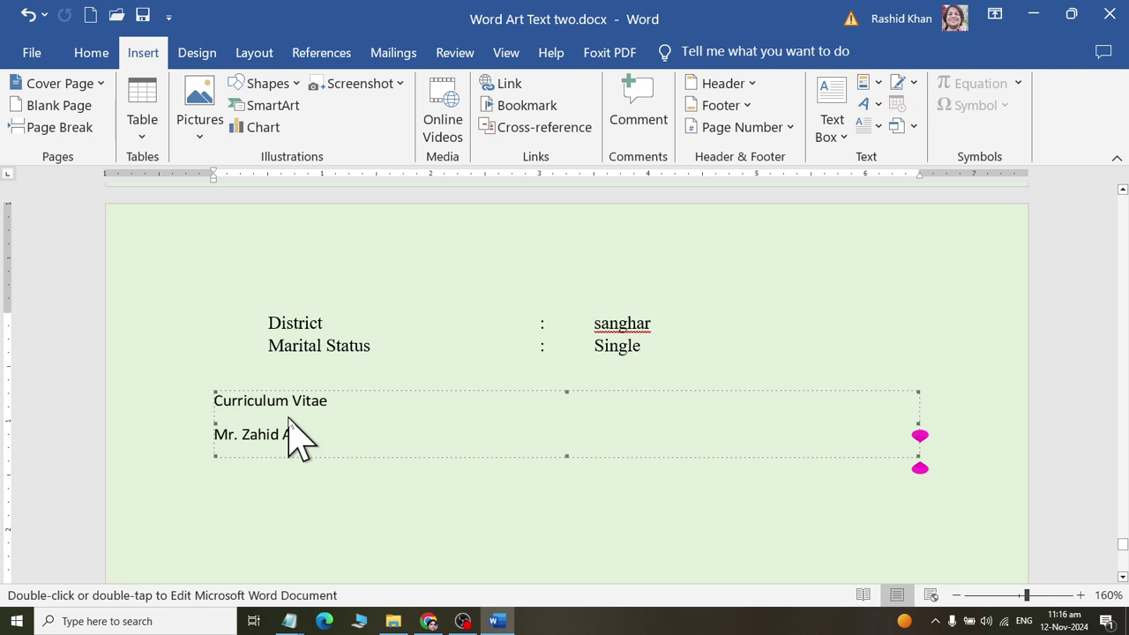
Open the linked Zahid CV.docx source, add 'Contact :' and 'Email:' lines after the name, and close it.
{"action": "double_click", "coordinate": [289, 420]}
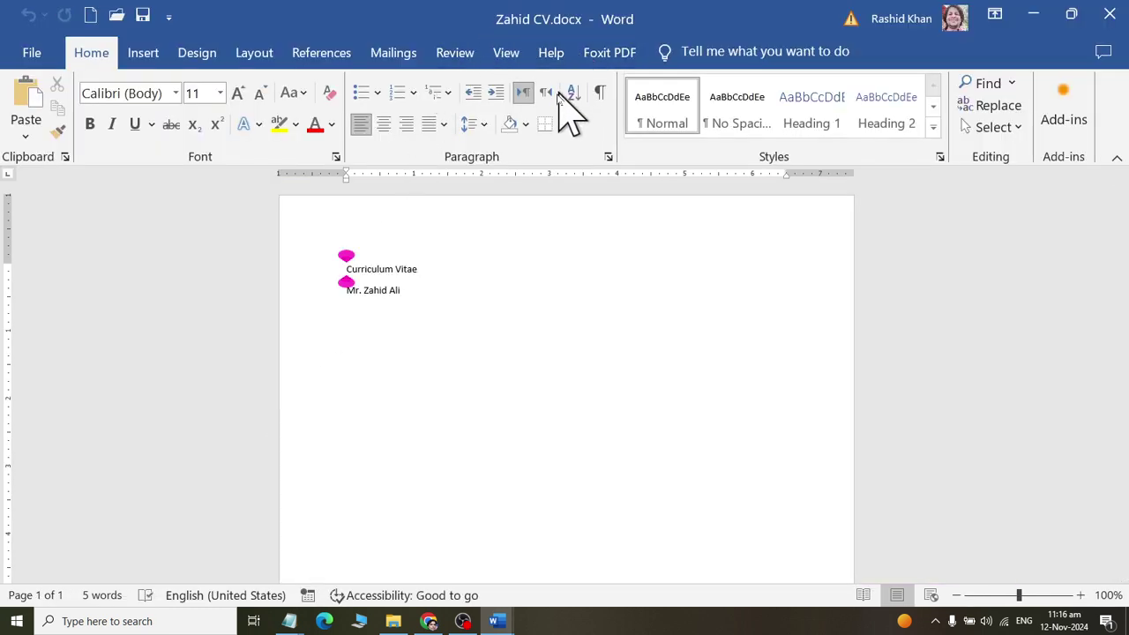
{"action": "key", "text": "ctrl+End"}
{"action": "key", "text": "Return"}
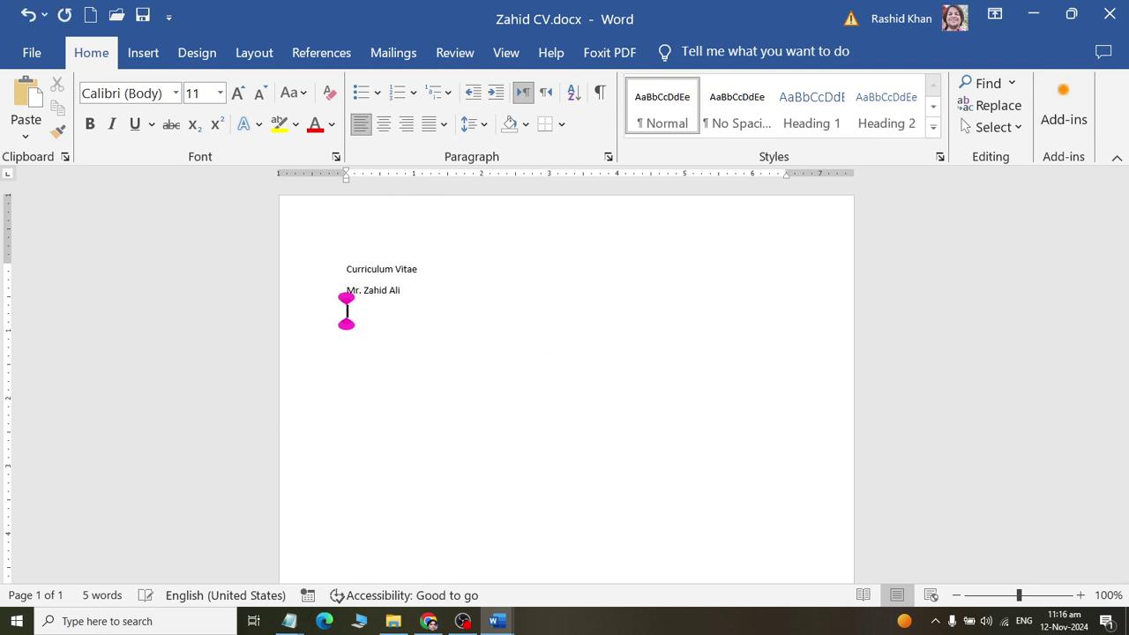
{"action": "type", "text": "Co"}
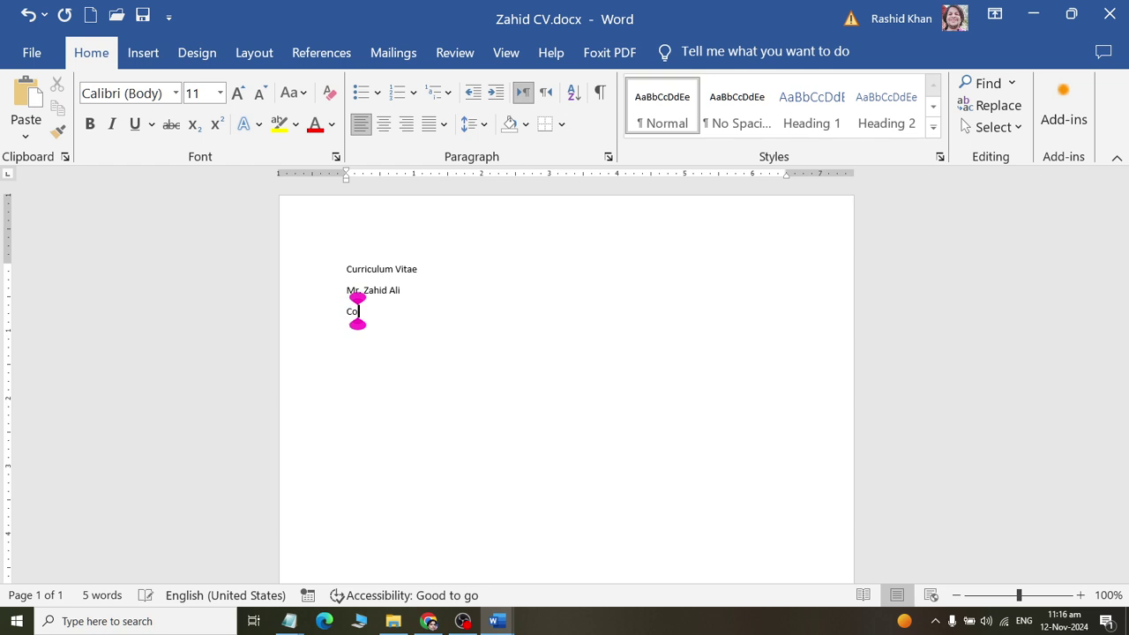
{"action": "type", "text": "ntact :"}
{"action": "key", "text": "Return"}
{"action": "type", "text": "Emai"}
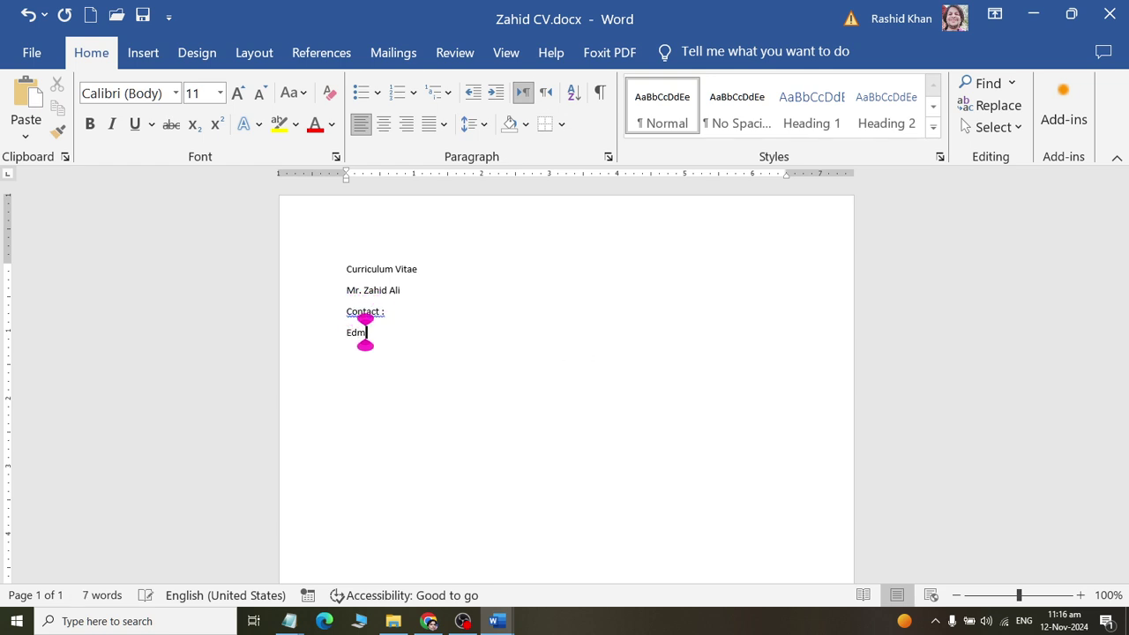
{"action": "type", "text": "l:"}
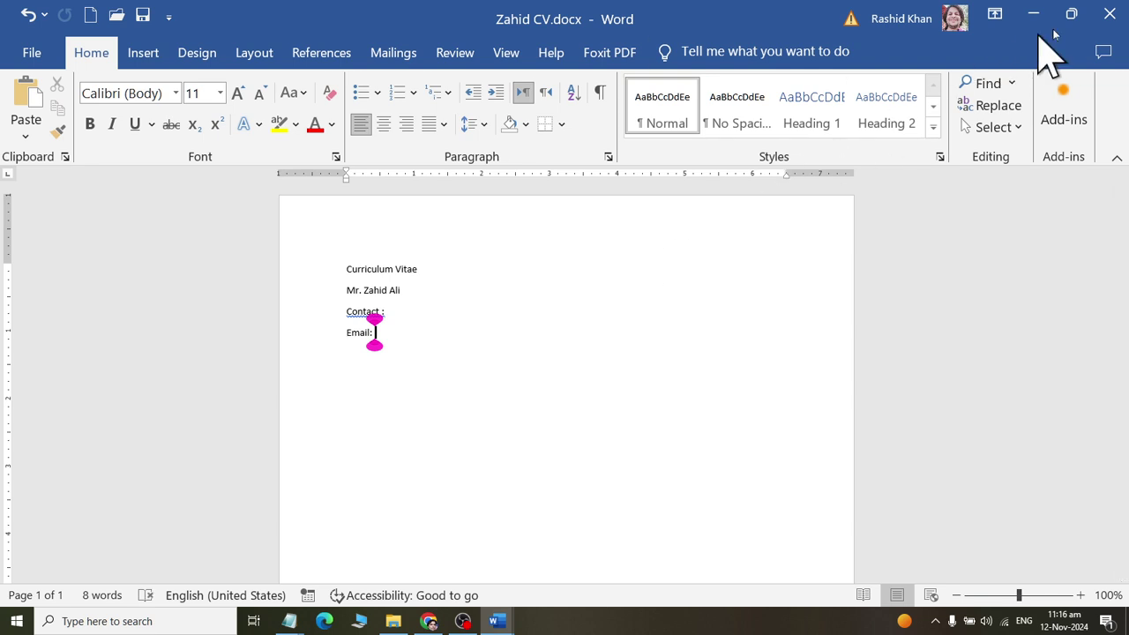
{"action": "left_click", "coordinate": [1109, 14]}
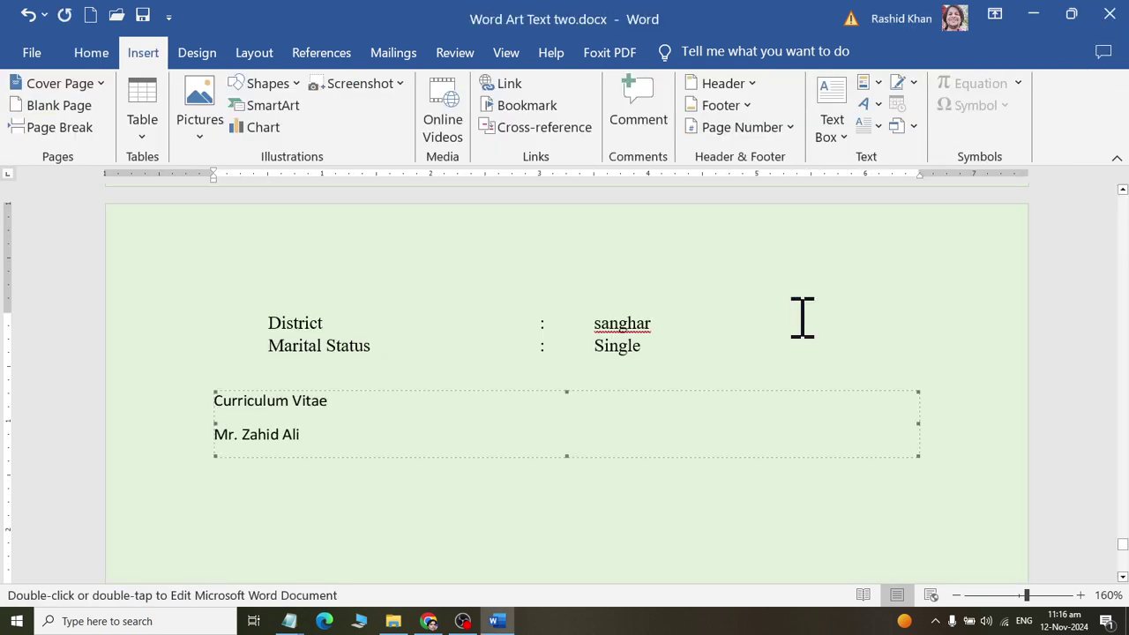
Save and reopen Word Art Text two.docx, accepting the link update so Contact and Email appear.
{"action": "left_click", "coordinate": [418, 521]}
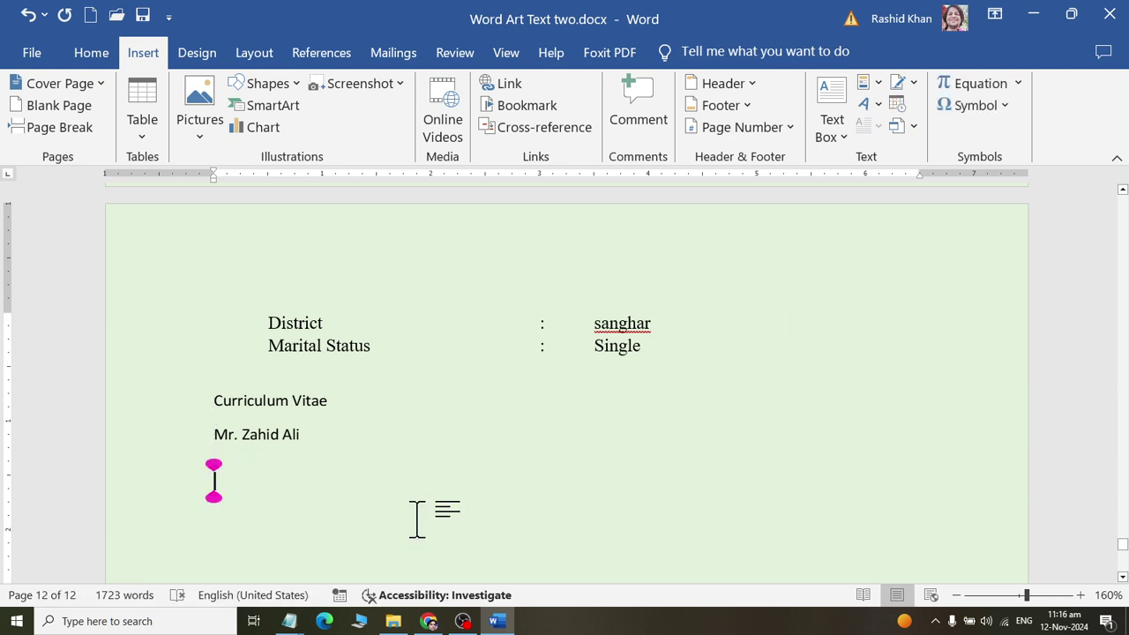
{"action": "left_click", "coordinate": [142, 15]}
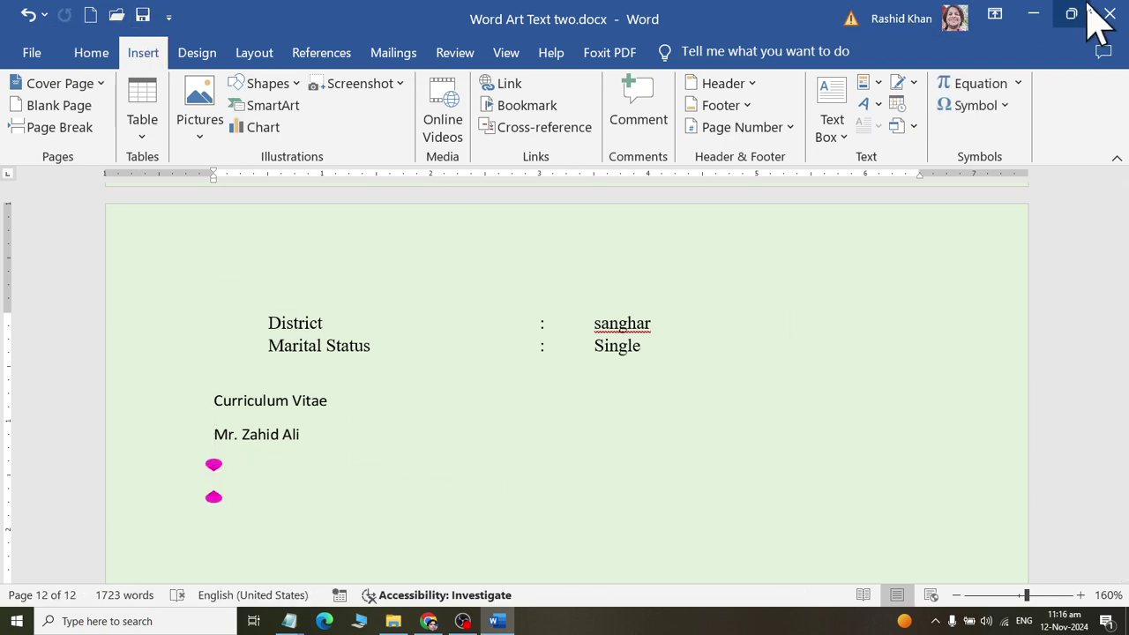
{"action": "key", "text": "ctrl+w"}
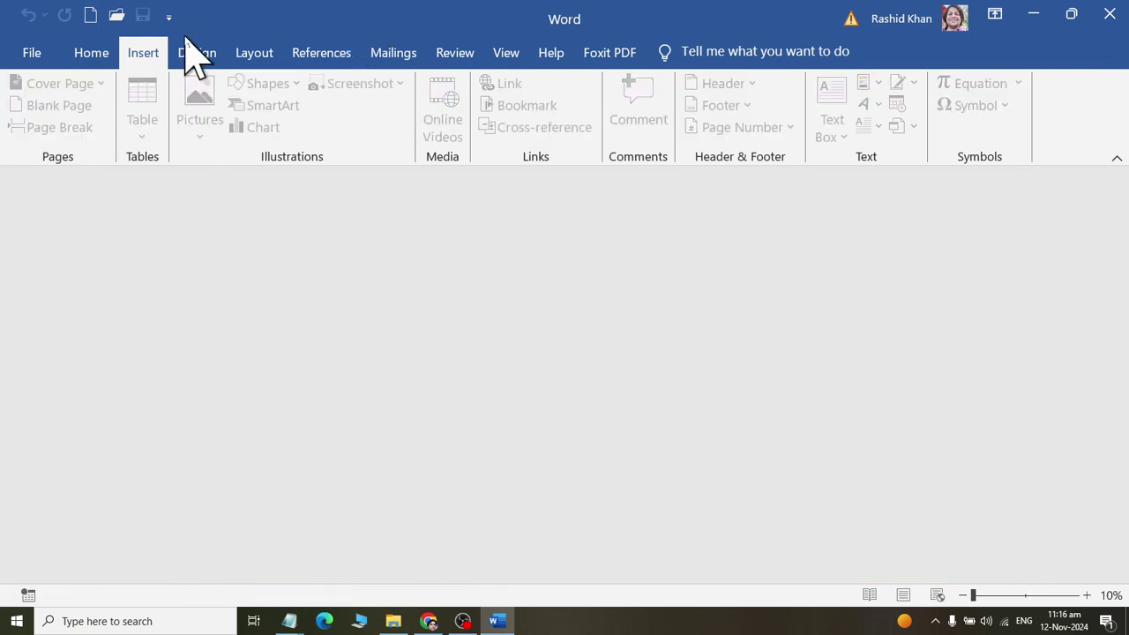
{"action": "left_click", "coordinate": [18, 51]}
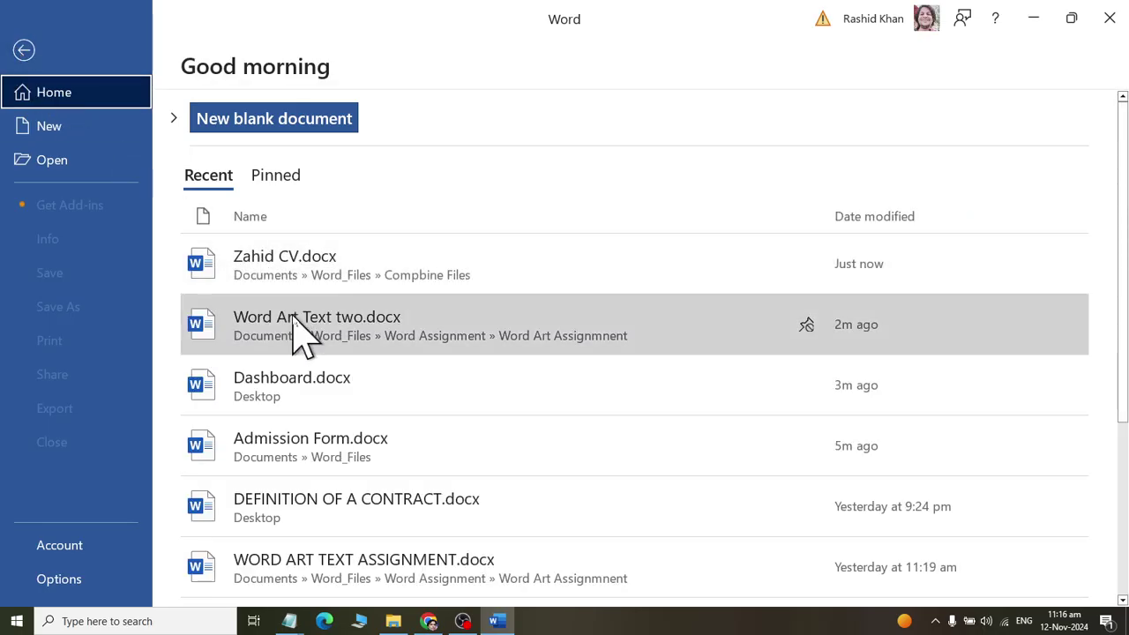
{"action": "left_click", "coordinate": [292, 316]}
{"action": "left_click", "coordinate": [538, 353]}
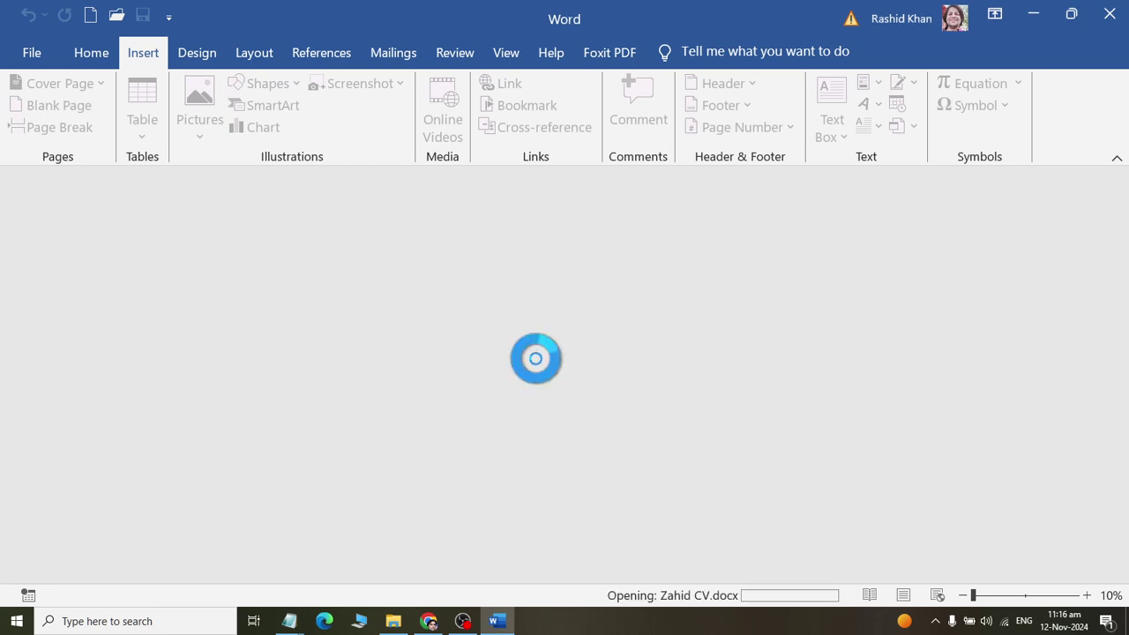
{"action": "scroll", "coordinate": [1066, 265], "scroll_direction": "down", "scroll_amount": 3}
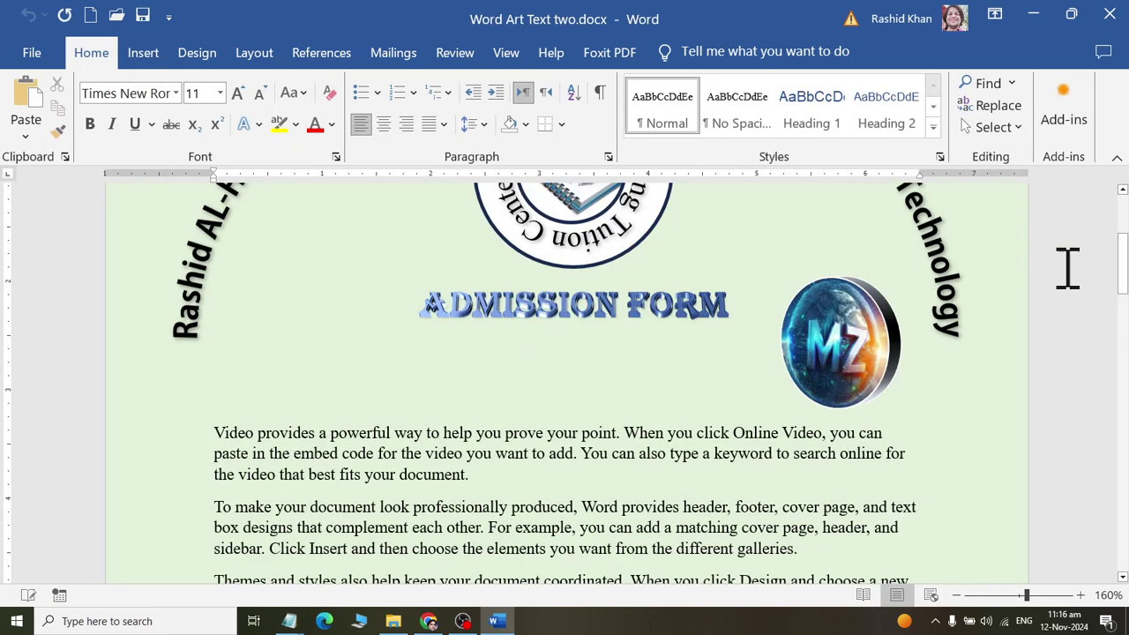
{"action": "left_click_drag", "start_coordinate": [1125, 291], "coordinate": [1126, 569]}
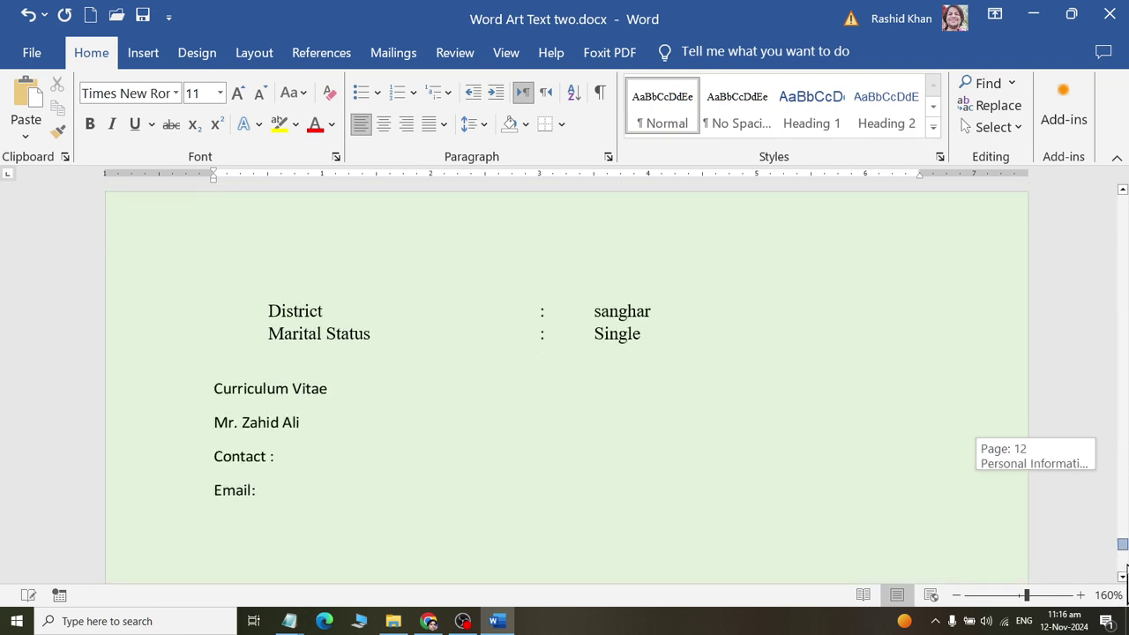
Close Word Art Text two.docx saving changes, then reopen Zahid CV.docx from File Explorer.
{"action": "left_click", "coordinate": [310, 463]}
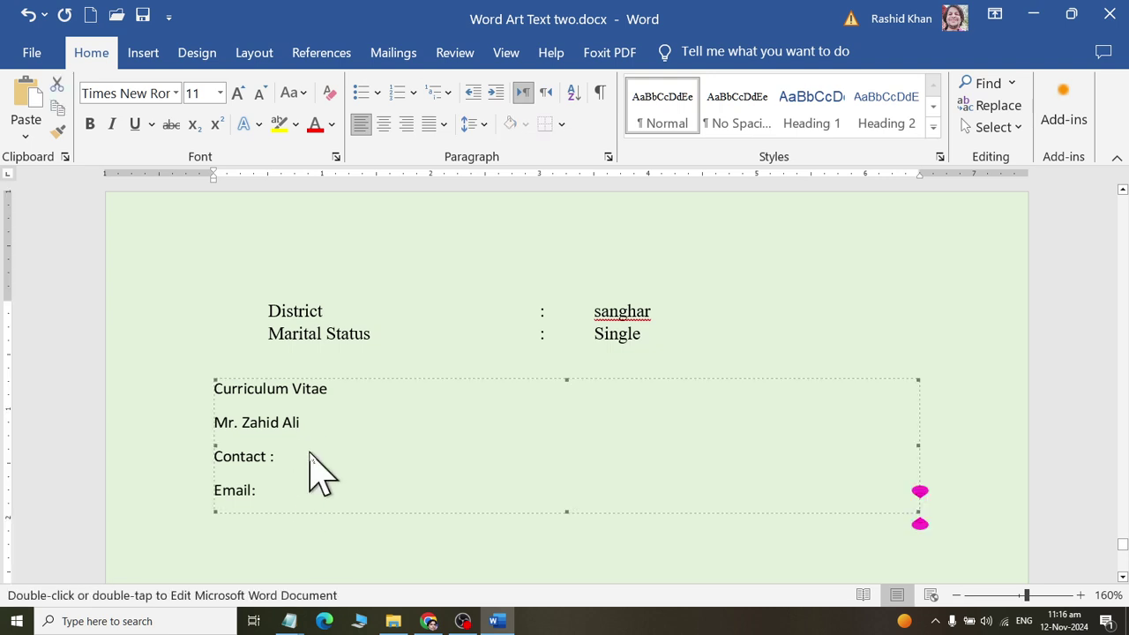
{"action": "key", "text": "ctrl+w"}
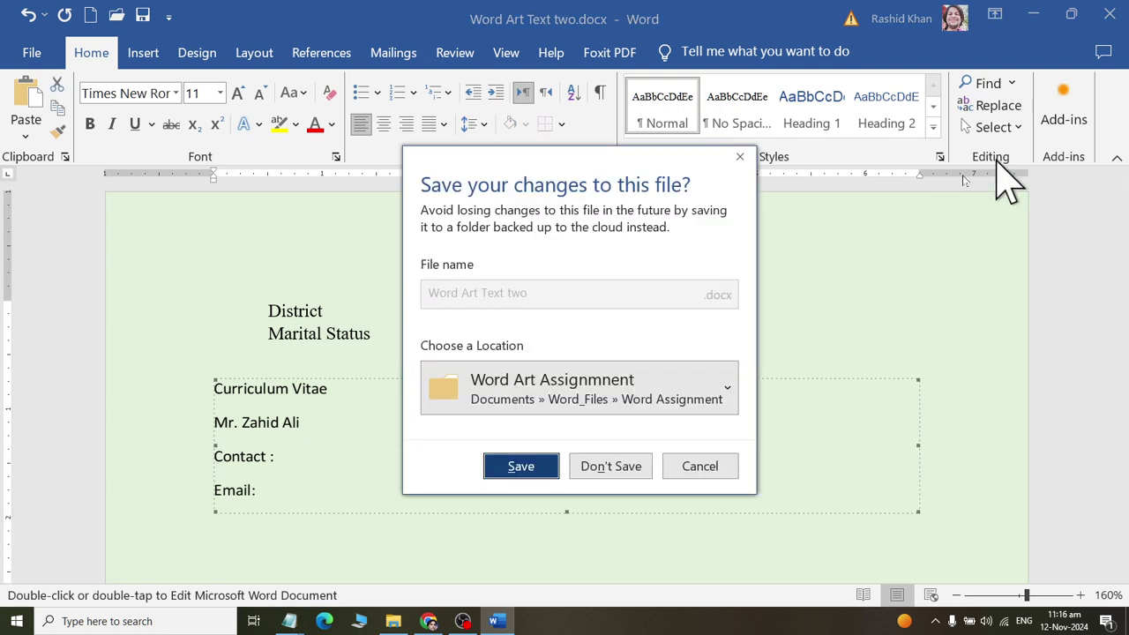
{"action": "left_click", "coordinate": [545, 465]}
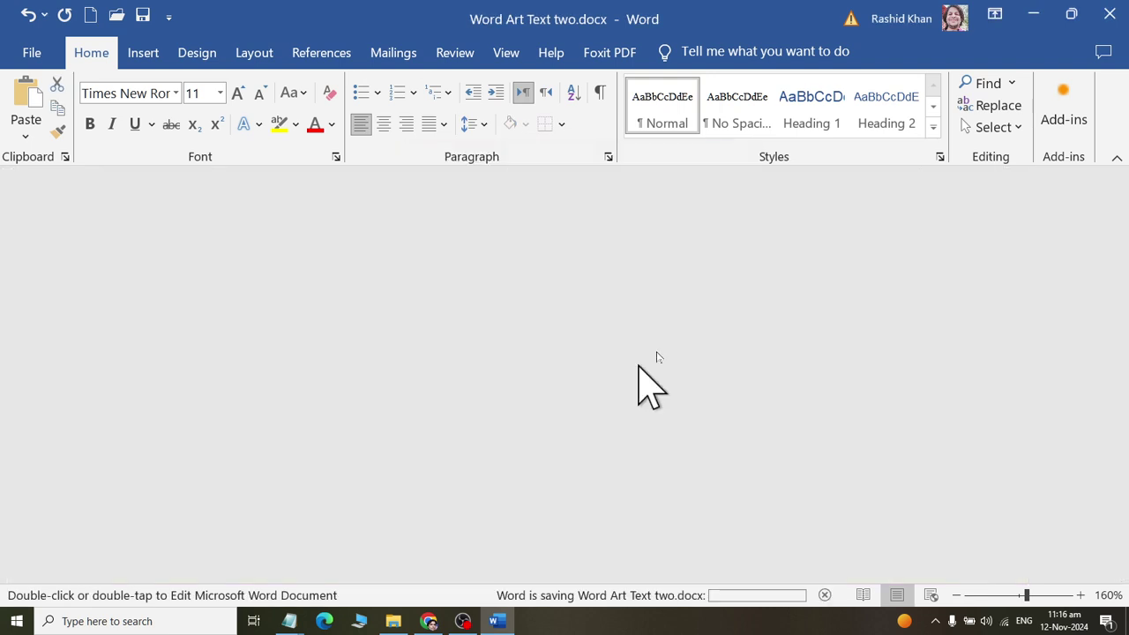
{"action": "left_click", "coordinate": [1110, 14]}
{"action": "double_click", "coordinate": [681, 234]}
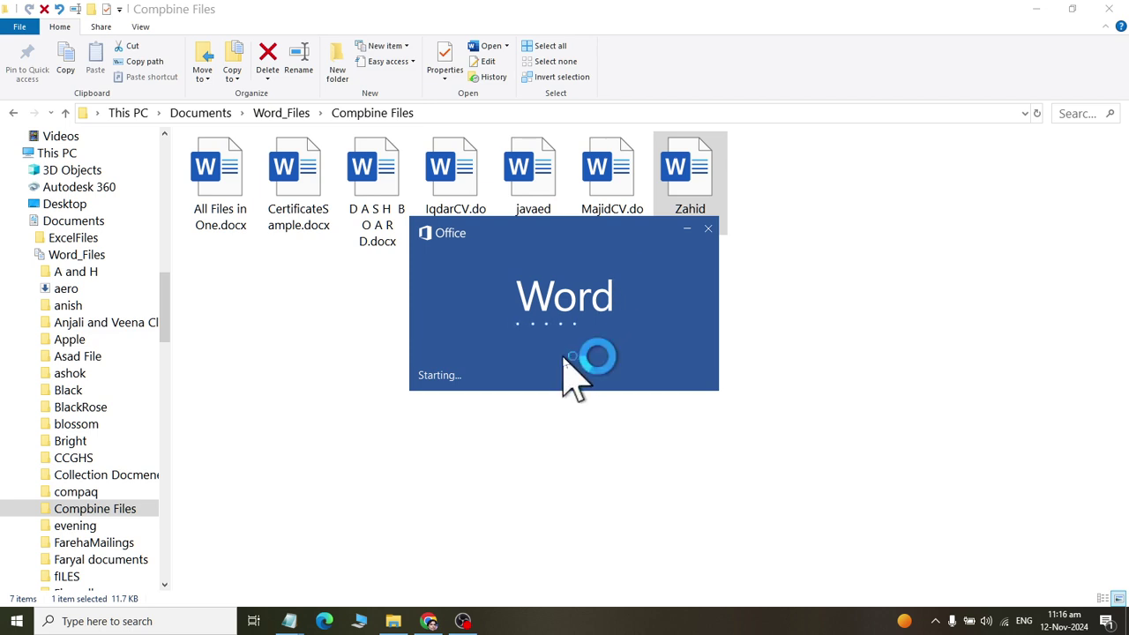
{"action": "scroll", "coordinate": [556, 368], "scroll_direction": "down", "scroll_amount": 2}
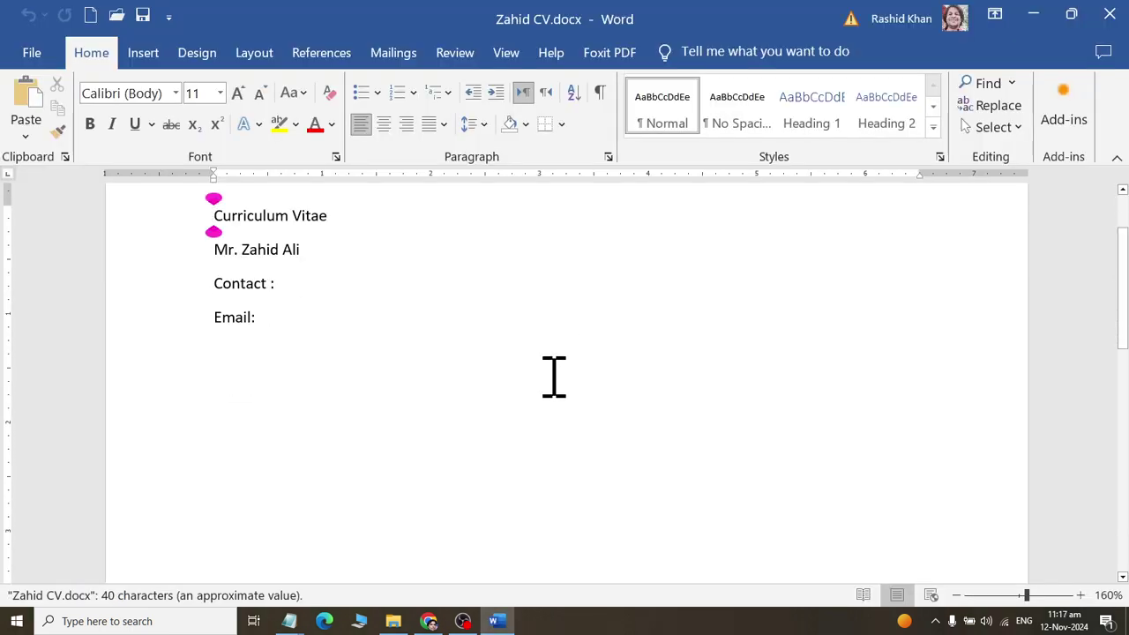
{"action": "scroll", "coordinate": [554, 376], "scroll_direction": "up", "scroll_amount": 1}
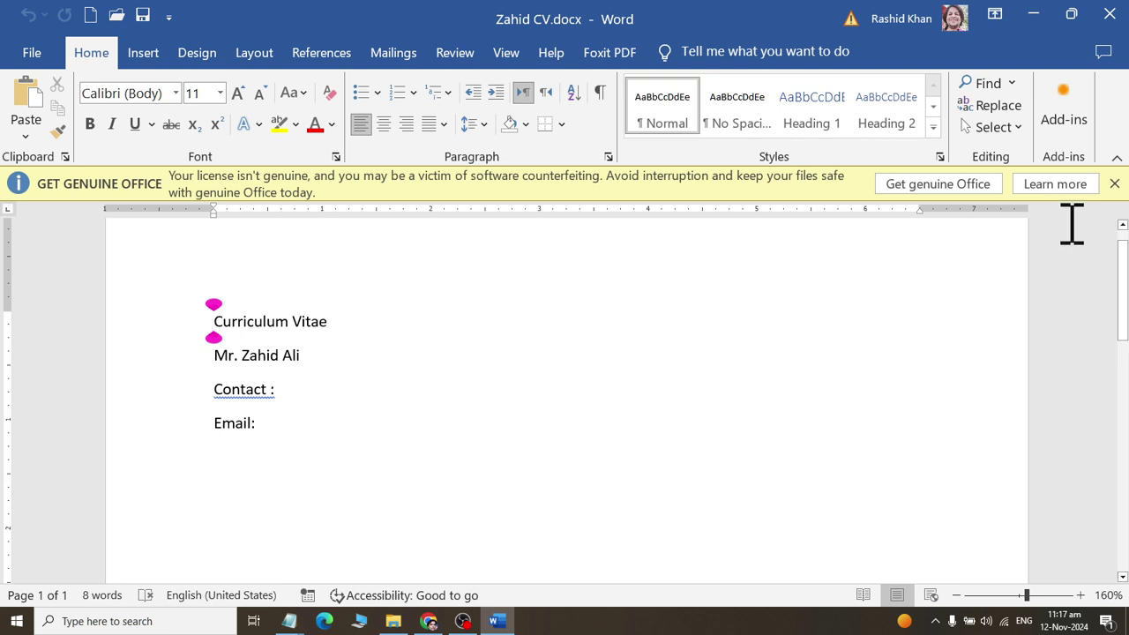
{"action": "left_click", "coordinate": [1115, 184]}
{"action": "left_click", "coordinate": [479, 456]}
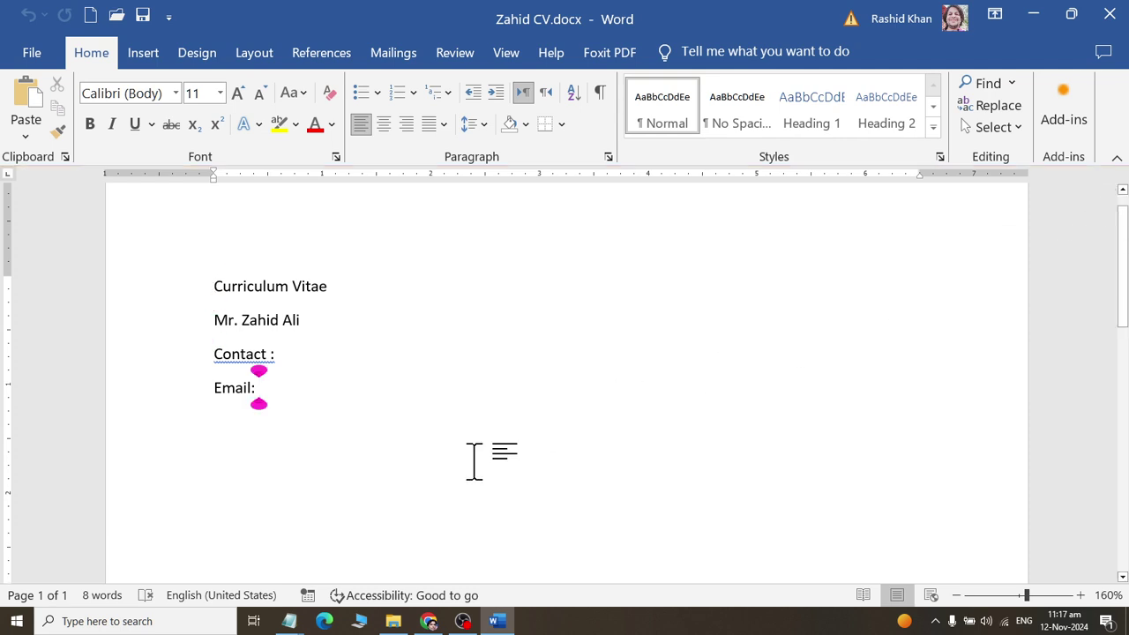